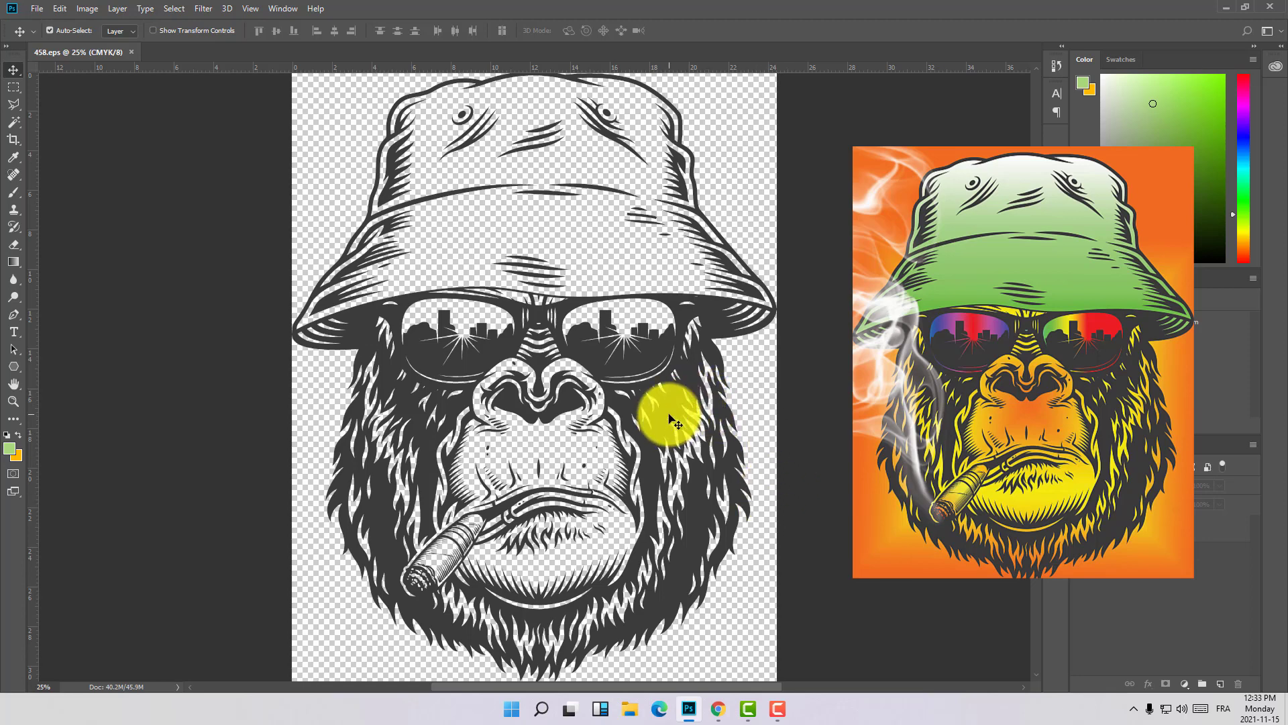
Add a new empty layer and place it beneath the gorilla line art layer.
{"action": "mouse_move", "coordinate": [673, 393]}
{"action": "left_mouse_down"}
{"action": "mouse_move", "coordinate": [669, 428]}
{"action": "mouse_move", "coordinate": [681, 404]}
{"action": "left_mouse_up"}
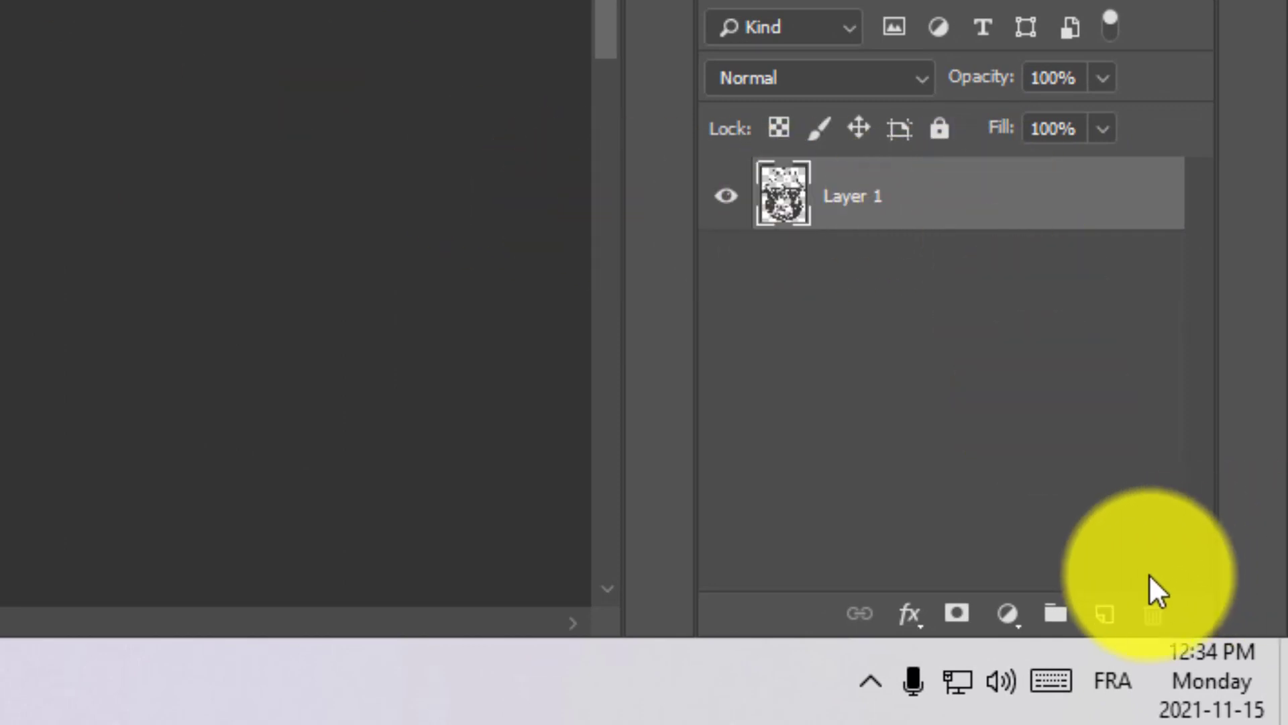
{"action": "left_click", "coordinate": [1103, 613]}
{"action": "left_click_drag", "start_coordinate": [849, 201], "coordinate": [835, 322]}
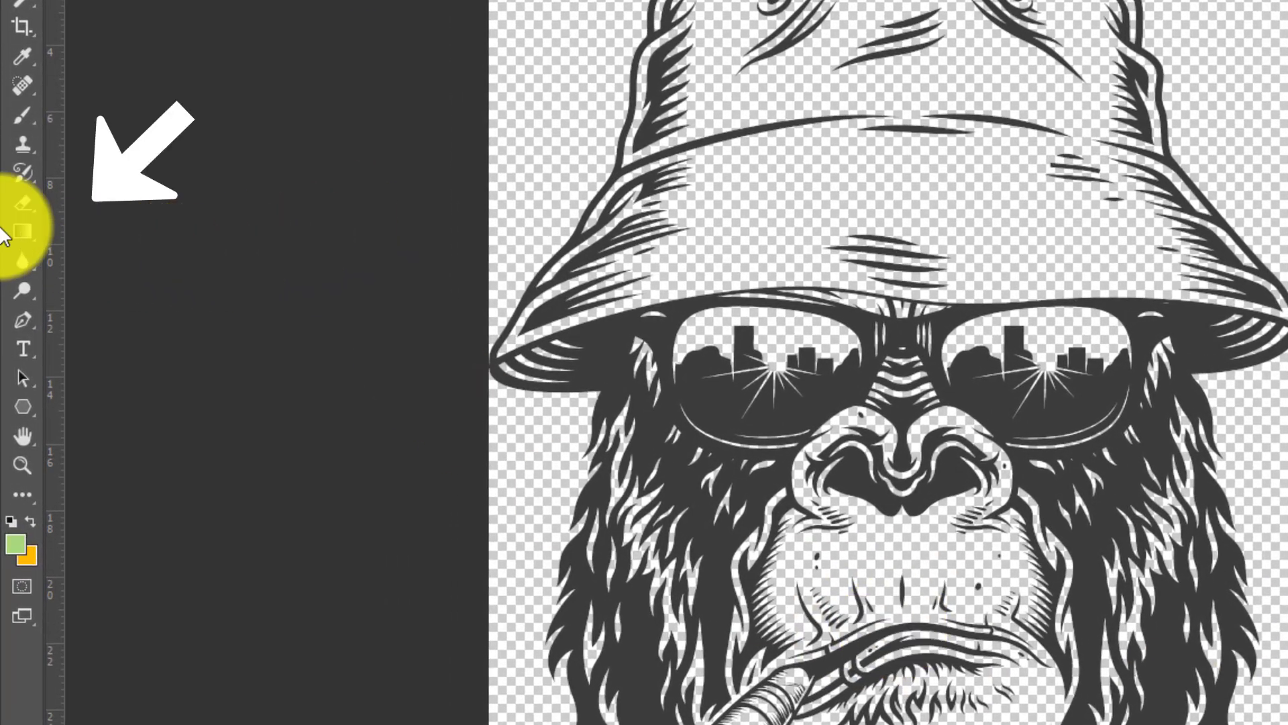
Fill the layer beneath the line art with white (ffffff) using the Paint Bucket tool.
{"action": "right_click", "coordinate": [24, 230]}
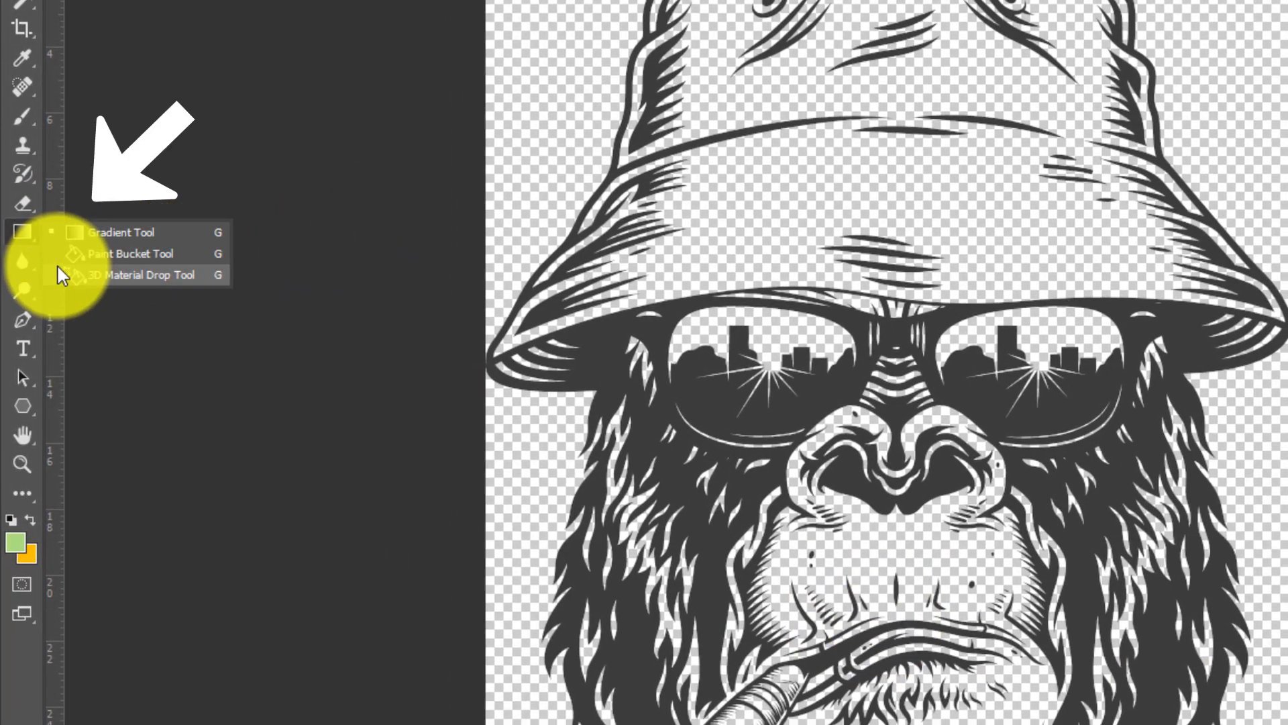
{"action": "left_click", "coordinate": [58, 258]}
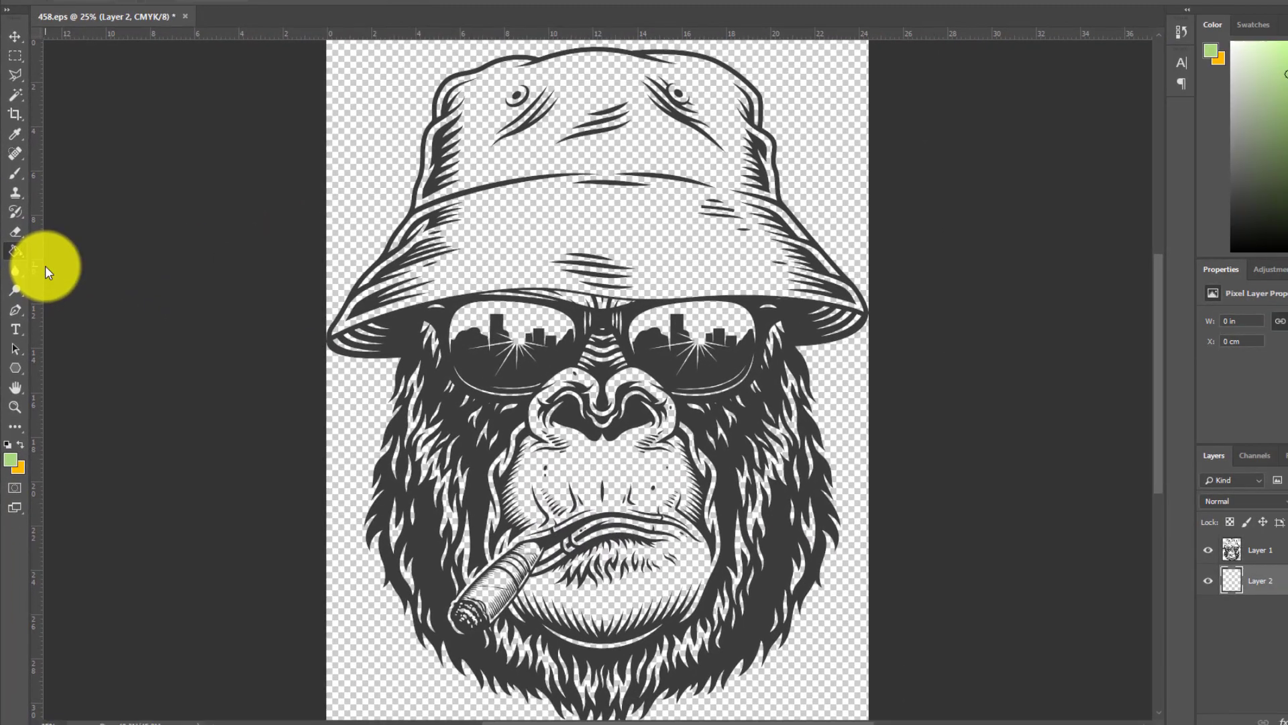
{"action": "left_click", "coordinate": [11, 460]}
{"action": "left_click_drag", "start_coordinate": [1015, 403], "coordinate": [914, 293]}
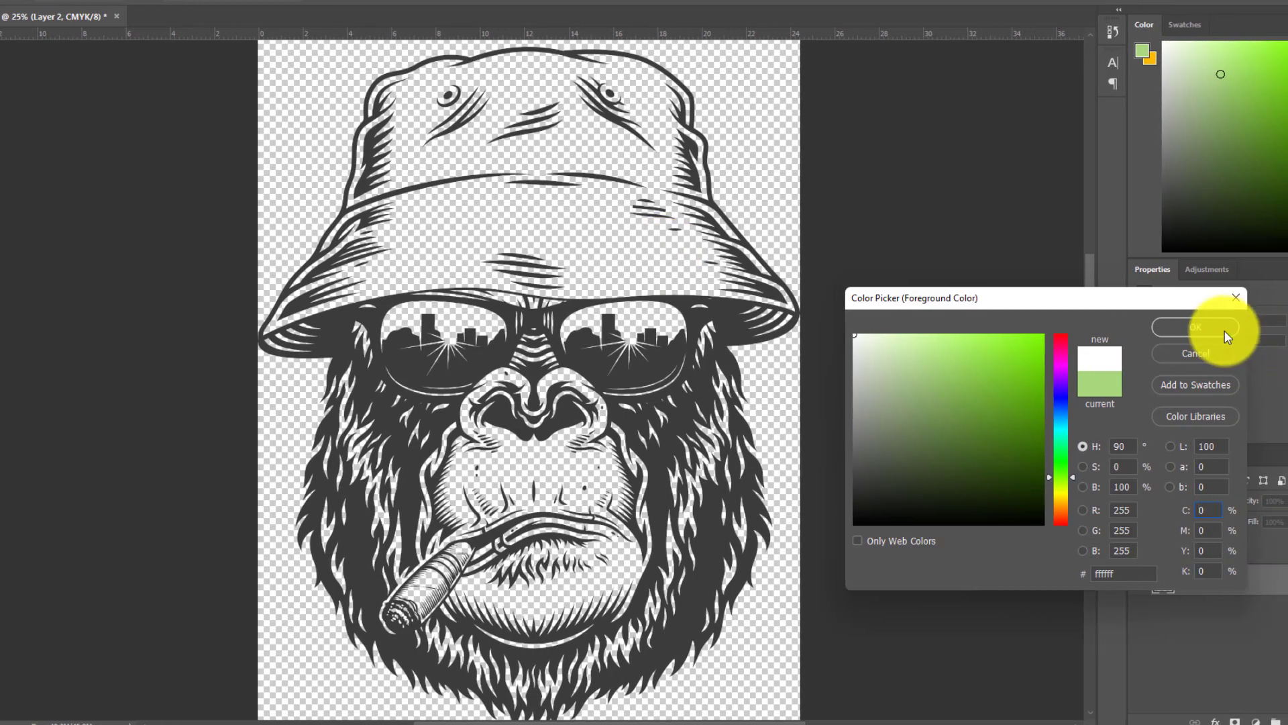
{"action": "key", "text": "Return"}
{"action": "left_click", "coordinate": [756, 662]}
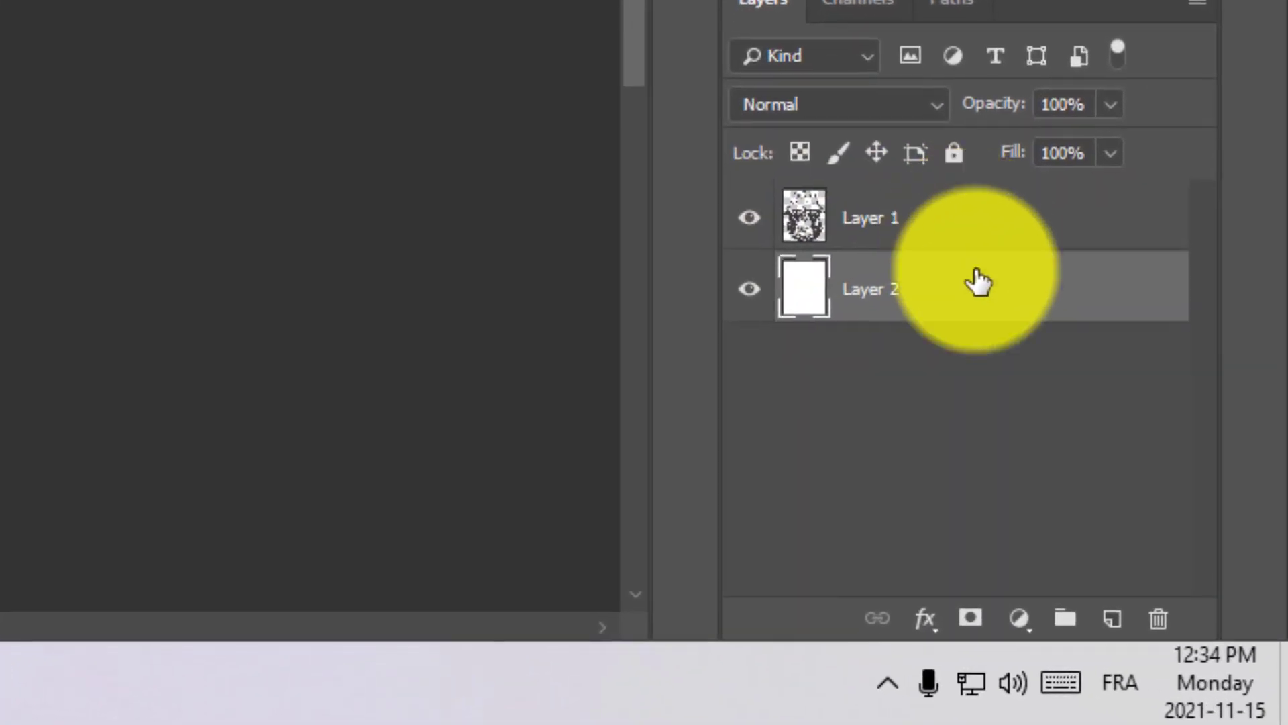
Add another new layer between the line art and the white background, and choose the Polygonal Lasso tool.
{"action": "left_click", "coordinate": [1114, 619]}
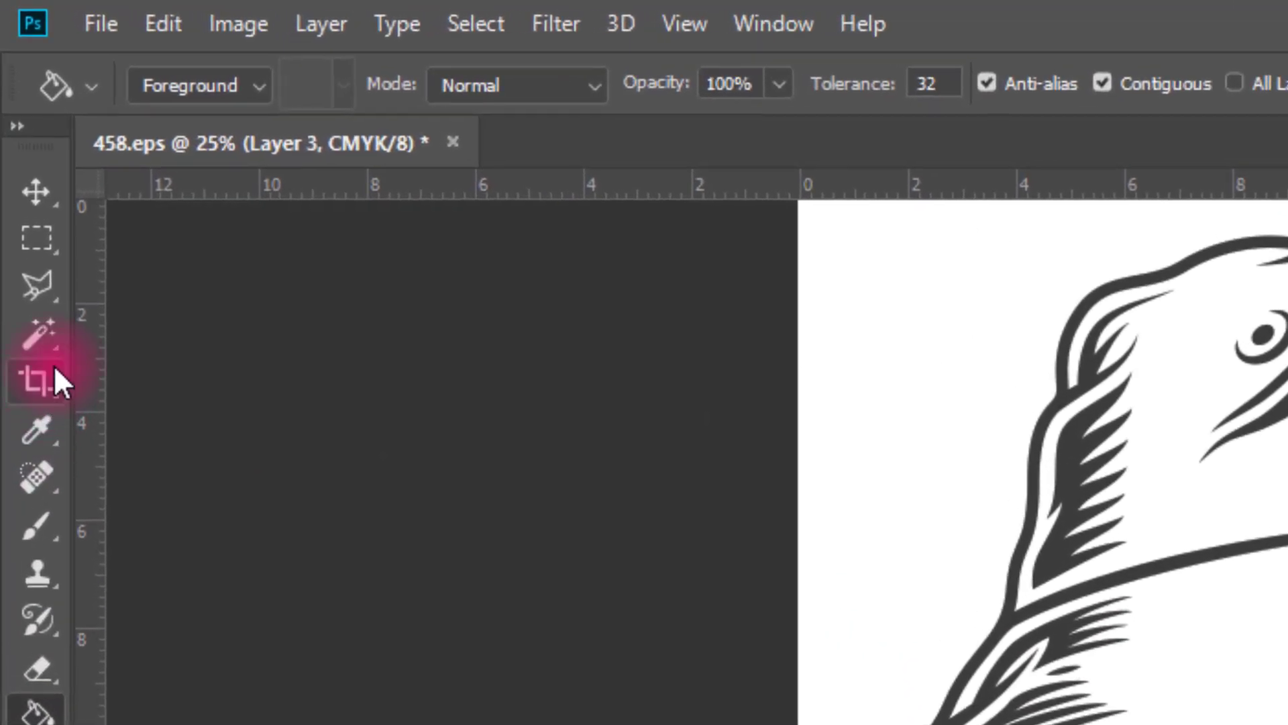
{"action": "left_click", "coordinate": [41, 284]}
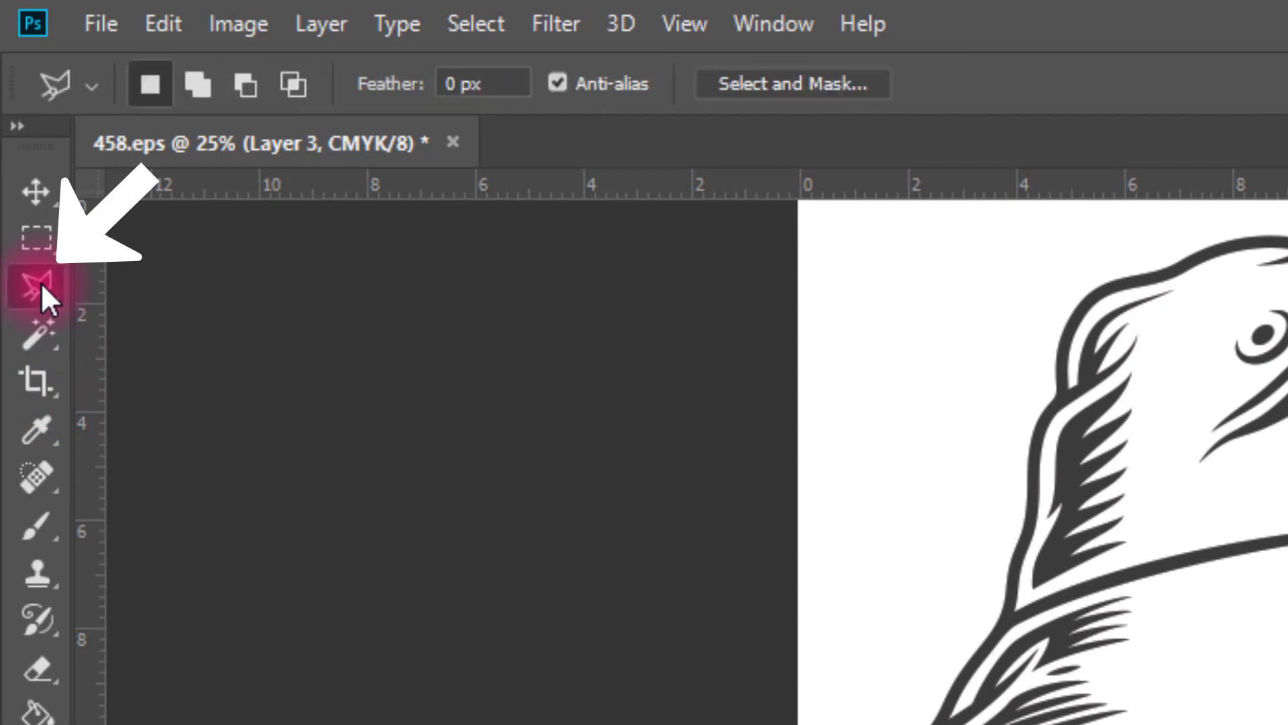
{"action": "right_click", "coordinate": [41, 283]}
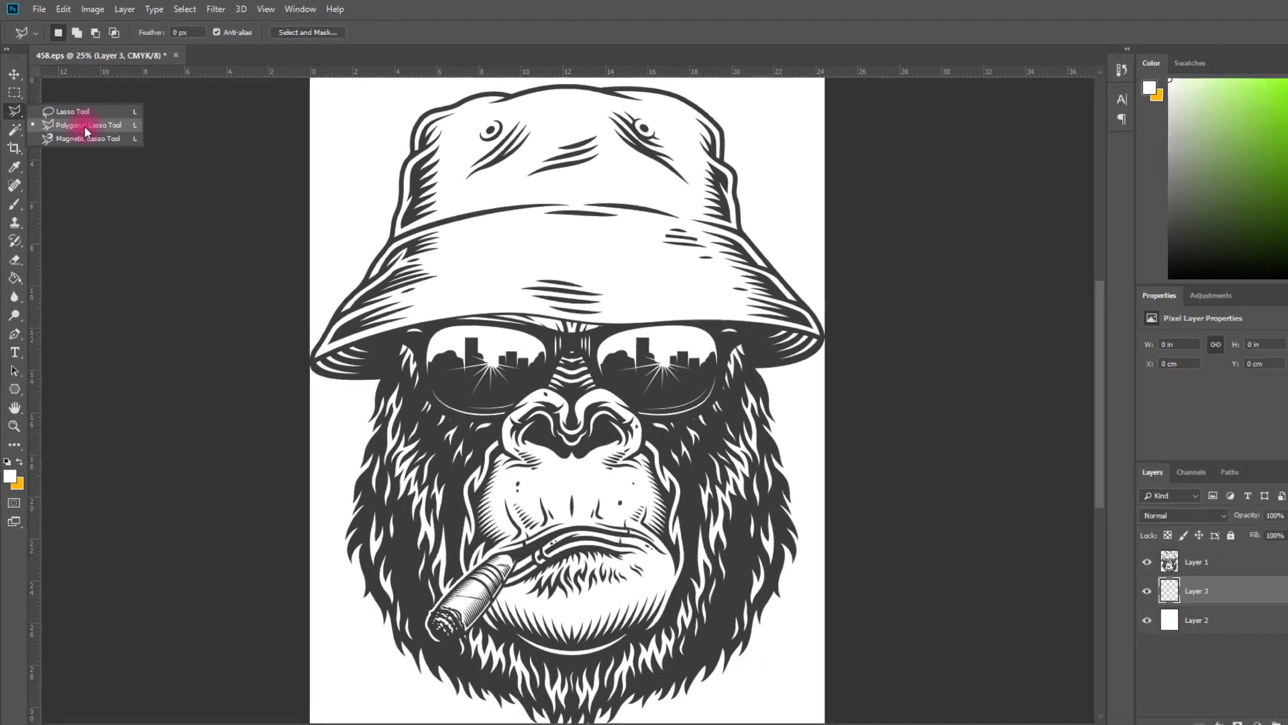
{"action": "left_click", "coordinate": [185, 269]}
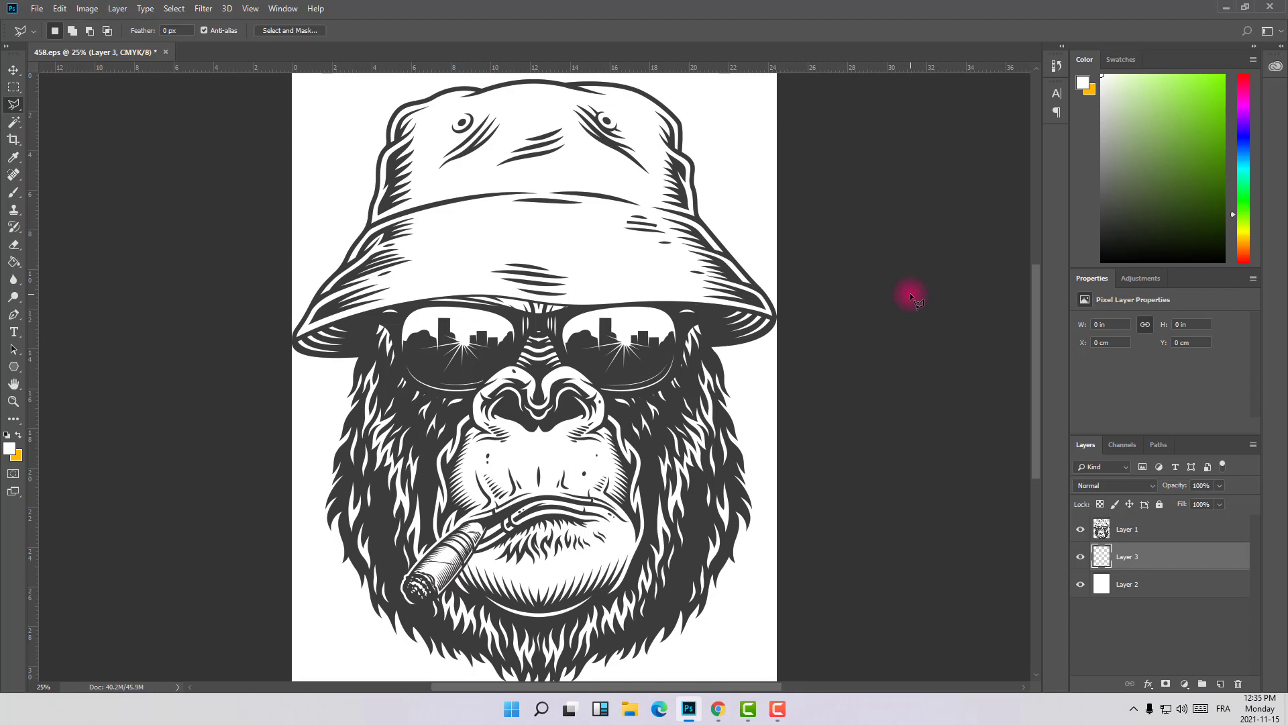
Select both sunglasses lenses with one closed polygonal outline that crosses the nose bridge and follows the frames' outer edges.
{"action": "key", "text": "ctrl+plus"}
{"action": "key", "text": "ctrl+plus"}
{"action": "key", "text": "ctrl+plus"}
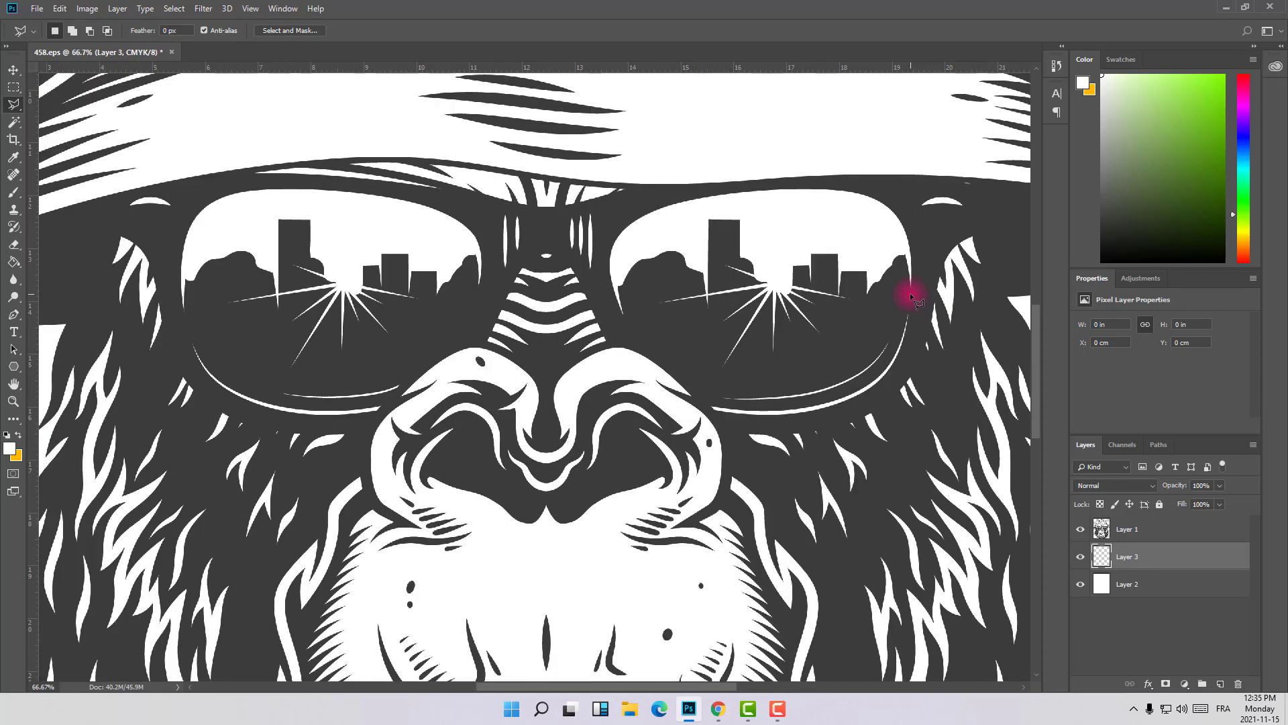
{"action": "left_click", "coordinate": [121, 228]}
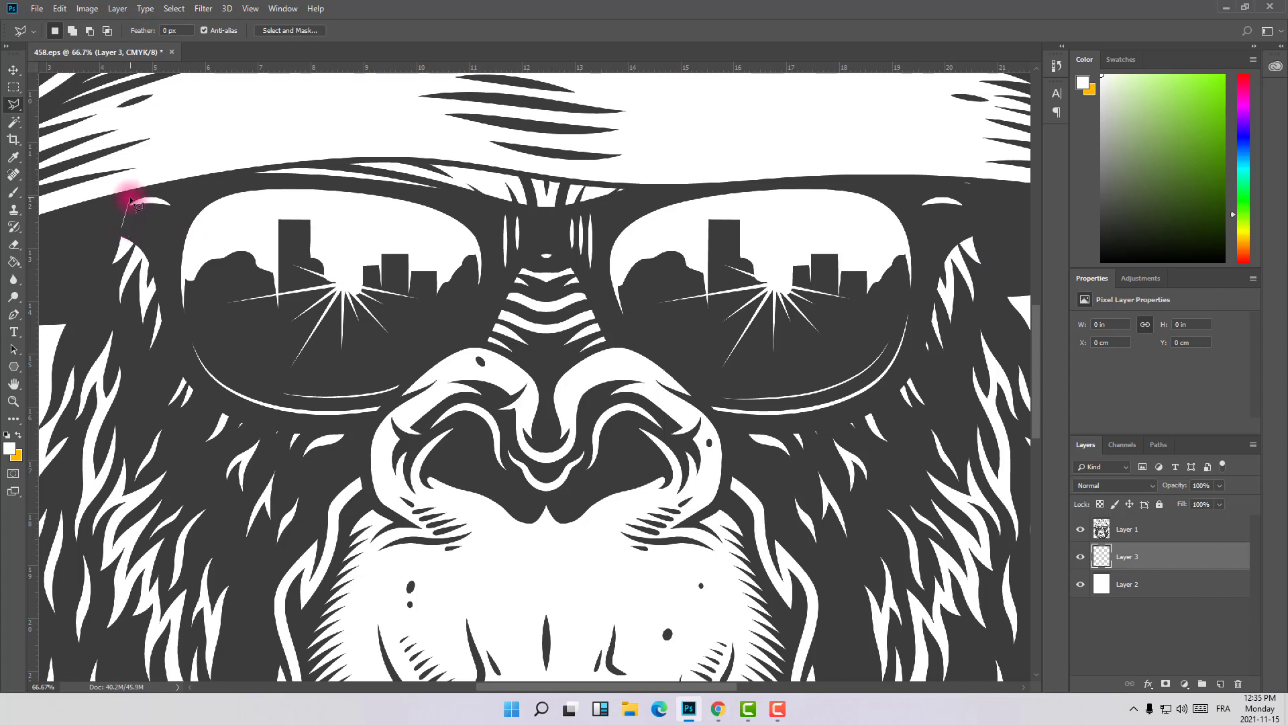
{"action": "left_click", "coordinate": [173, 239]}
{"action": "left_click", "coordinate": [193, 184]}
{"action": "left_click", "coordinate": [240, 178]}
{"action": "left_click", "coordinate": [394, 190]}
{"action": "left_click", "coordinate": [464, 206]}
{"action": "left_click", "coordinate": [494, 249]}
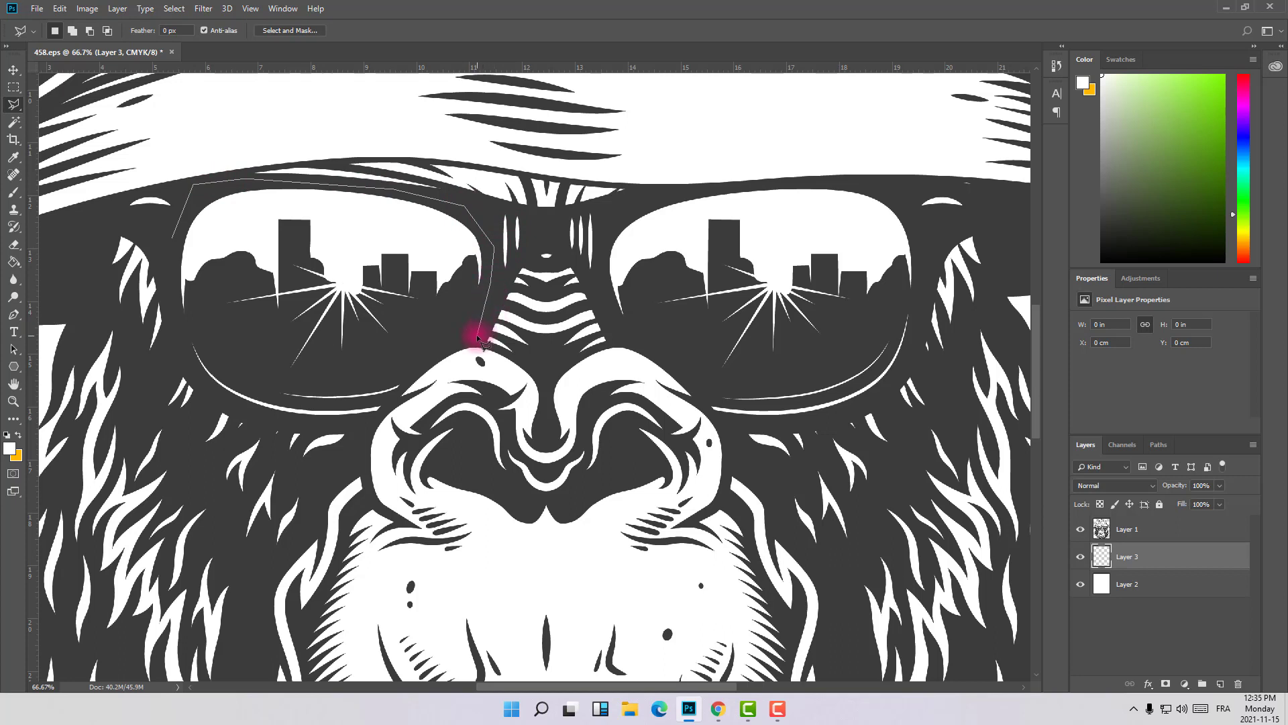
{"action": "left_click", "coordinate": [530, 247]}
{"action": "left_click", "coordinate": [581, 261]}
{"action": "left_click", "coordinate": [618, 213]}
{"action": "left_click", "coordinate": [674, 190]}
{"action": "left_click", "coordinate": [798, 189]}
{"action": "left_click", "coordinate": [814, 180]}
{"action": "left_click", "coordinate": [910, 192]}
{"action": "left_click", "coordinate": [931, 252]}
{"action": "left_click", "coordinate": [921, 344]}
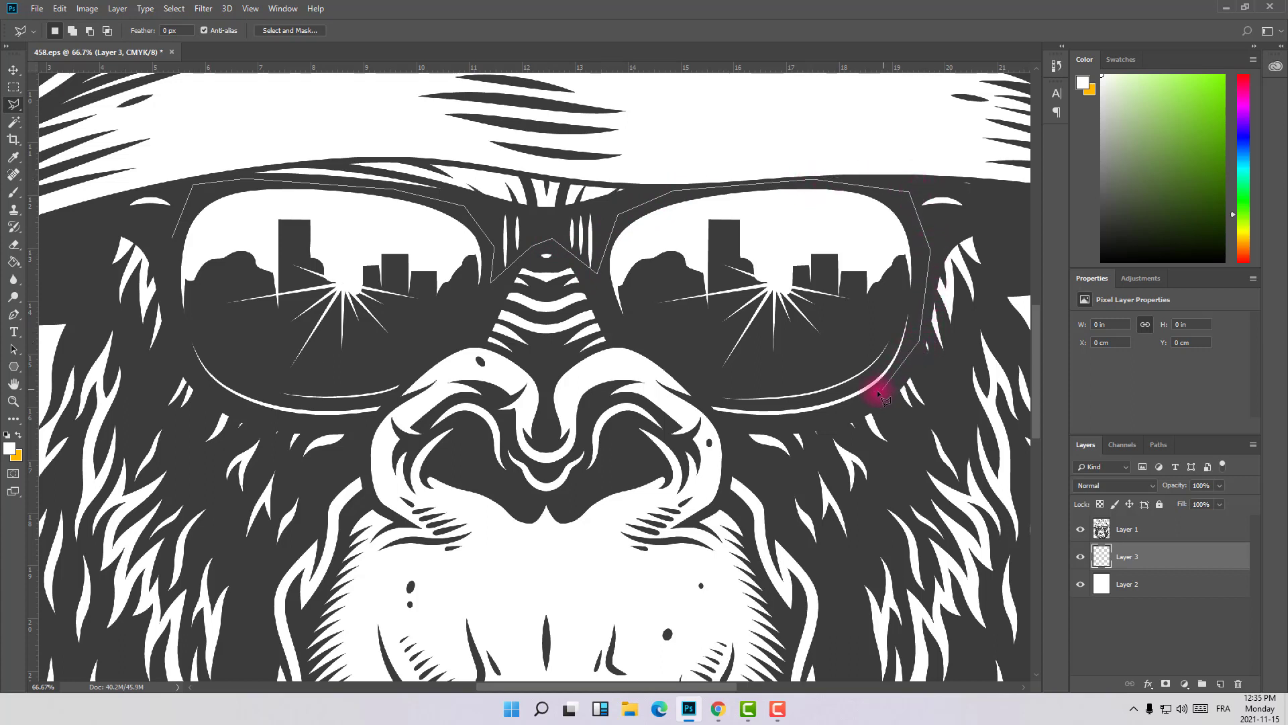
{"action": "left_click", "coordinate": [866, 405]}
{"action": "left_click", "coordinate": [738, 427]}
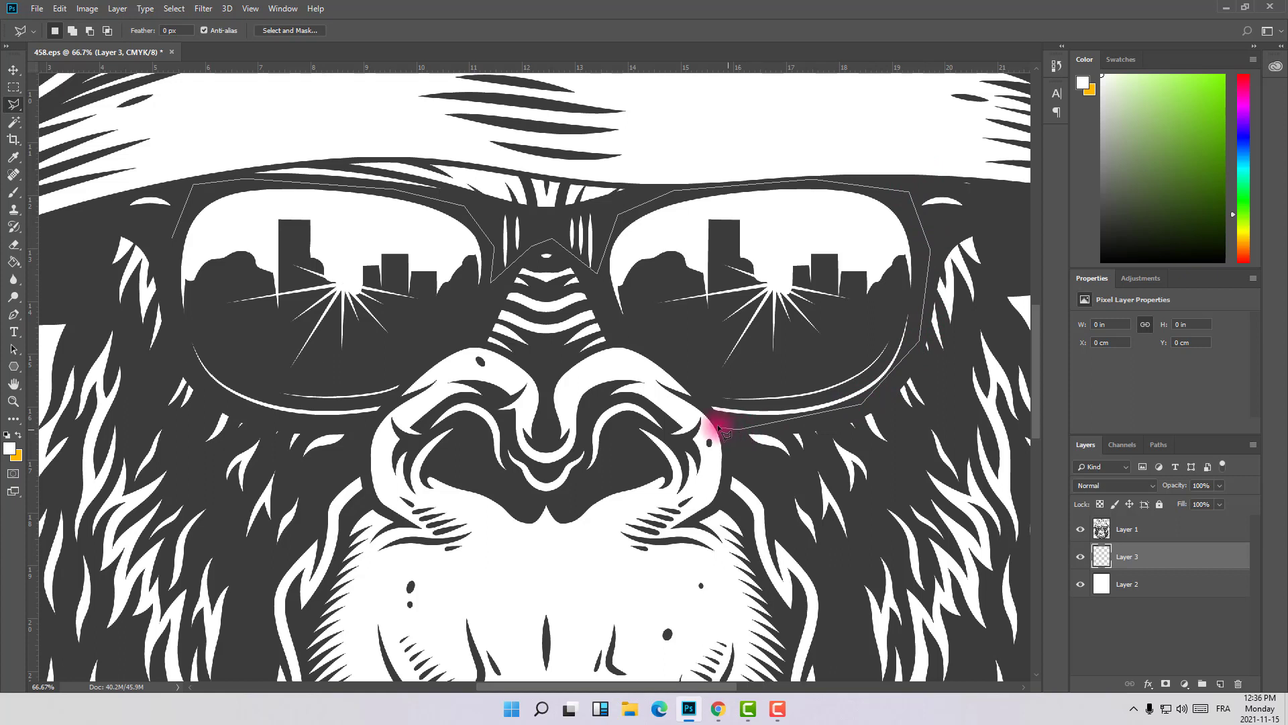
{"action": "left_click", "coordinate": [677, 371]}
{"action": "left_click", "coordinate": [606, 324]}
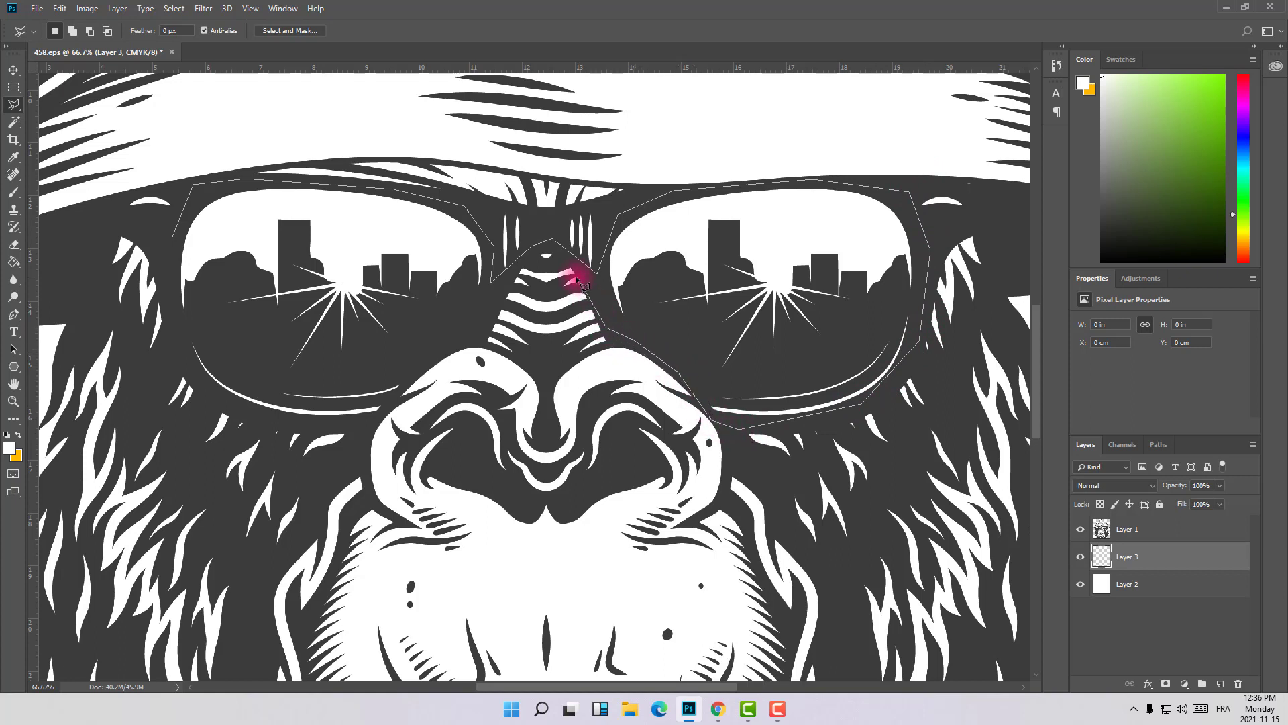
{"action": "left_click", "coordinate": [571, 257]}
{"action": "left_click", "coordinate": [522, 265]}
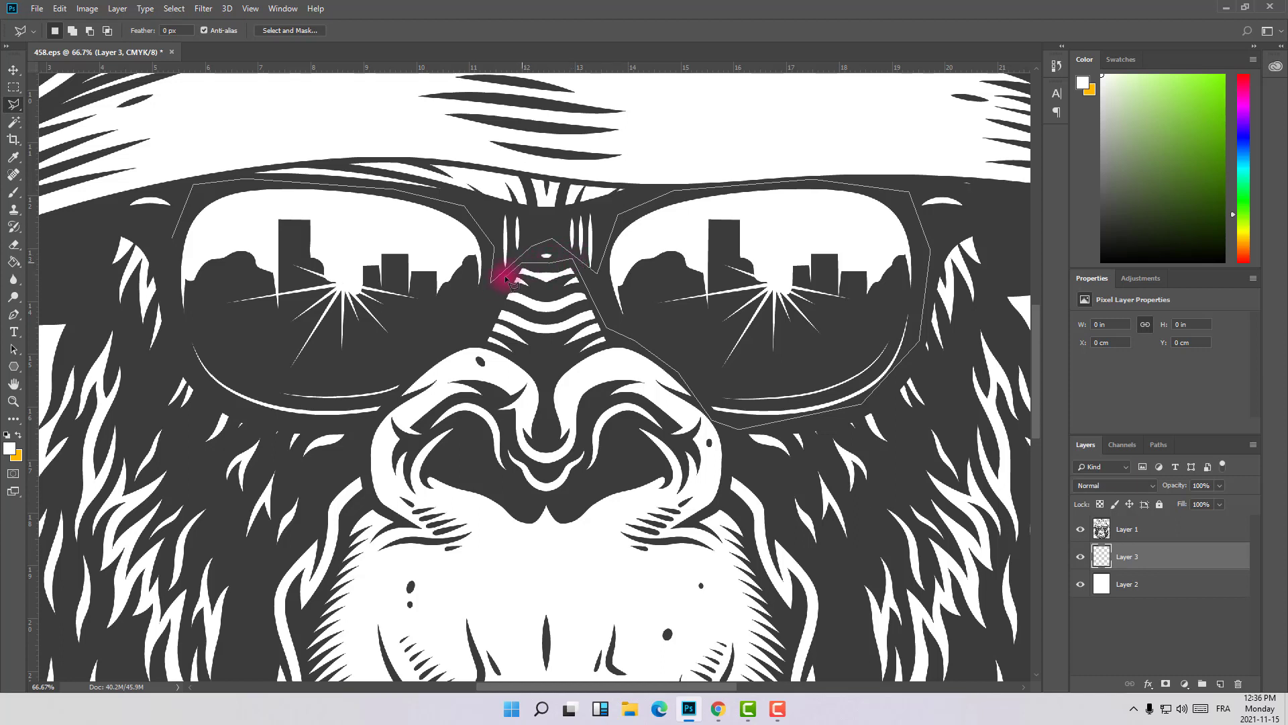
{"action": "left_click", "coordinate": [479, 333]}
{"action": "left_click", "coordinate": [457, 349]}
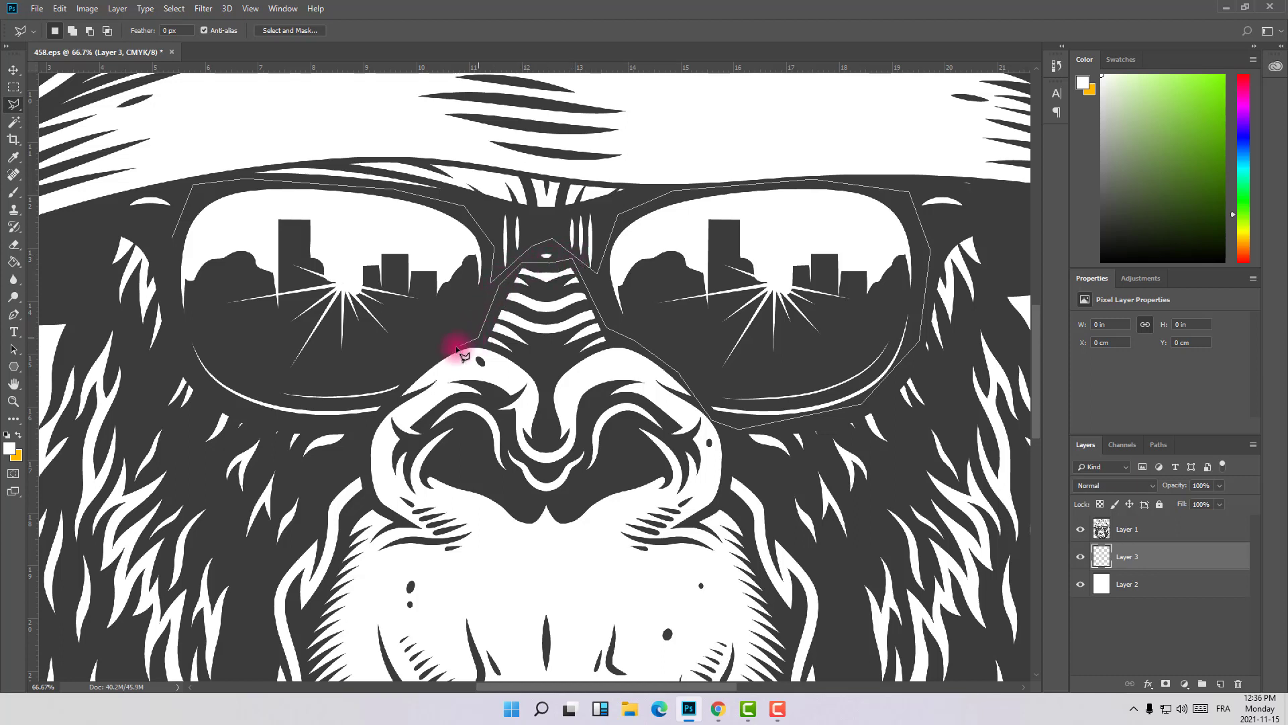
{"action": "left_click", "coordinate": [424, 370]}
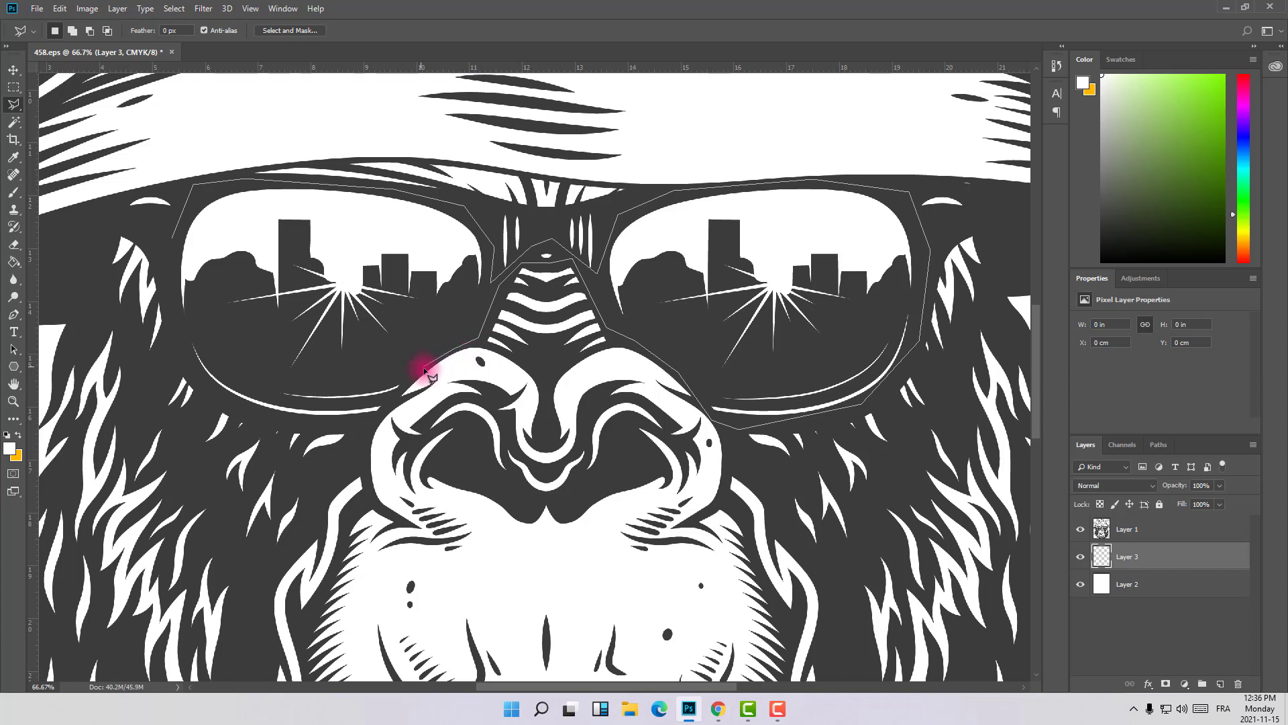
{"action": "left_click", "coordinate": [361, 421]}
{"action": "left_click", "coordinate": [236, 415]}
{"action": "left_click", "coordinate": [197, 385]}
{"action": "left_click", "coordinate": [181, 360]}
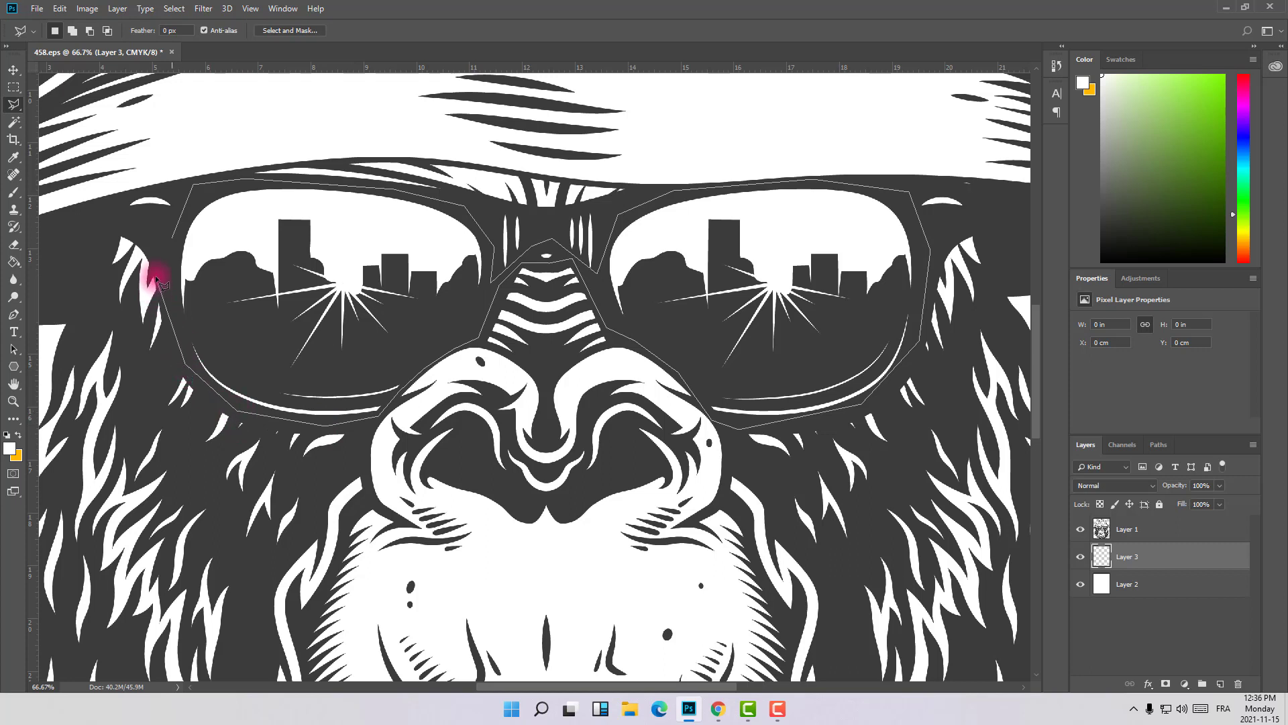
{"action": "left_click", "coordinate": [172, 240]}
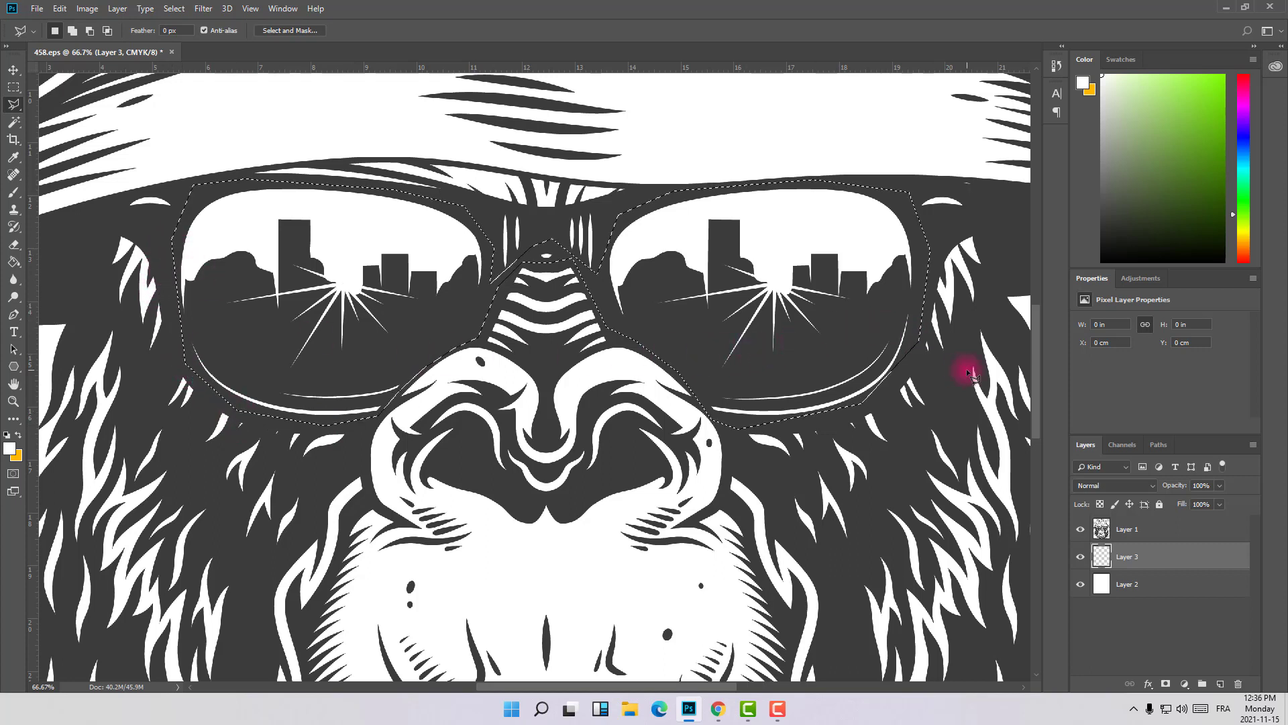
Try filling the selected sunglasses lenses with solid blue (3152fd) using the Paint Bucket tool, and undo the fill.
{"action": "scroll", "coordinate": [966, 368], "scroll_direction": "down", "scroll_amount": 4}
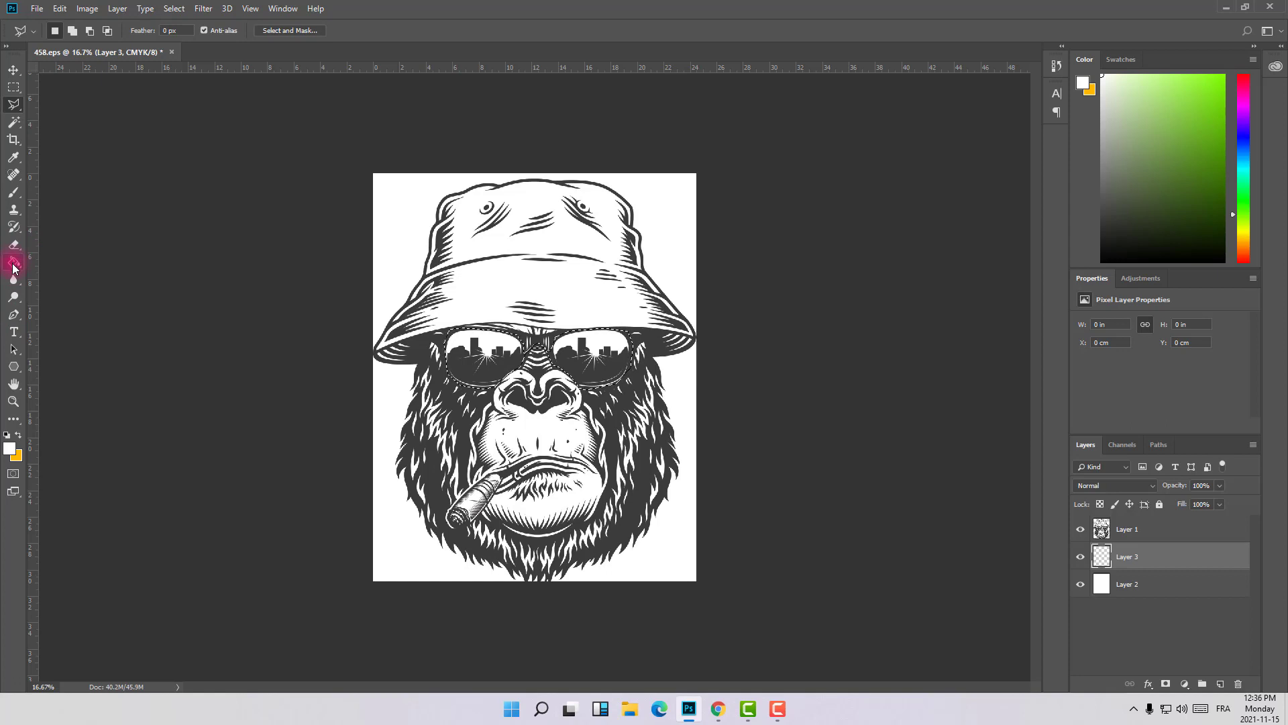
{"action": "mouse_move", "coordinate": [18, 269]}
{"action": "left_mouse_down"}
{"action": "mouse_move", "coordinate": [49, 262]}
{"action": "mouse_move", "coordinate": [78, 279]}
{"action": "mouse_move", "coordinate": [82, 261]}
{"action": "left_mouse_up"}
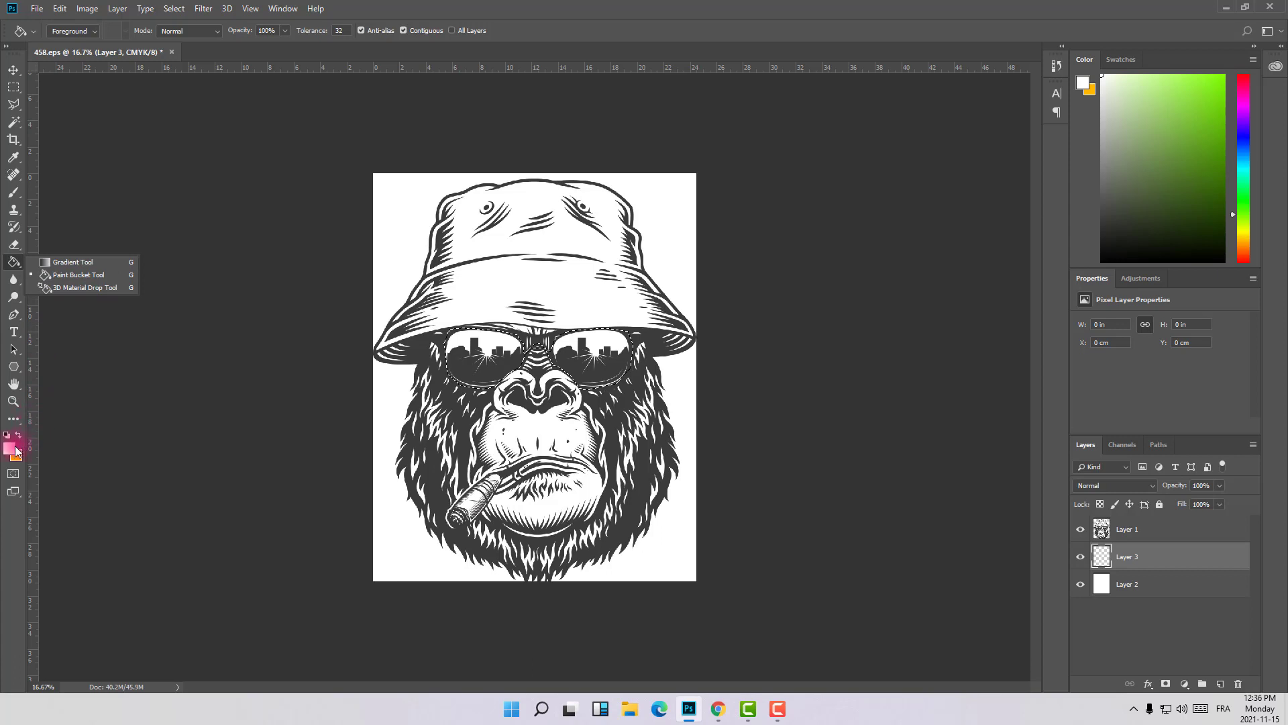
{"action": "left_click", "coordinate": [59, 281]}
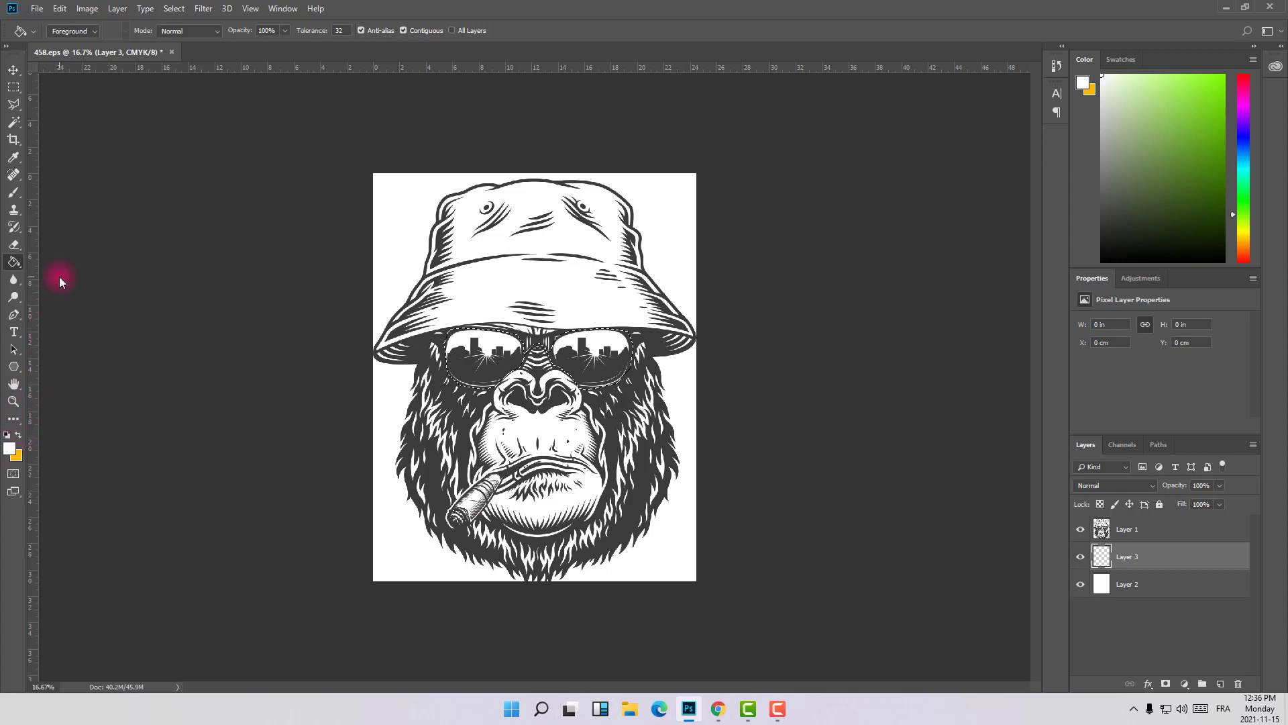
{"action": "left_click", "coordinate": [7, 453]}
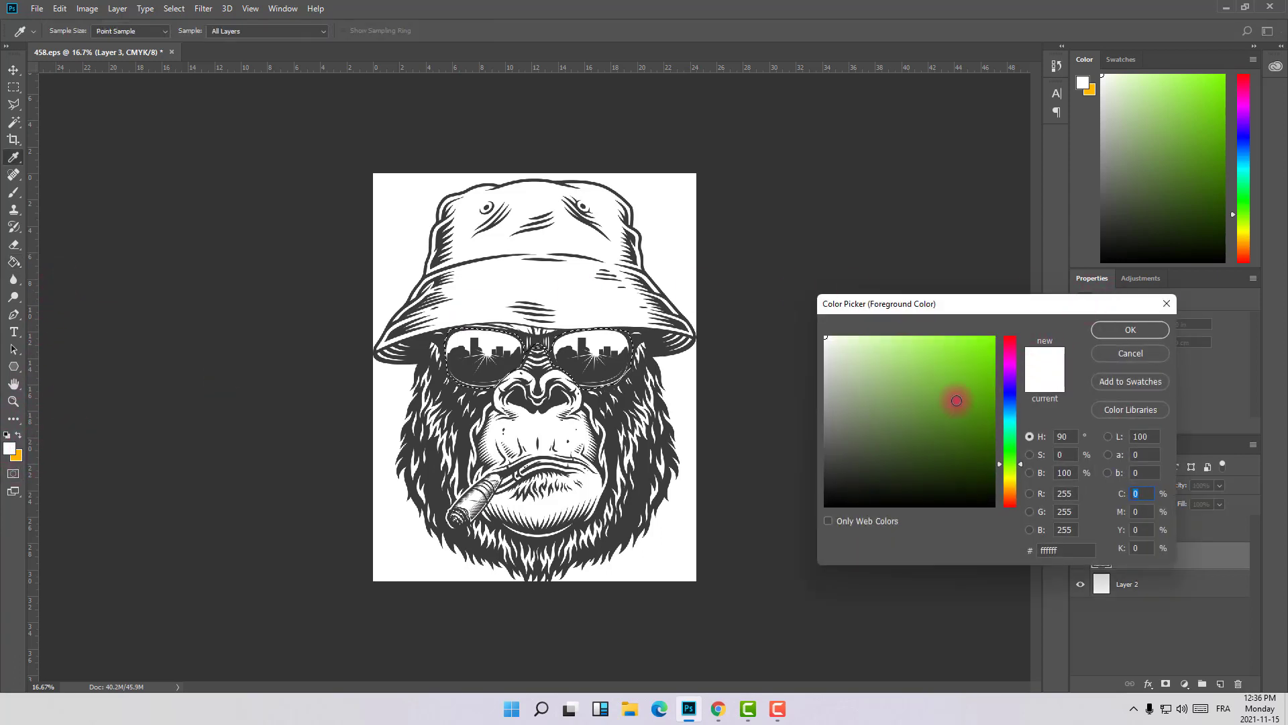
{"action": "mouse_move", "coordinate": [906, 422]}
{"action": "left_mouse_down"}
{"action": "mouse_move", "coordinate": [1005, 318]}
{"action": "mouse_move", "coordinate": [1010, 398]}
{"action": "left_mouse_up"}
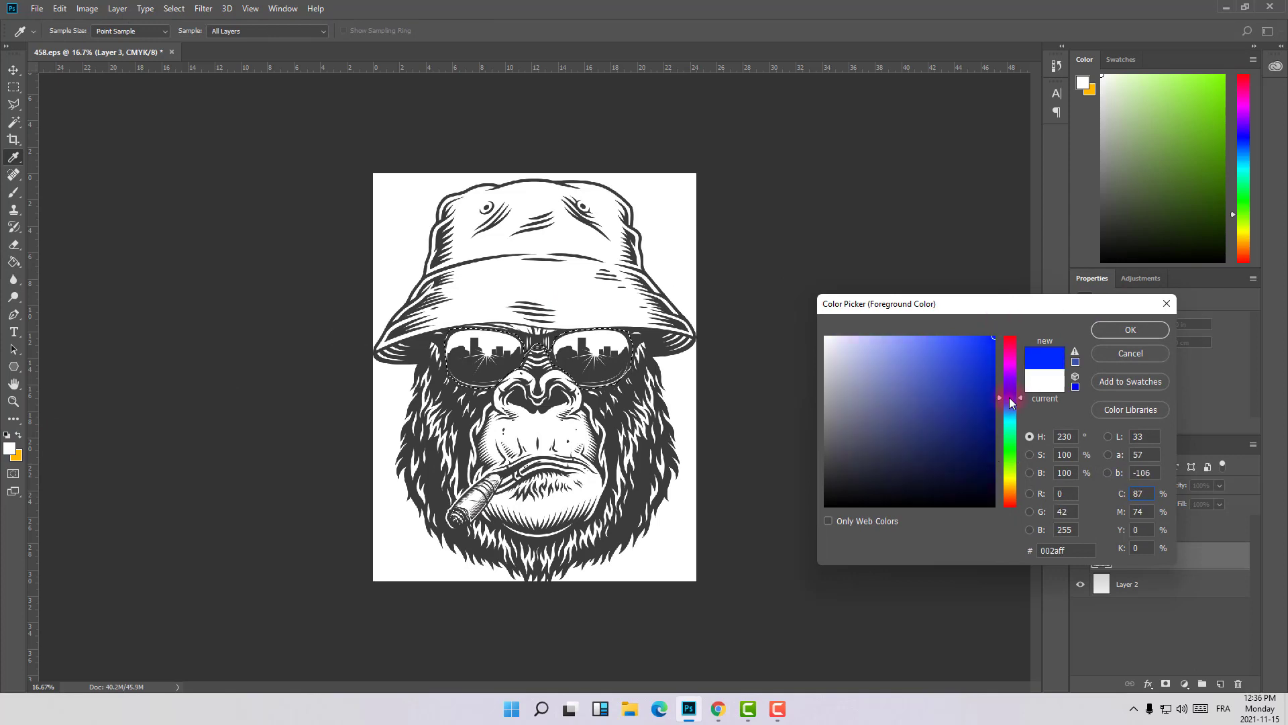
{"action": "left_click", "coordinate": [962, 337]}
{"action": "left_click", "coordinate": [1105, 328]}
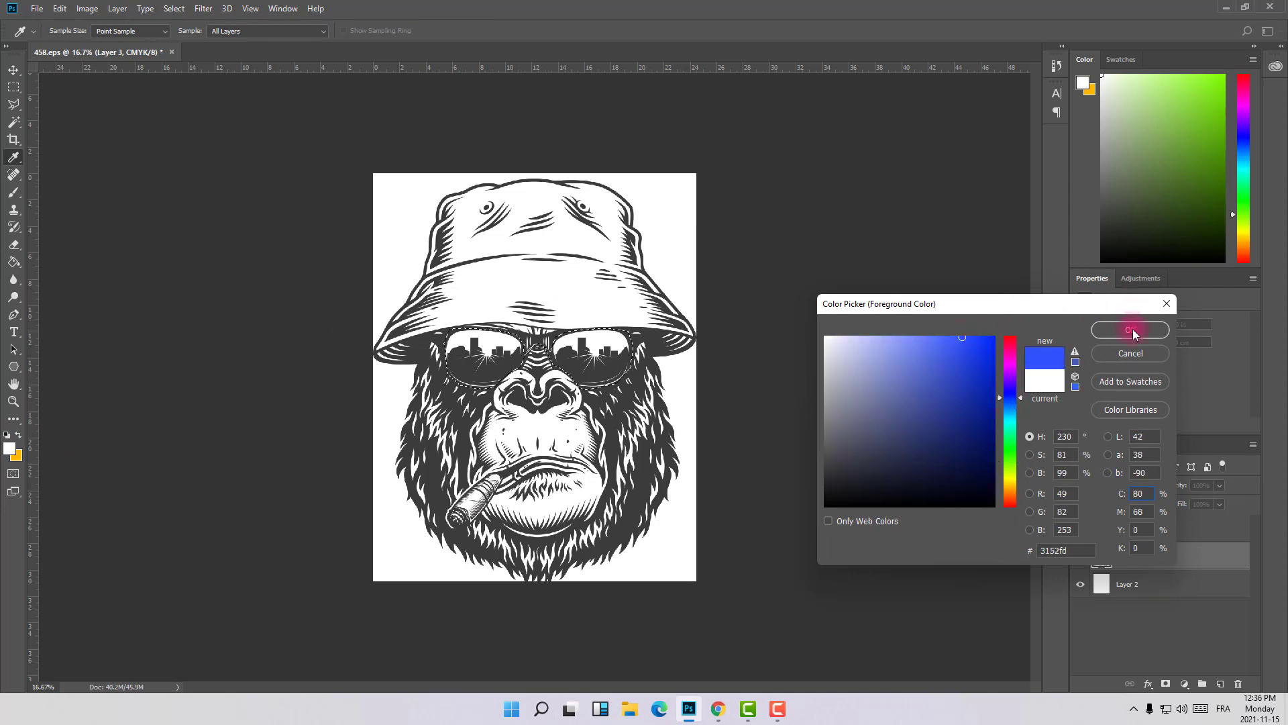
{"action": "left_click", "coordinate": [495, 354]}
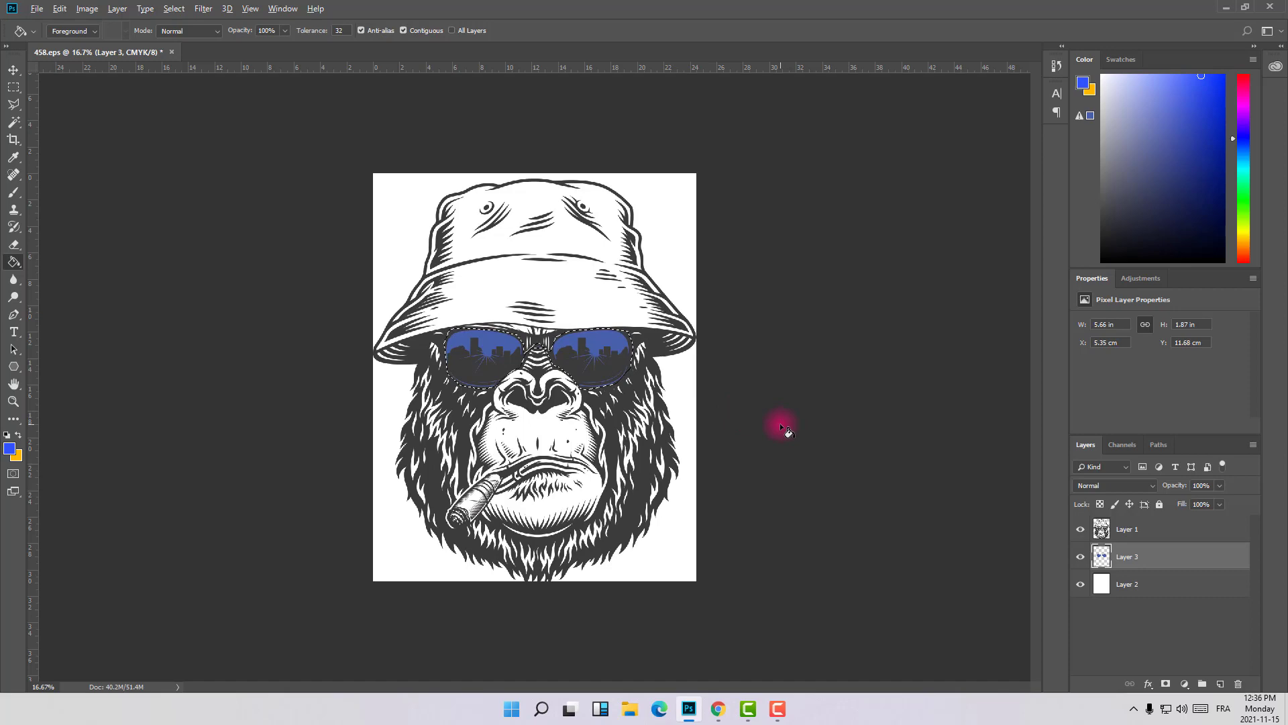
{"action": "key", "text": "ctrl+z"}
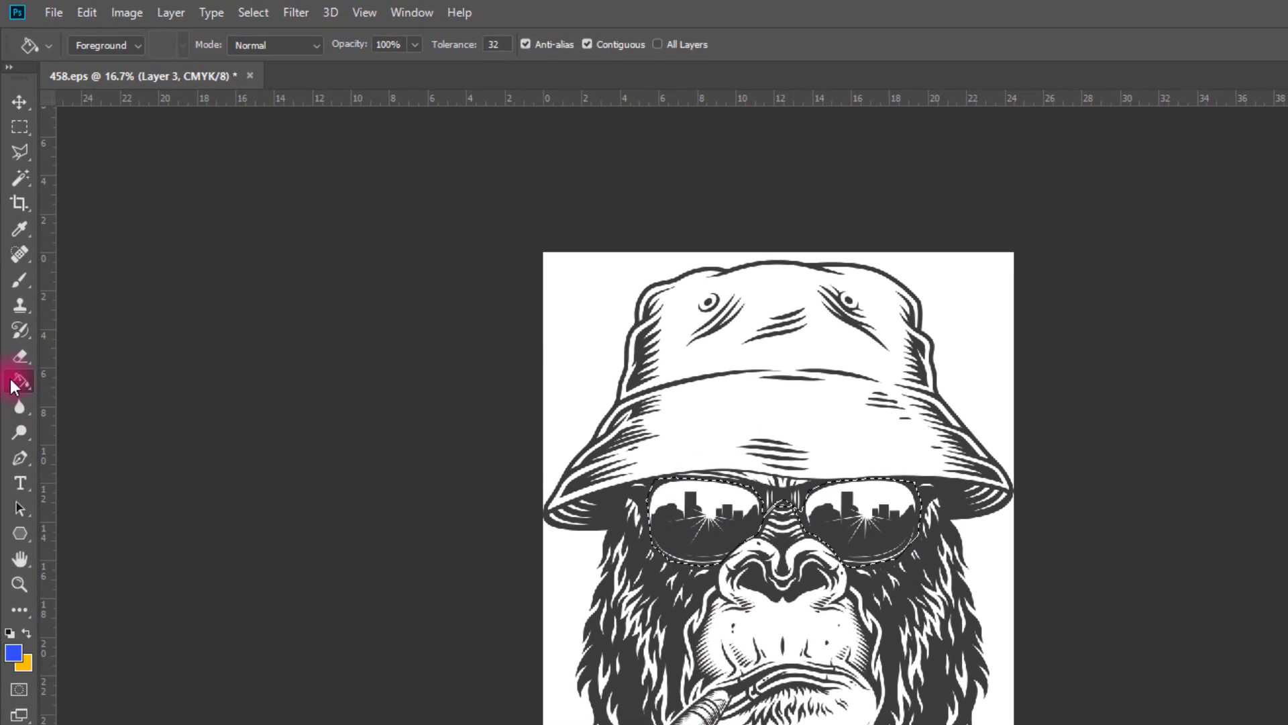
Set up the Gradient tool with the multicoloured Spectrum preset for the selected sunglasses lenses.
{"action": "right_click", "coordinate": [23, 382]}
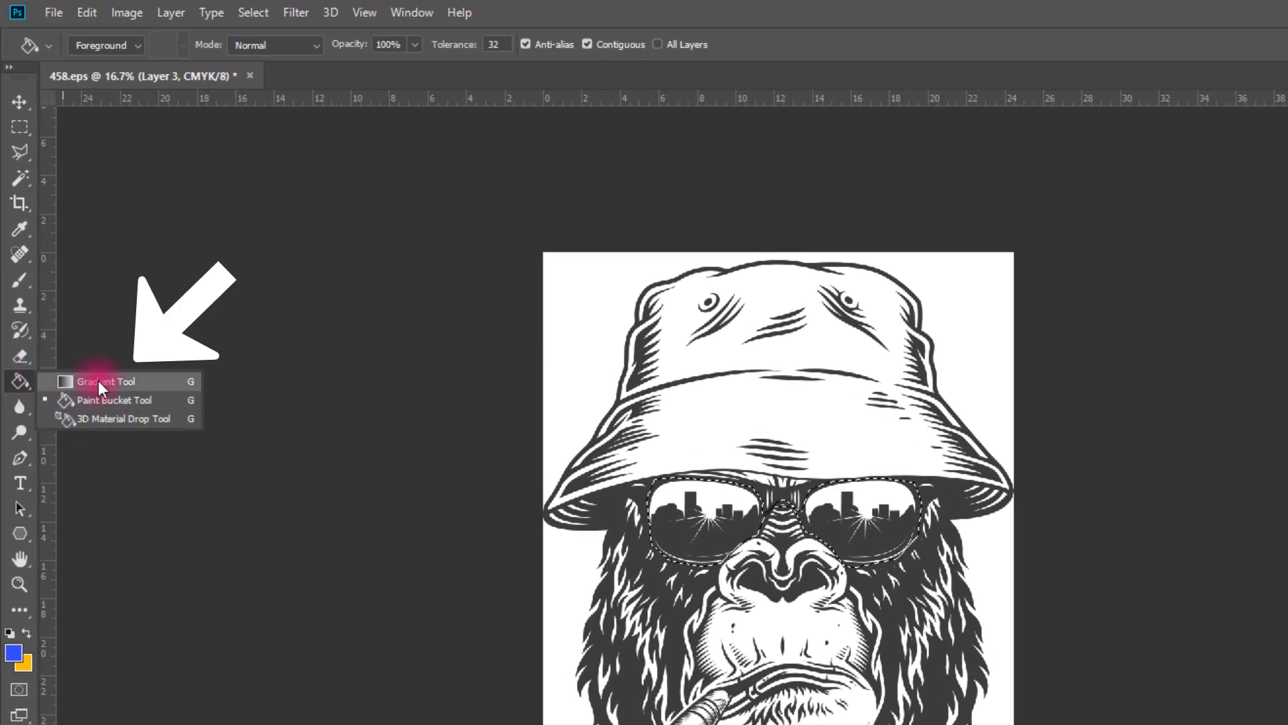
{"action": "left_click", "coordinate": [98, 380]}
{"action": "left_click_drag", "start_coordinate": [784, 595], "coordinate": [786, 598]}
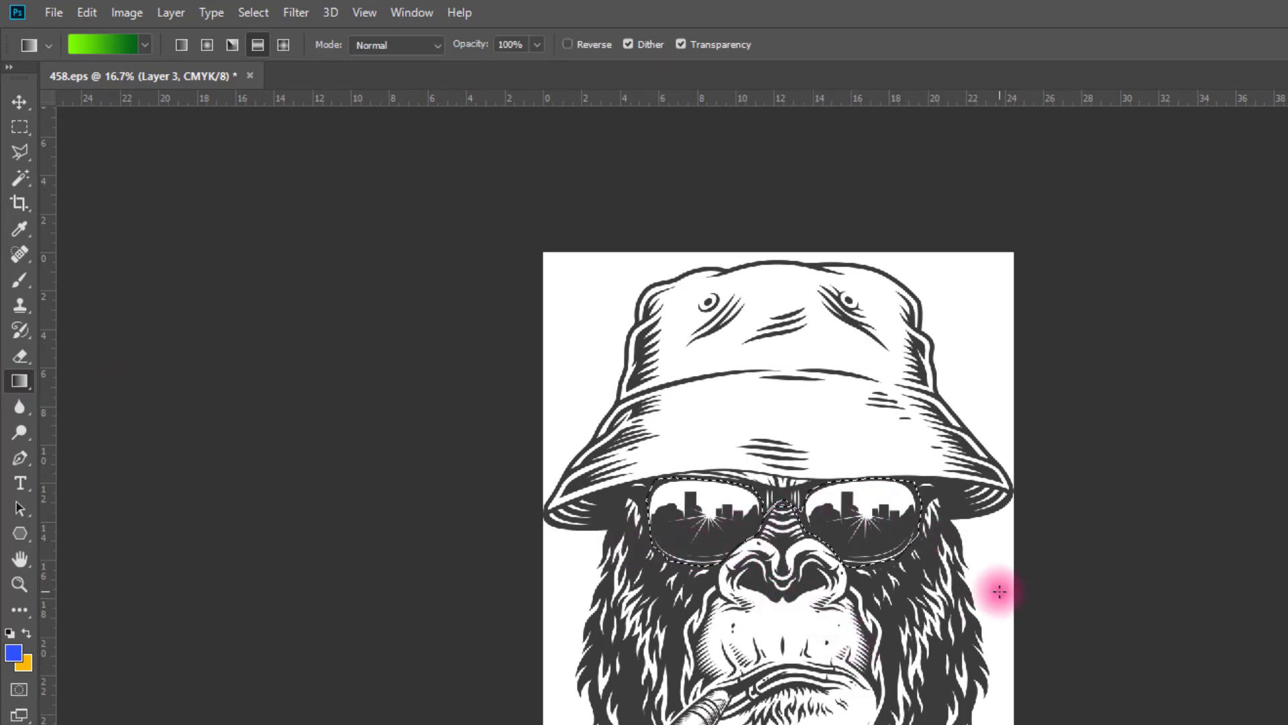
{"action": "left_click", "coordinate": [145, 46]}
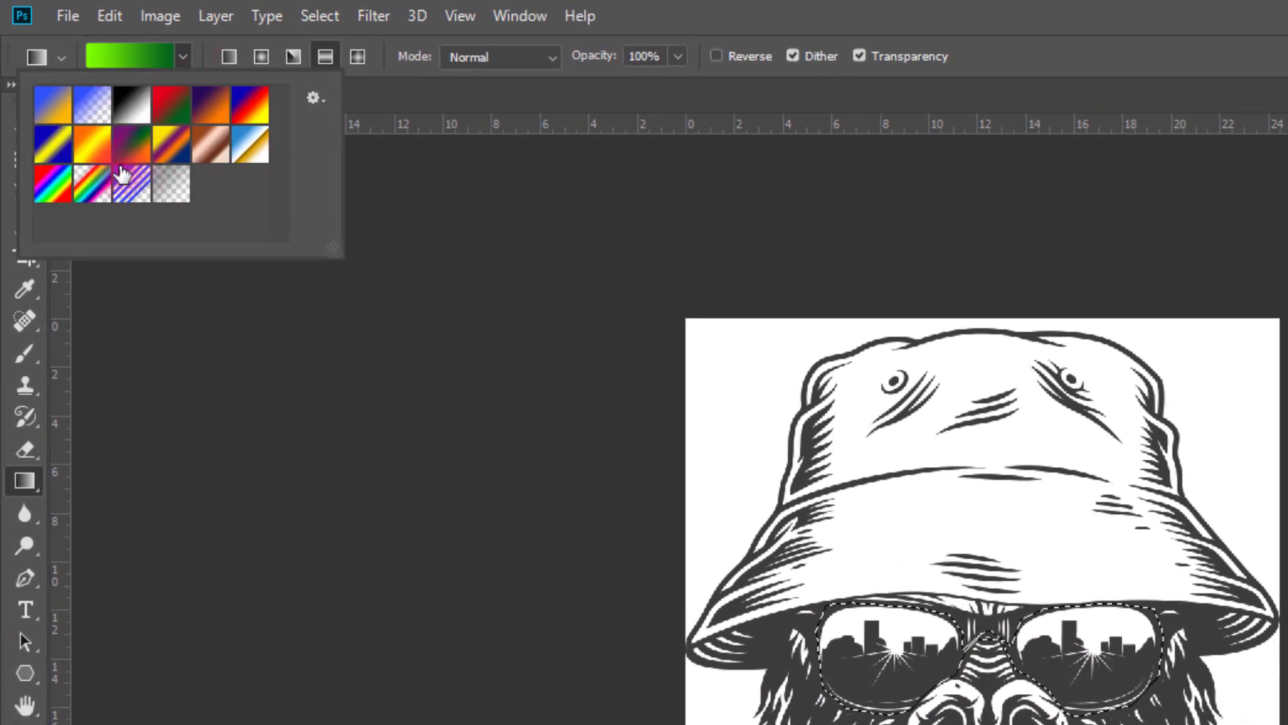
{"action": "left_click", "coordinate": [54, 182]}
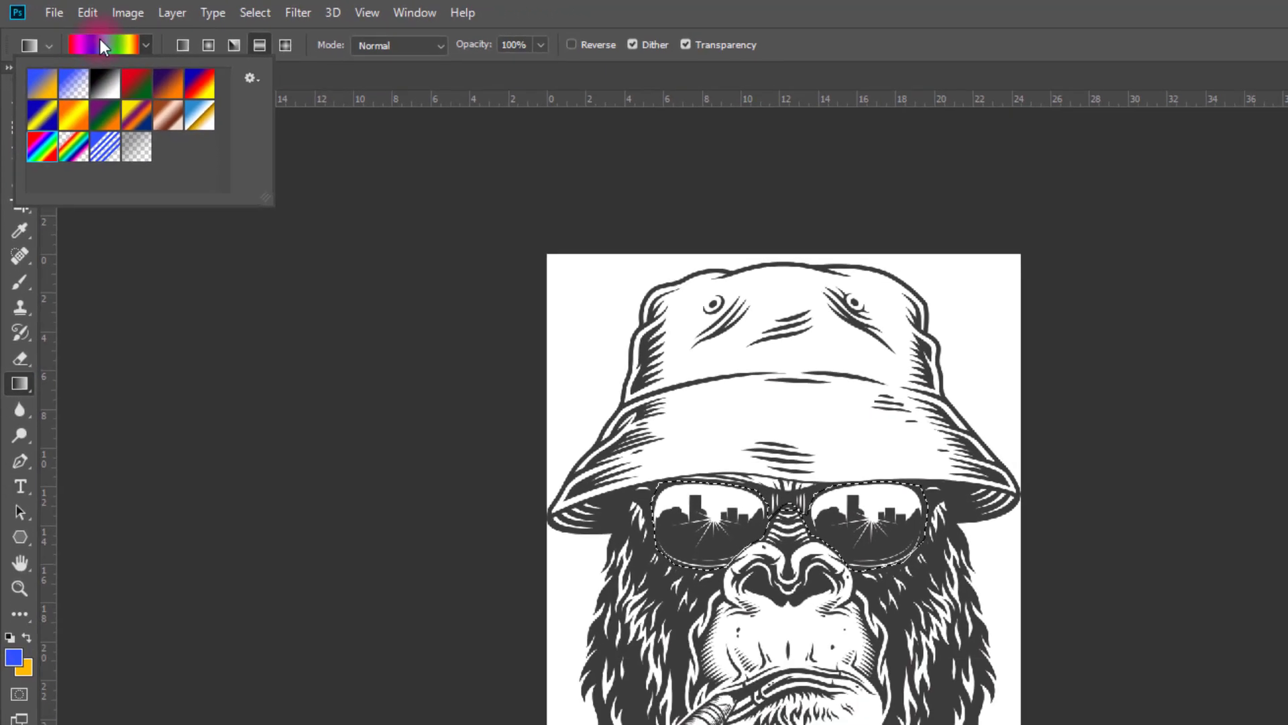
{"action": "left_click", "coordinate": [100, 40]}
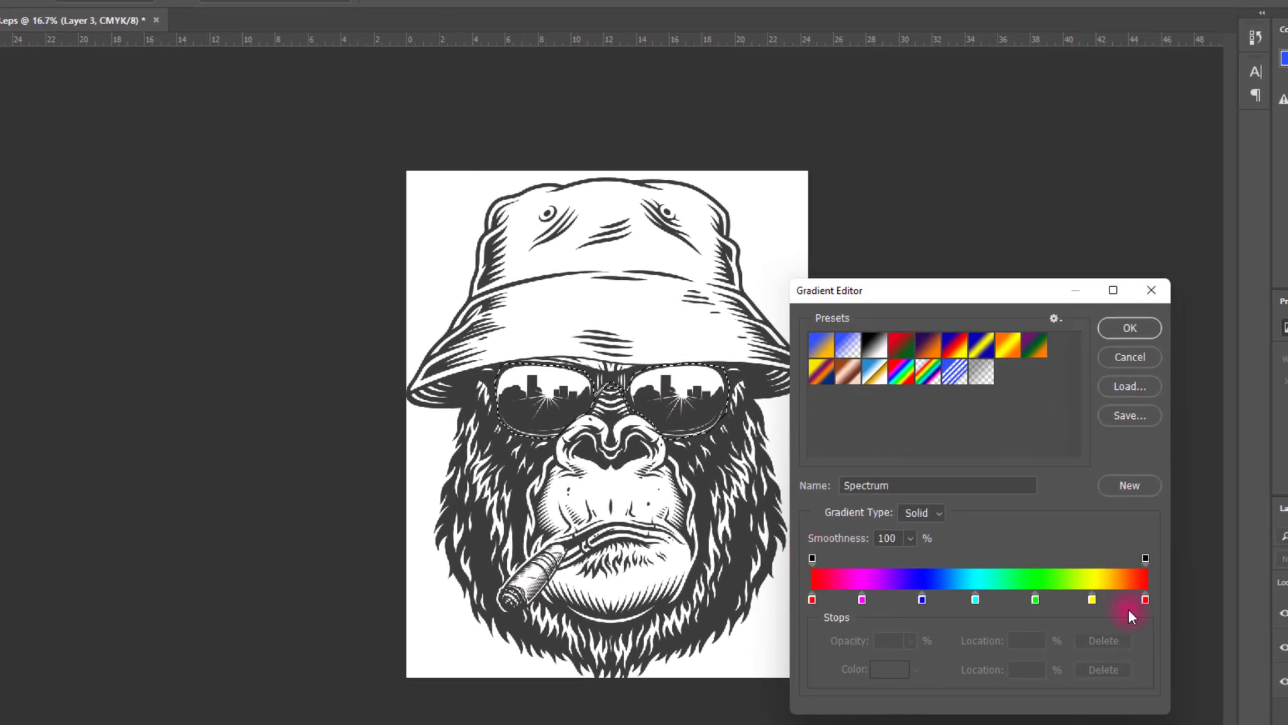
{"action": "left_click", "coordinate": [1144, 326]}
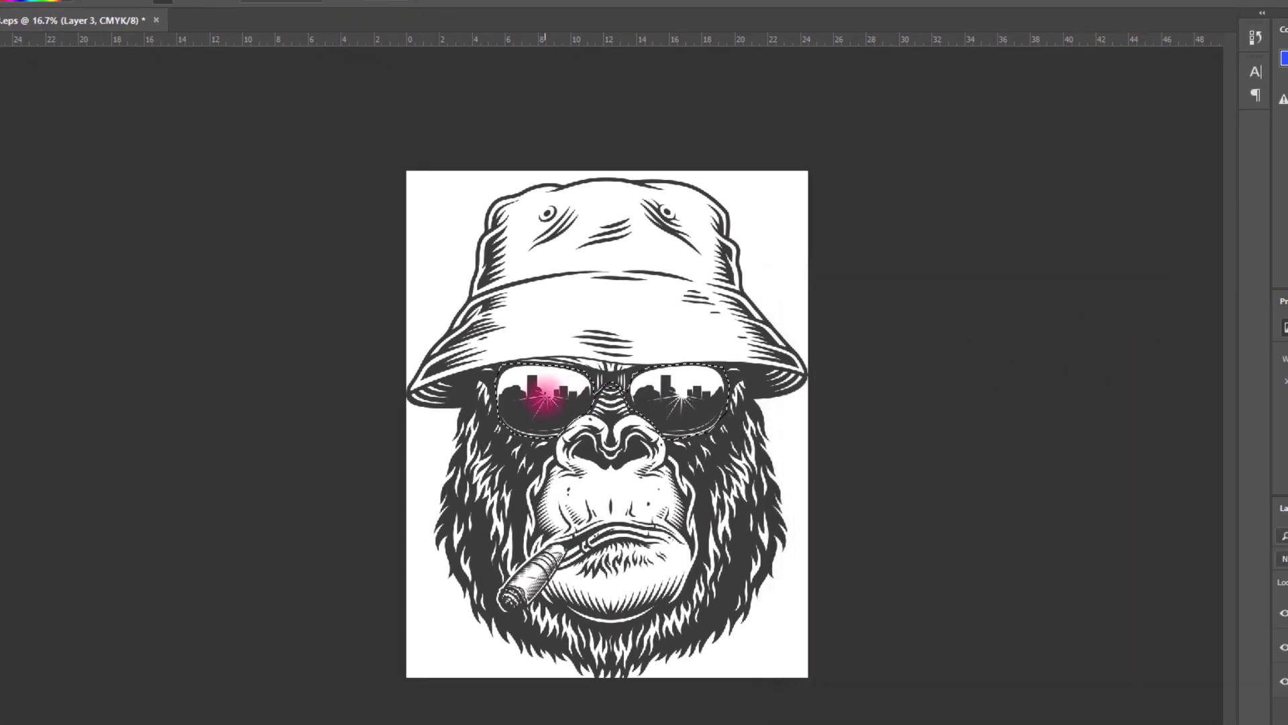
Fill the selected sunglasses lenses with the reflected Spectrum gradient, running from the starburst in one lens to the starburst in the other.
{"action": "key", "text": "ctrl+plus"}
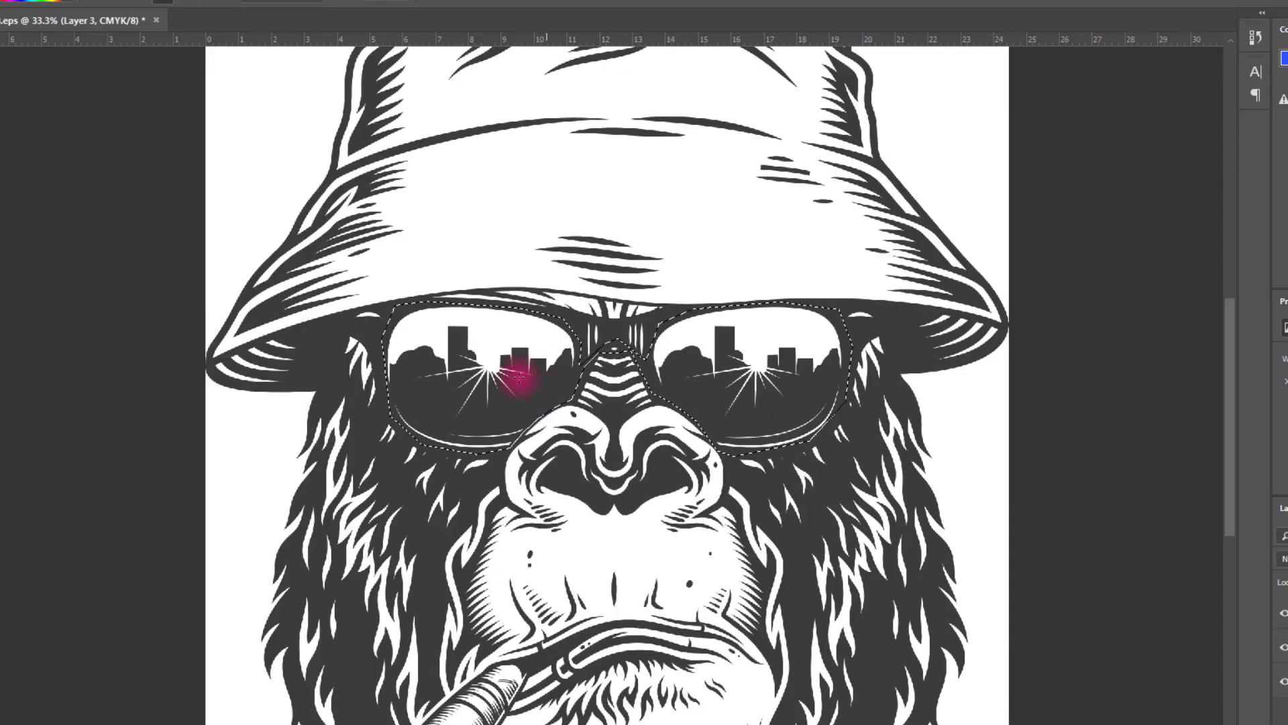
{"action": "left_click_drag", "start_coordinate": [485, 368], "coordinate": [756, 368]}
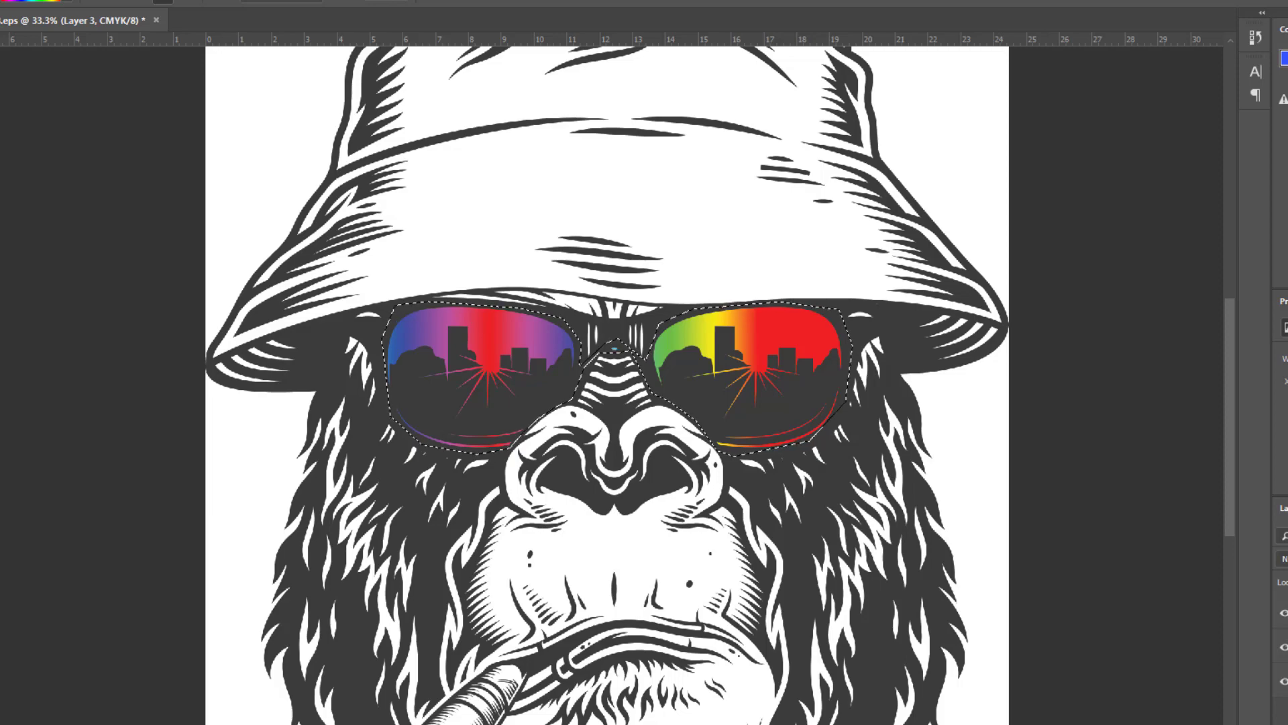
{"action": "key", "text": "ctrl+minus"}
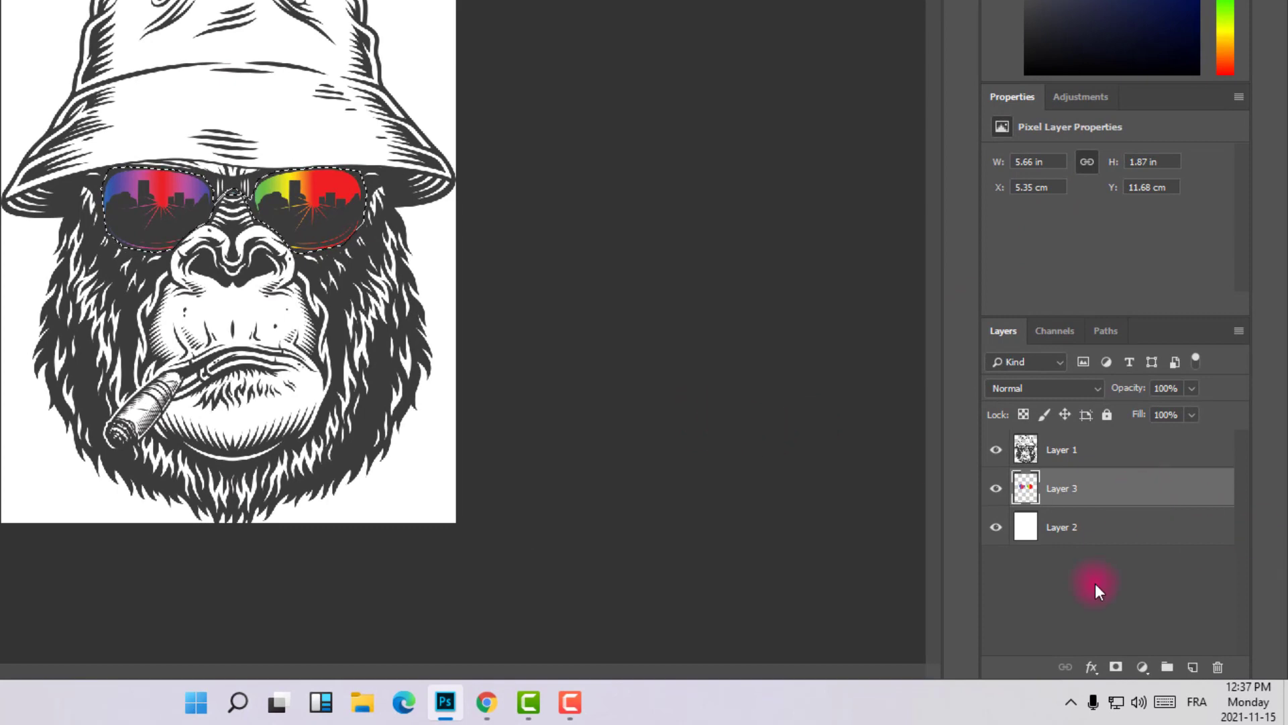
Add a new layer between the line art and the lens colour layer, and clear the sunglasses selection.
{"action": "left_click", "coordinate": [1095, 582]}
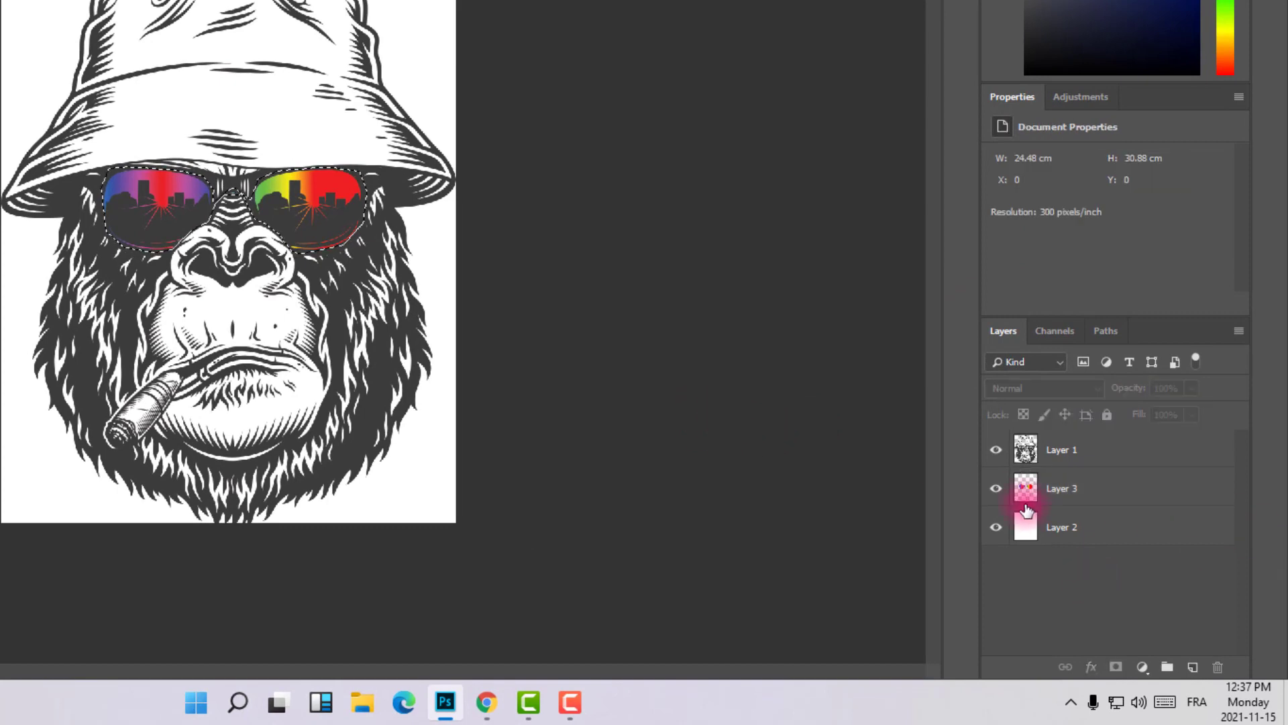
{"action": "left_click", "coordinate": [995, 490]}
{"action": "left_click", "coordinate": [996, 490]}
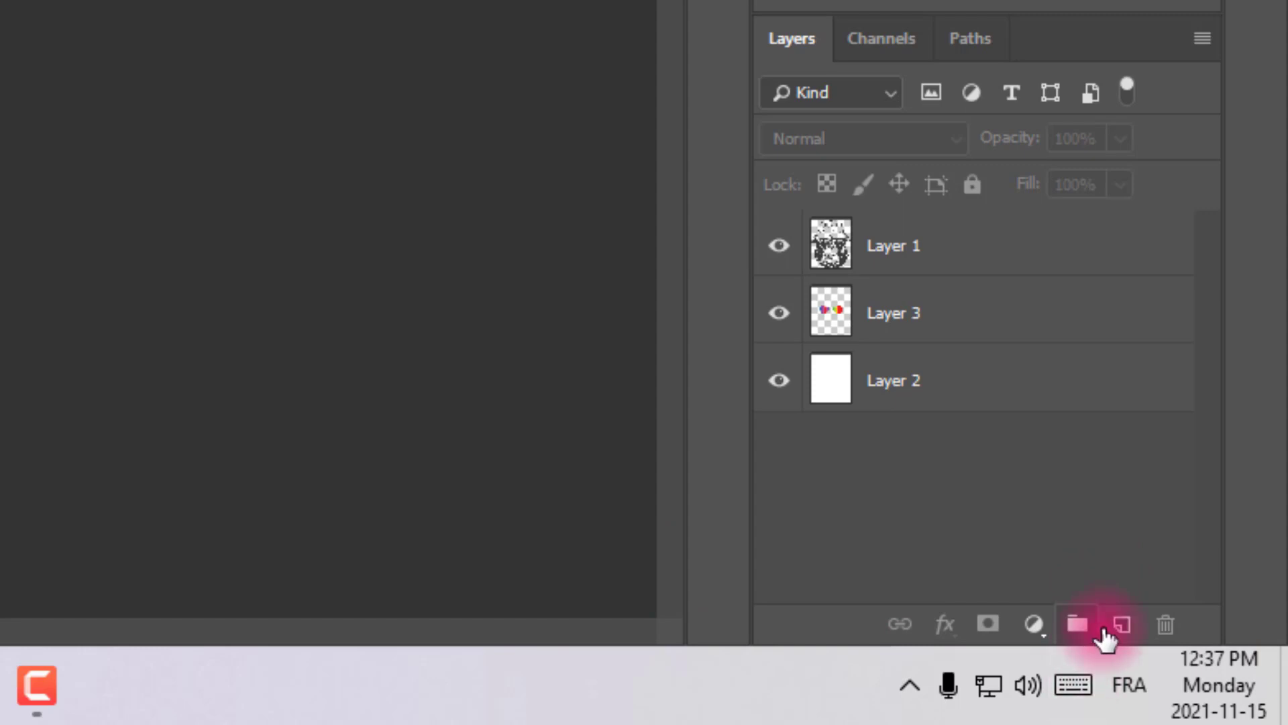
{"action": "left_click", "coordinate": [1121, 630]}
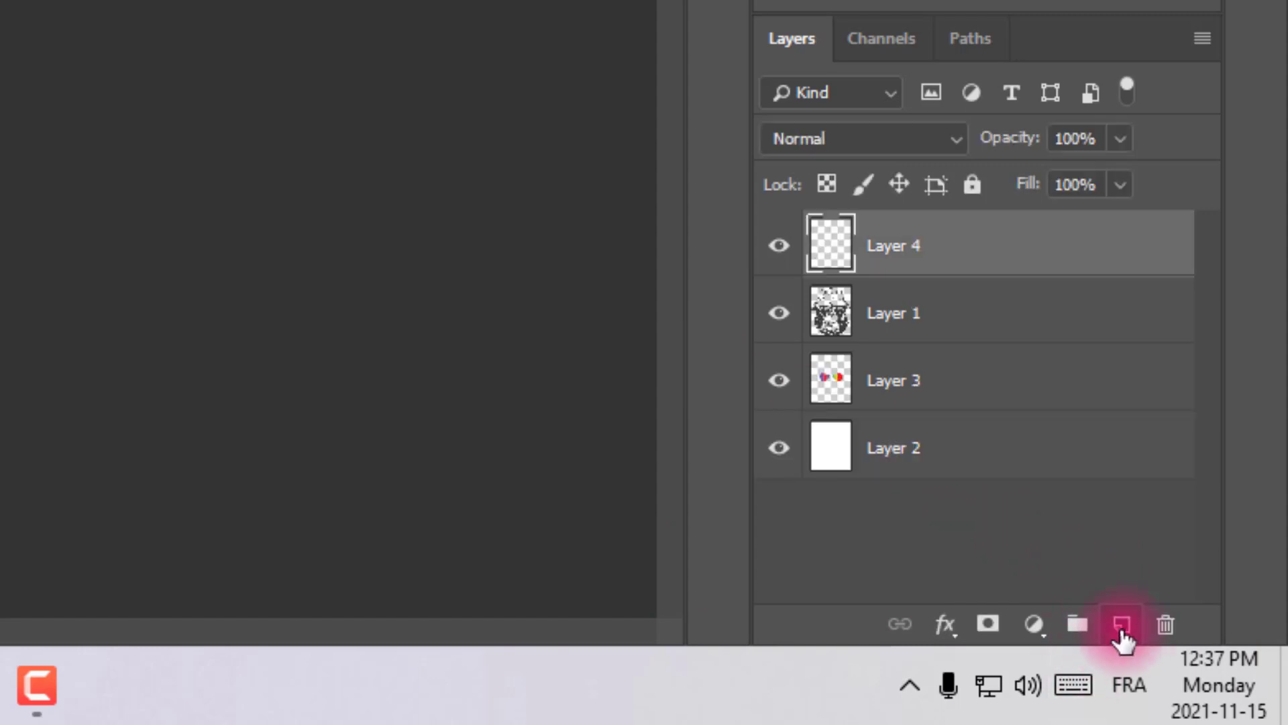
{"action": "left_click_drag", "start_coordinate": [876, 244], "coordinate": [881, 347]}
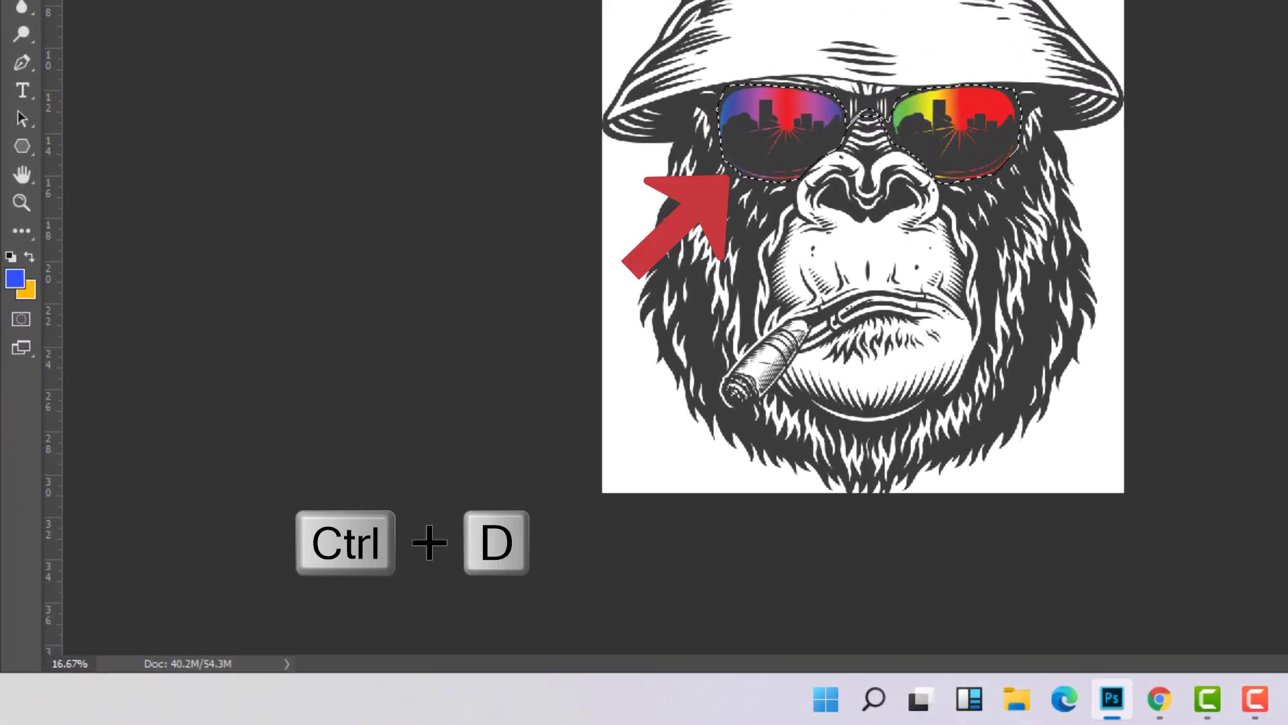
{"action": "key", "text": "ctrl+d"}
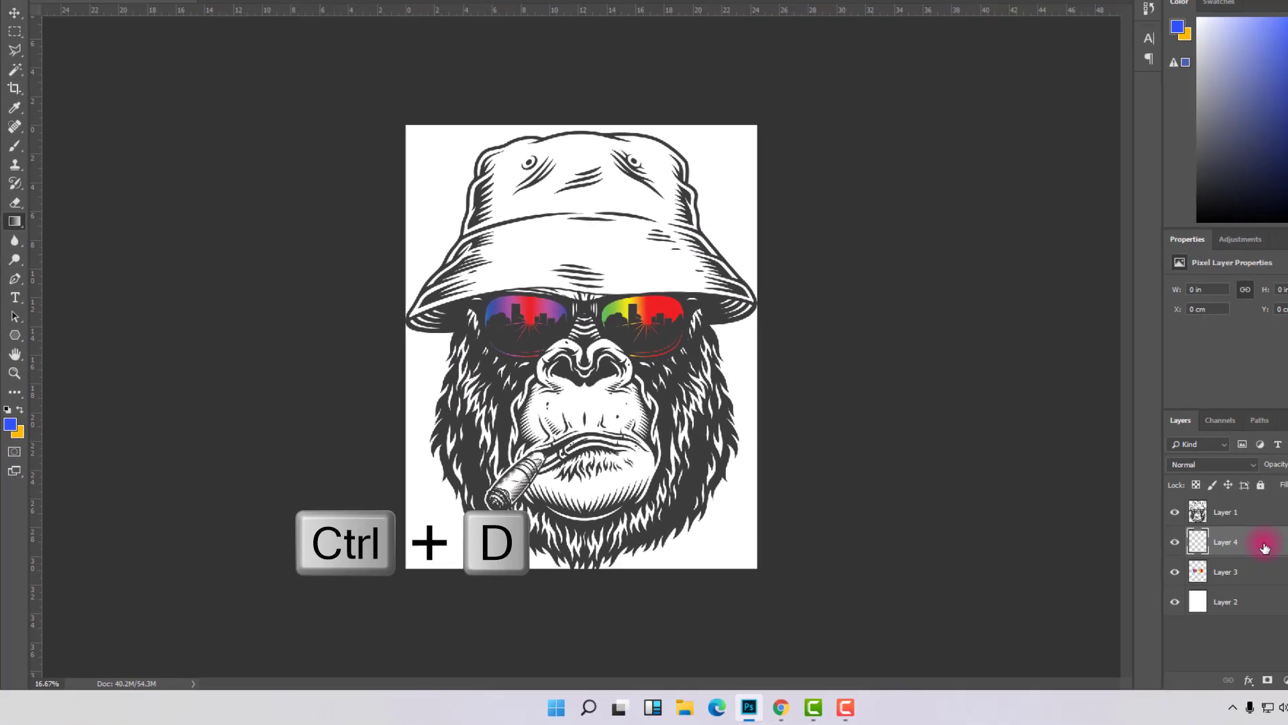
{"action": "left_click", "coordinate": [1264, 548]}
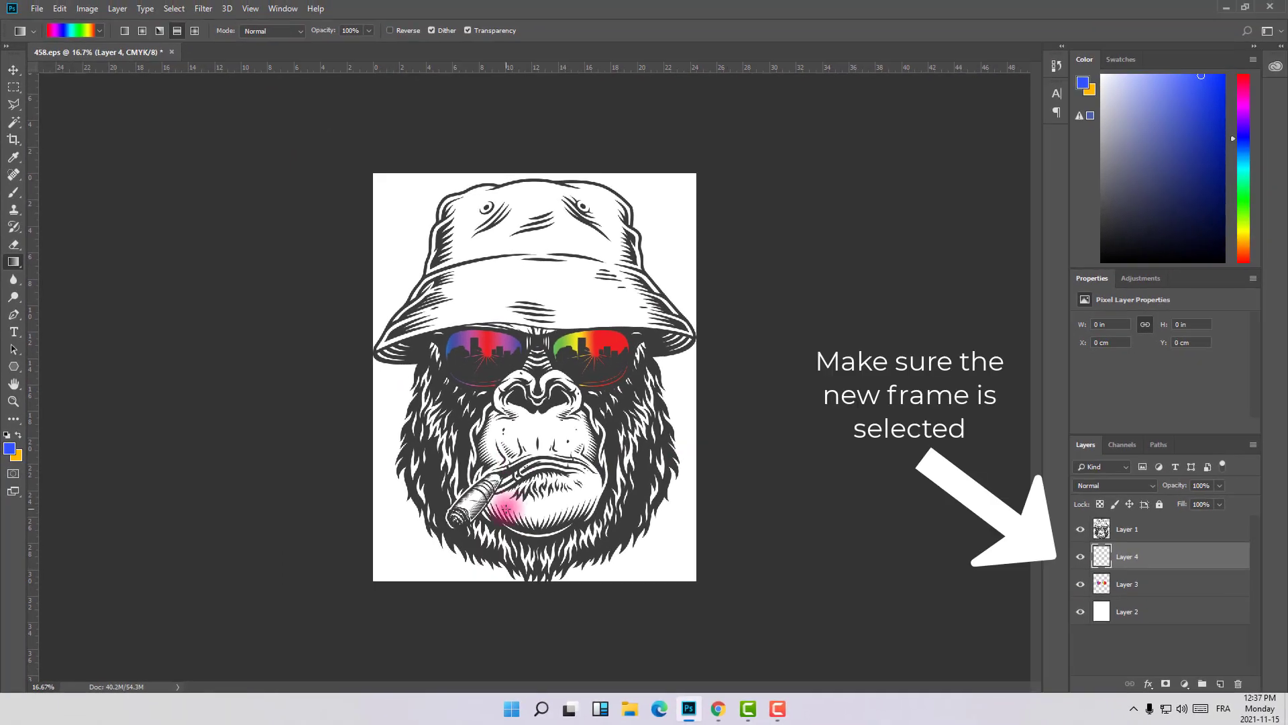
Select the cigar with the Polygonal Lasso tool, tracing a closed outline around its edges from the burning tip to the mouth.
{"action": "key", "text": "ctrl+plus"}
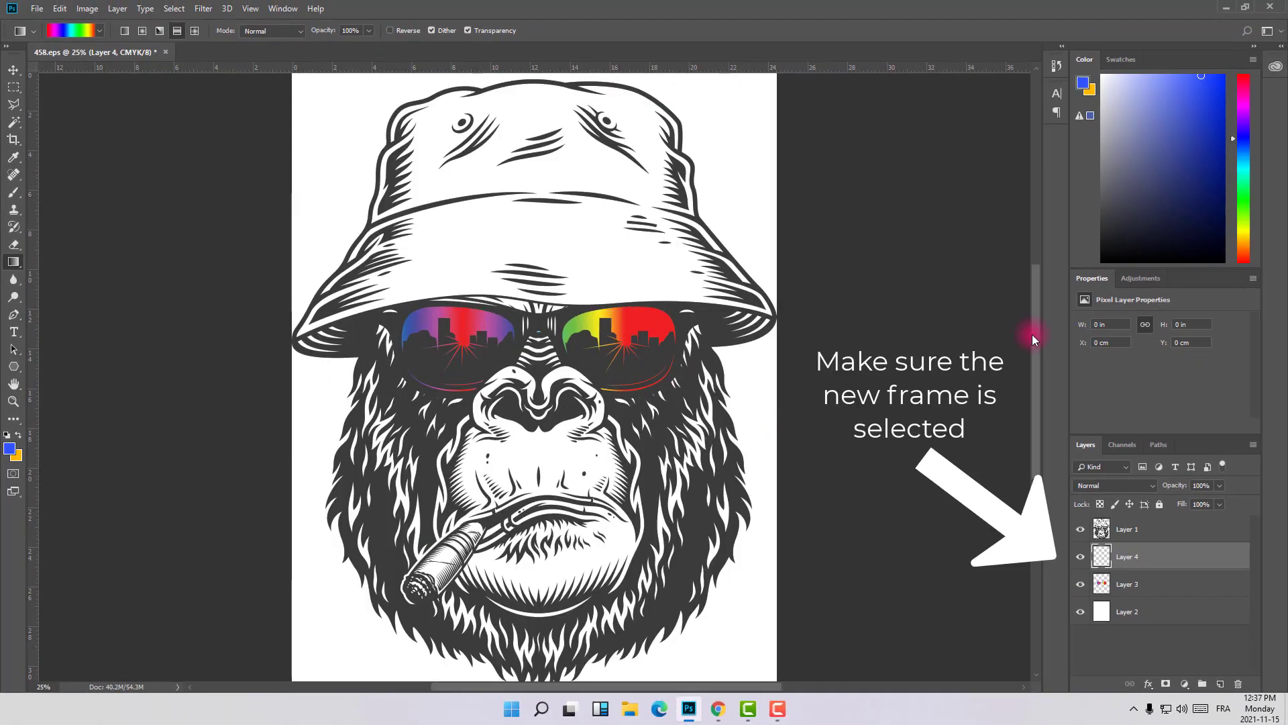
{"action": "scroll", "coordinate": [409, 603], "scroll_direction": "down", "scroll_amount": 2}
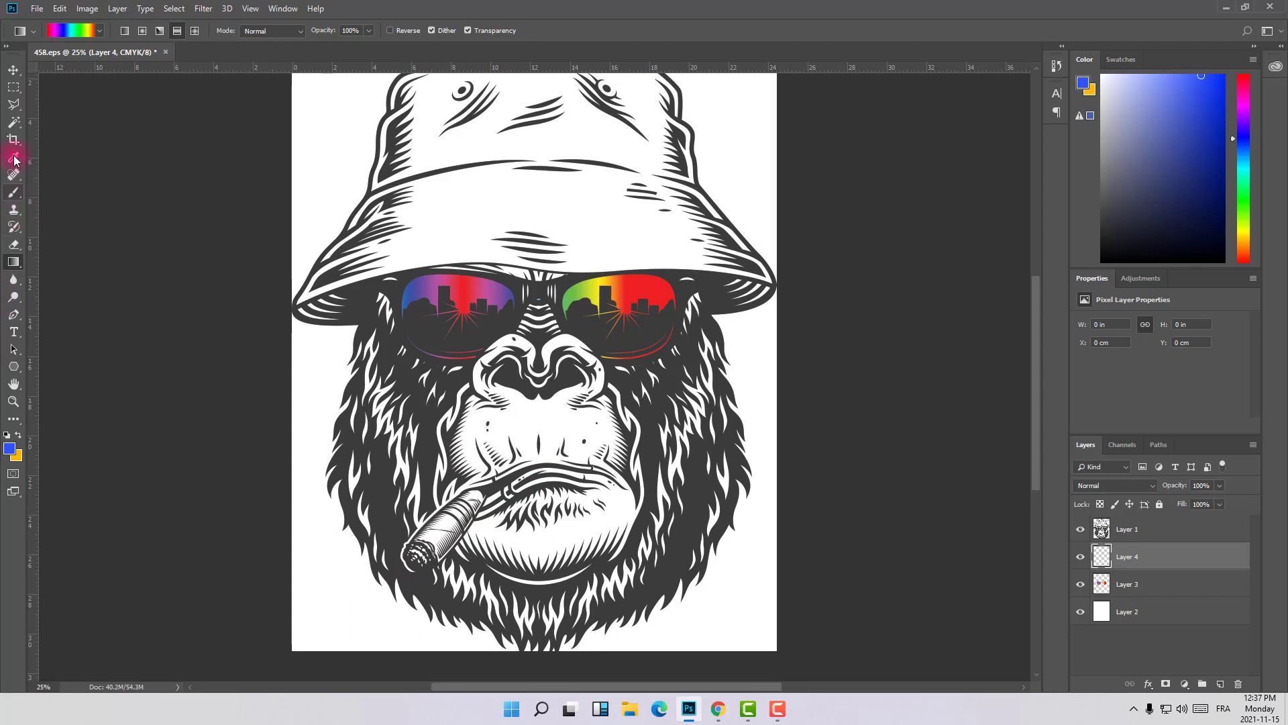
{"action": "left_click", "coordinate": [13, 107]}
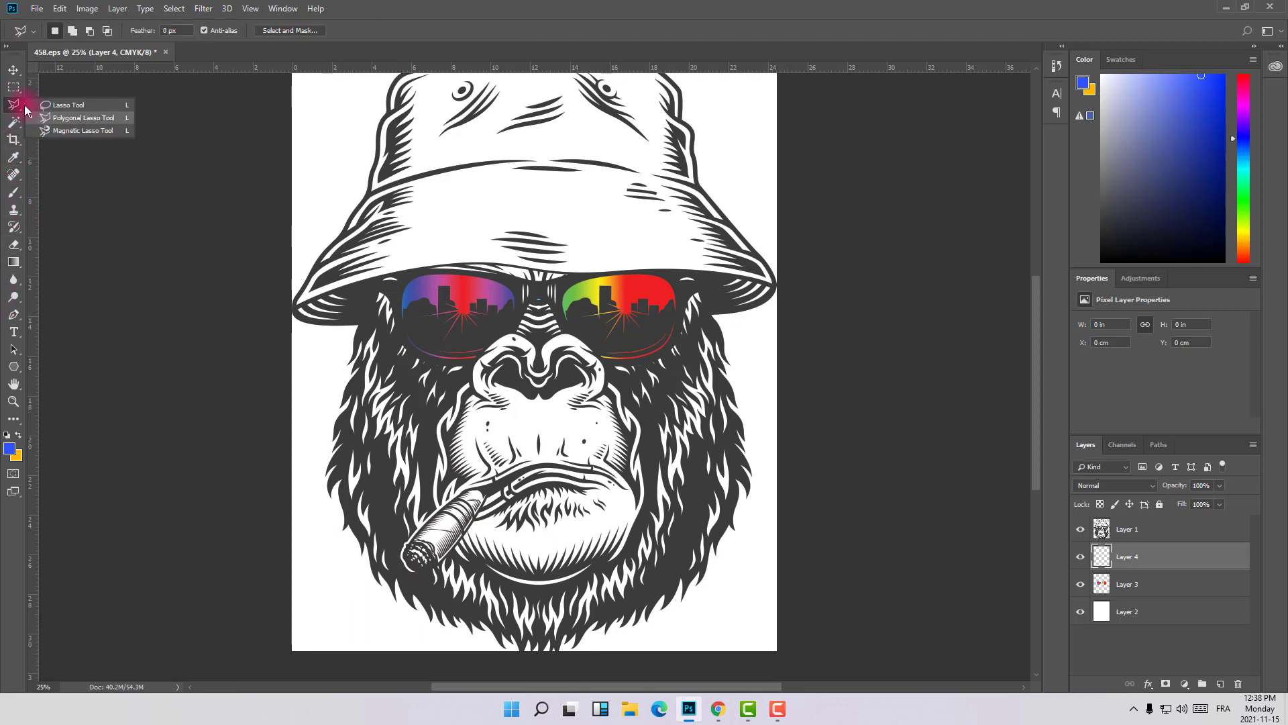
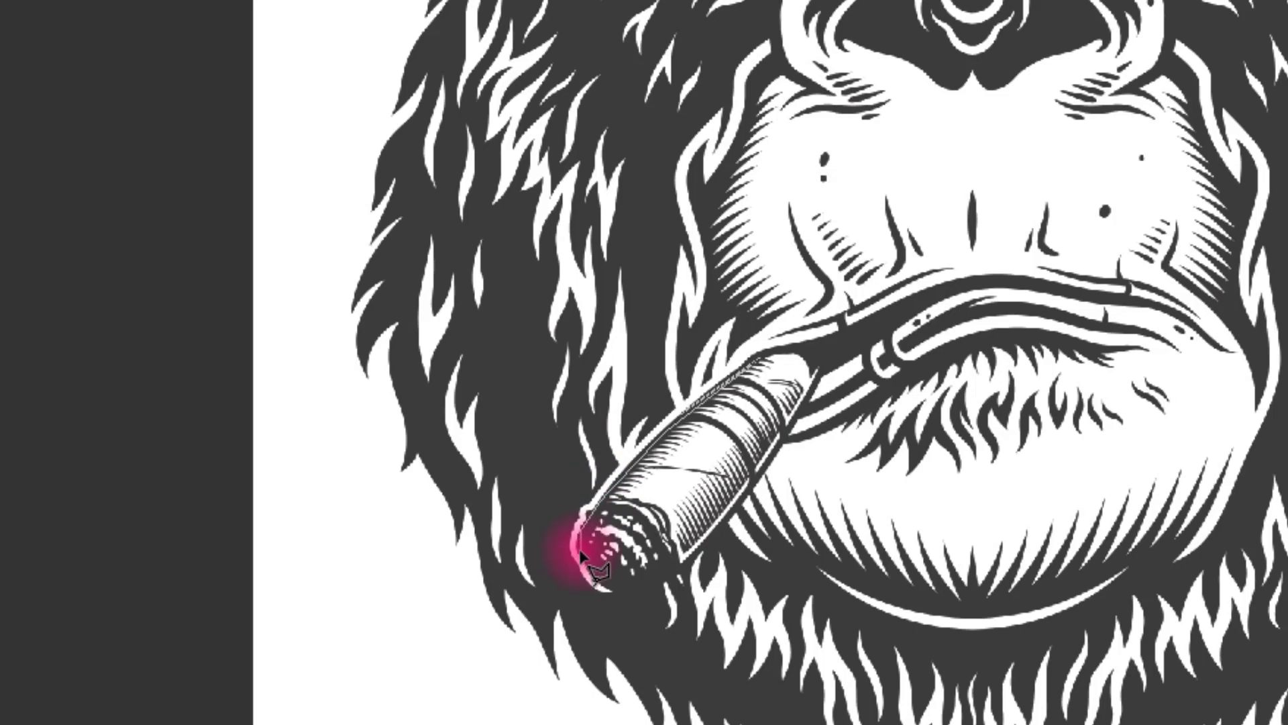
{"action": "left_click", "coordinate": [607, 585]}
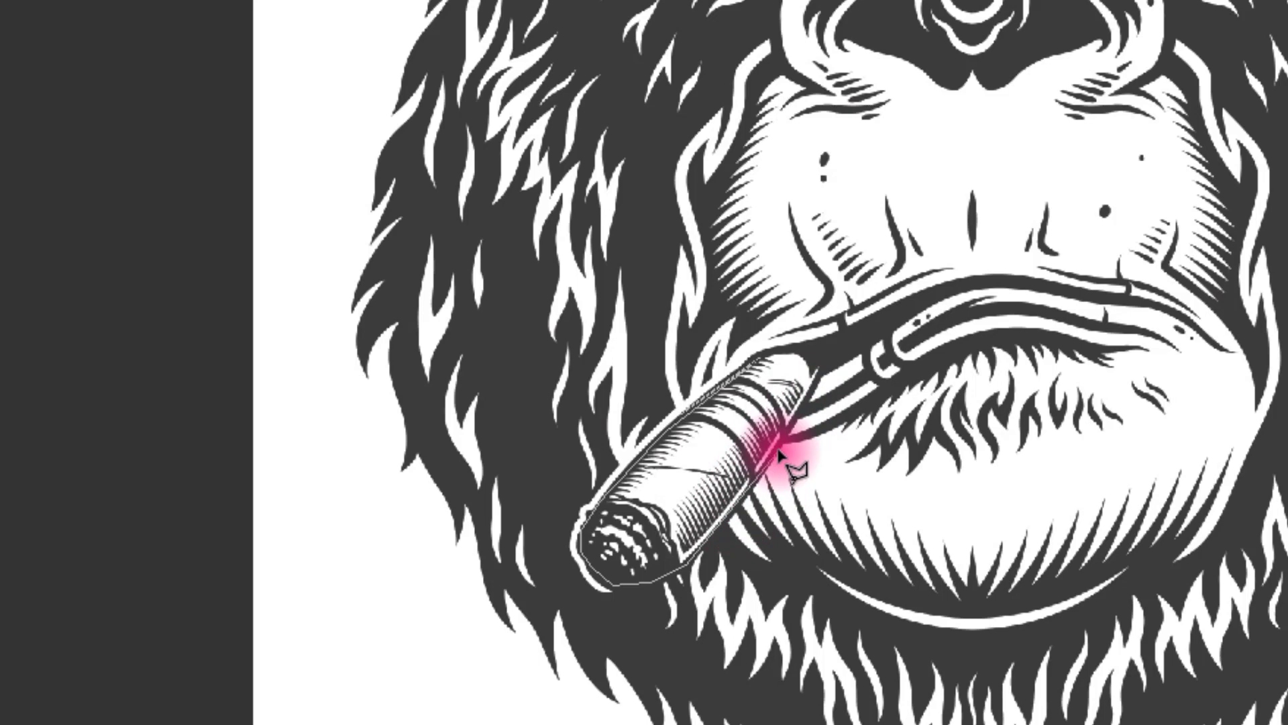
{"action": "left_click", "coordinate": [805, 356]}
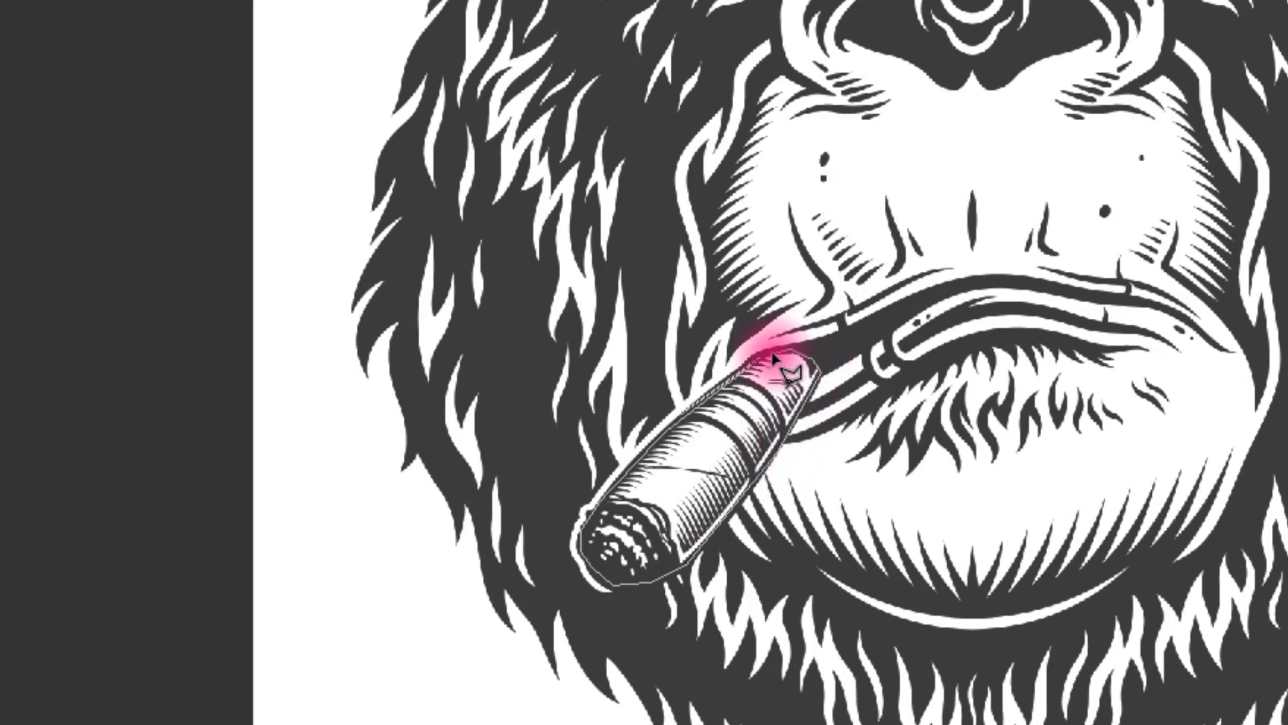
{"action": "left_click", "coordinate": [765, 360]}
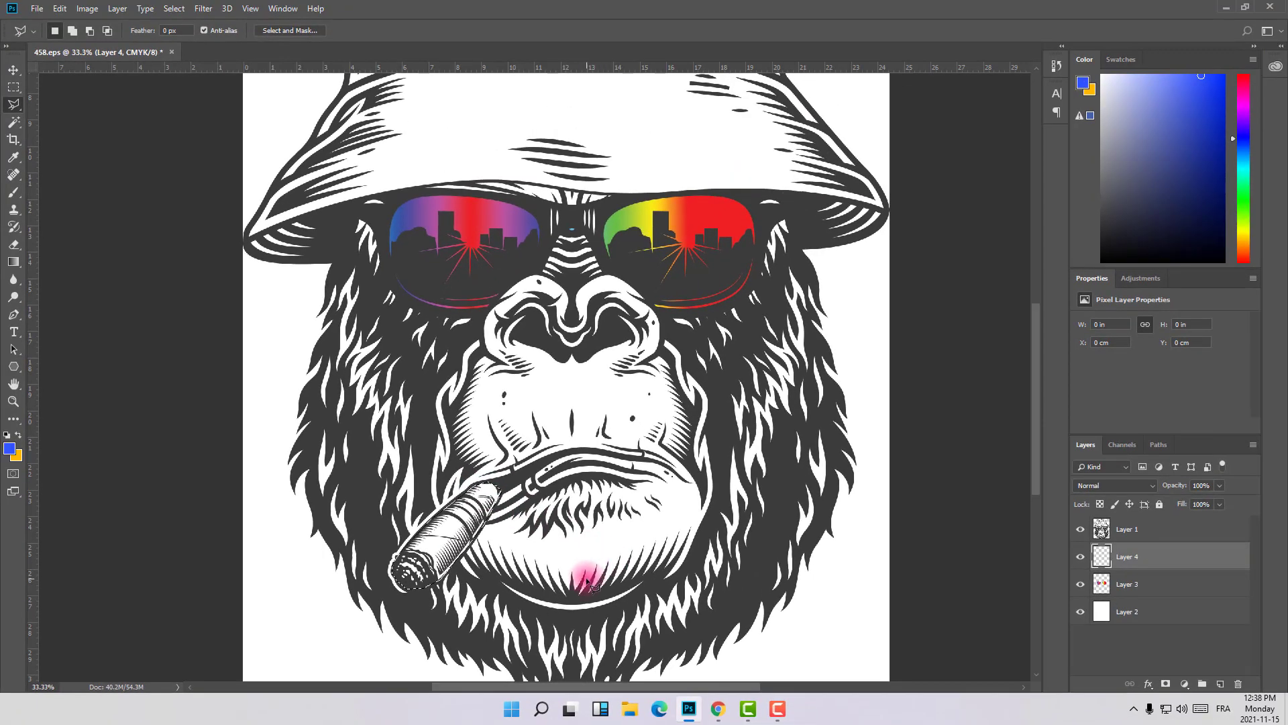
Switch to the Gradient tool with the Foreground to Background preset and open that gradient for editing.
{"action": "left_click", "coordinate": [13, 260]}
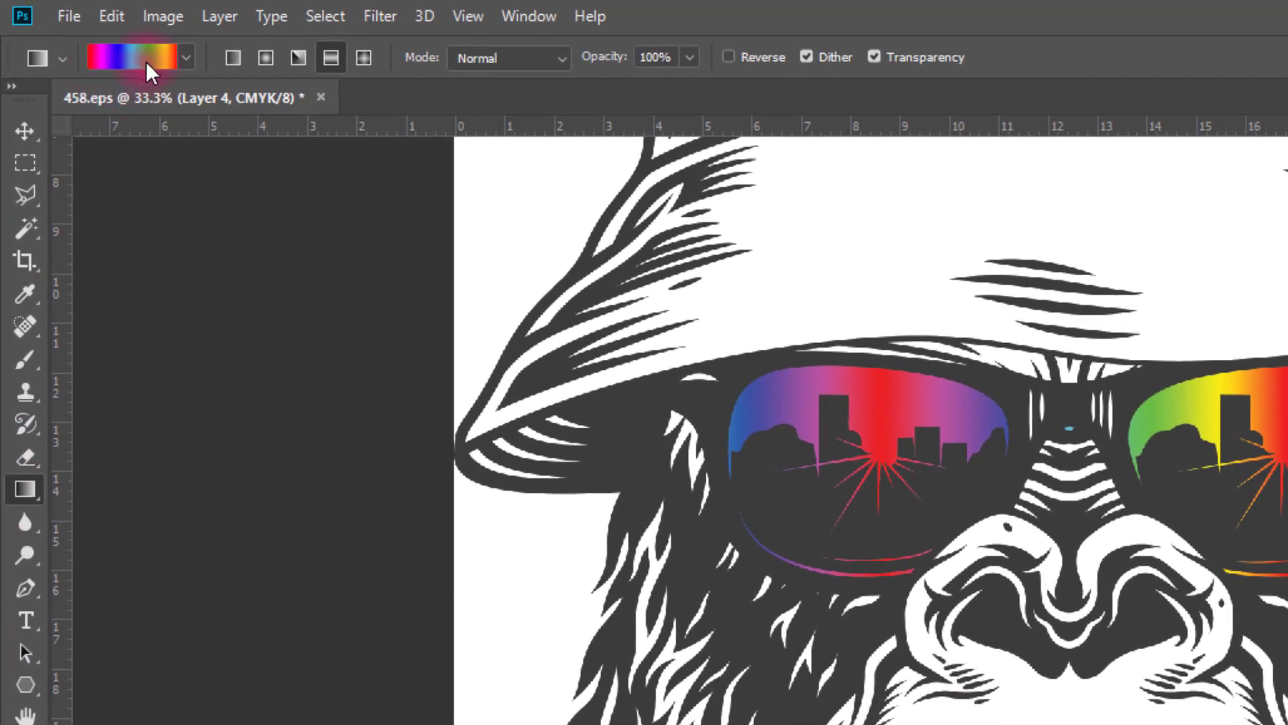
{"action": "left_click", "coordinate": [184, 58]}
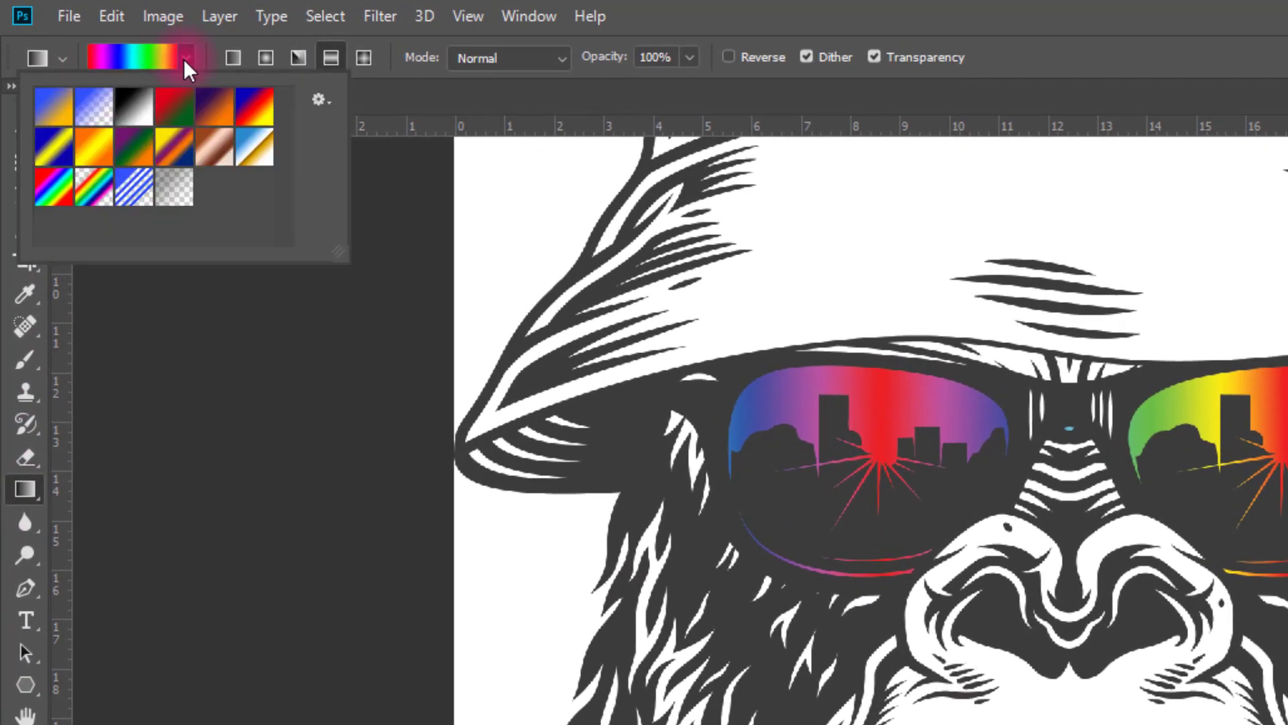
{"action": "left_click", "coordinate": [60, 122]}
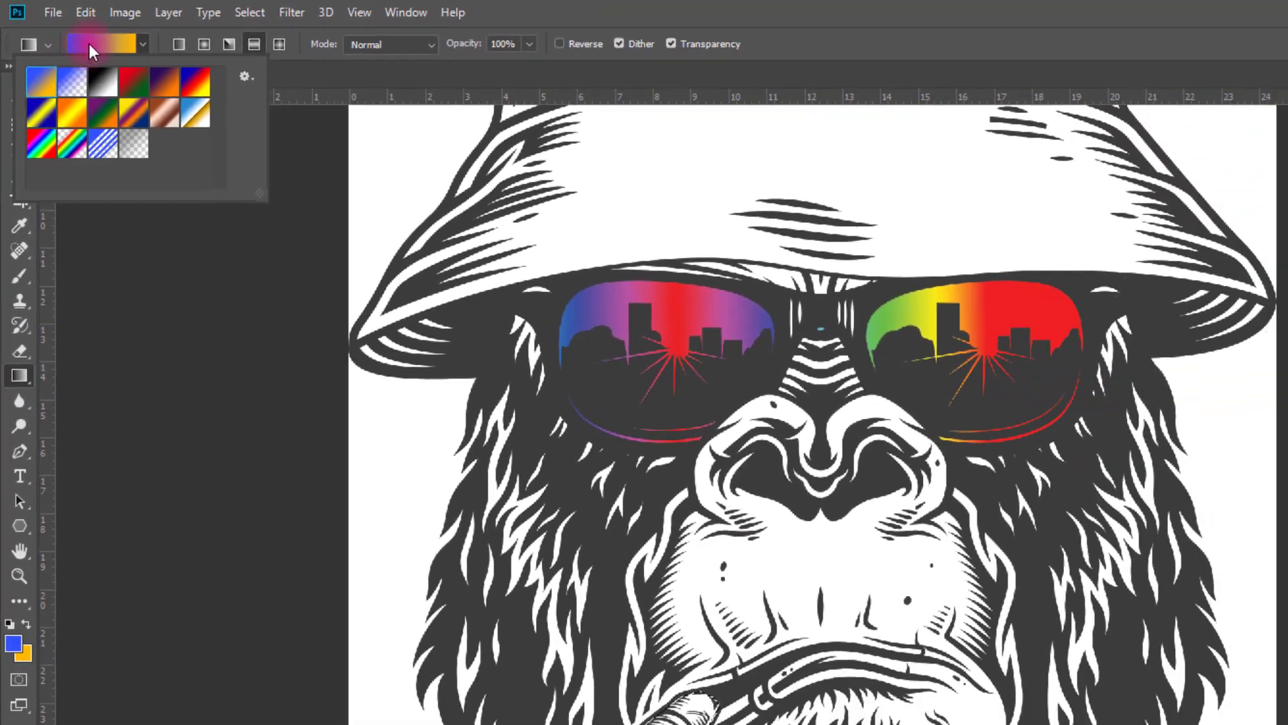
{"action": "left_click", "coordinate": [118, 55]}
{"action": "key", "text": "i"}
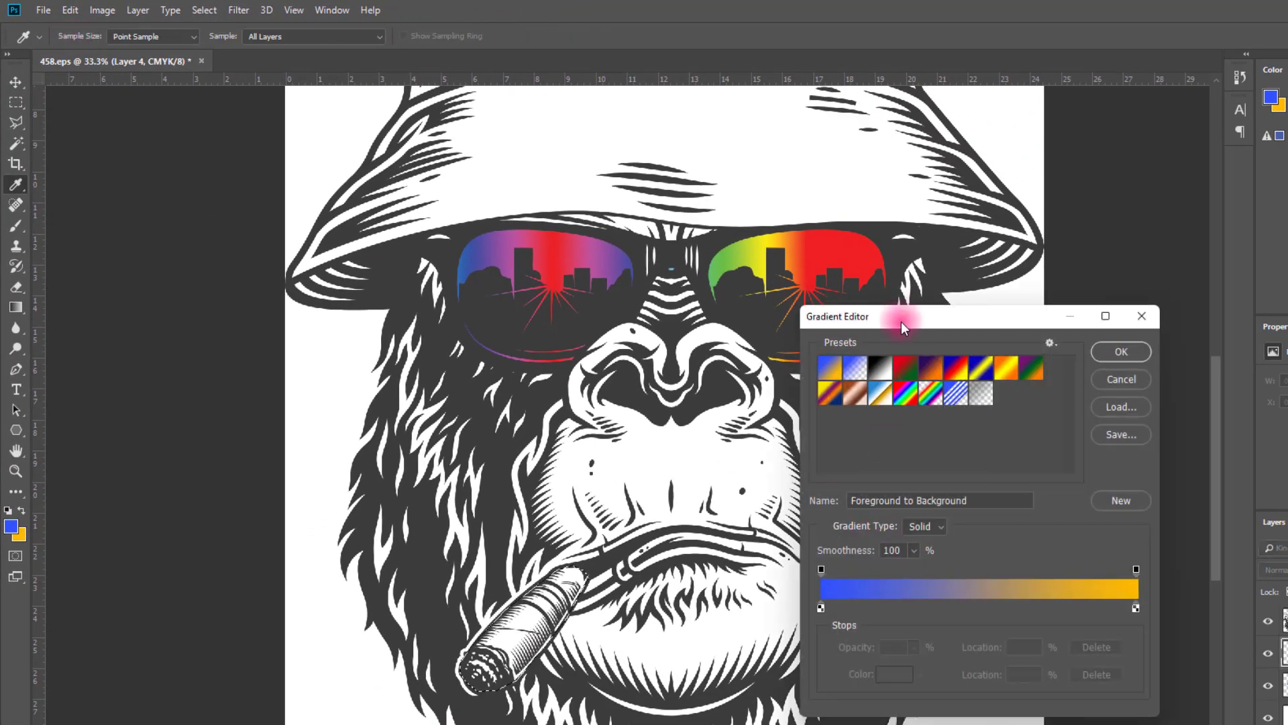
Set the gradient's starting colour stop at location 0% to red (fa0505).
{"action": "left_click_drag", "start_coordinate": [900, 309], "coordinate": [755, 217]}
{"action": "left_click", "coordinate": [821, 608]}
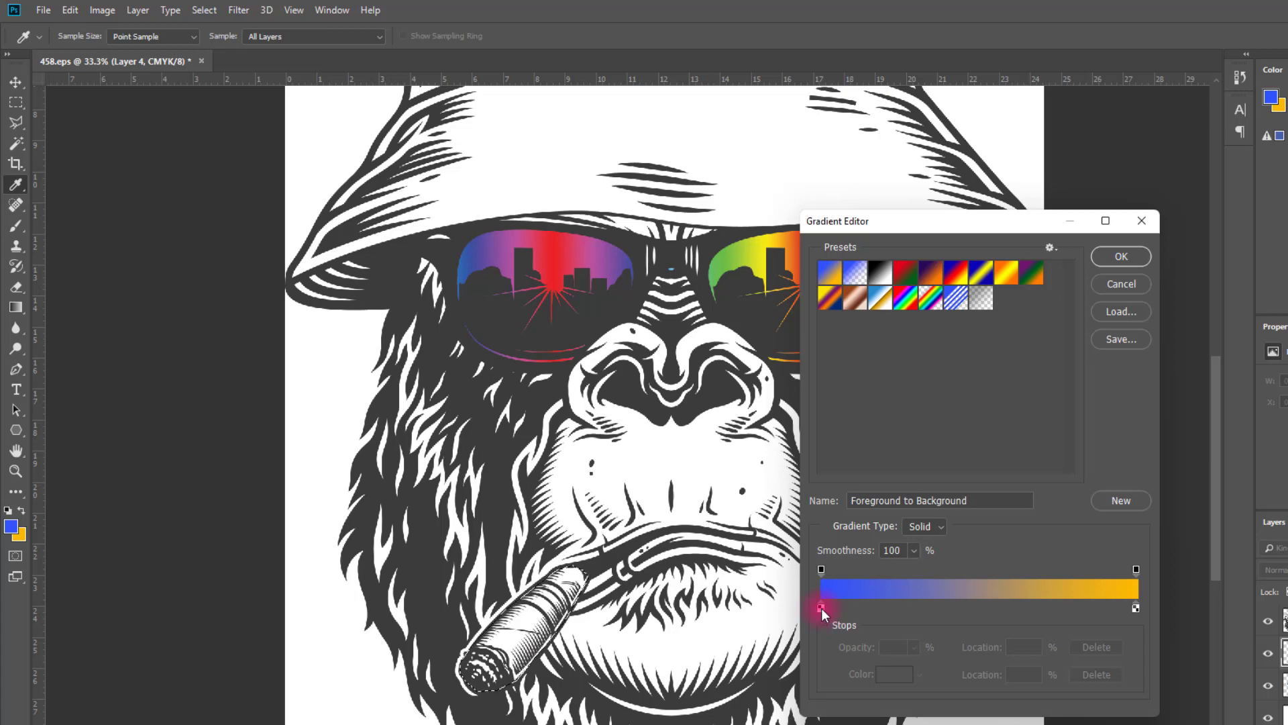
{"action": "double_click", "coordinate": [820, 608]}
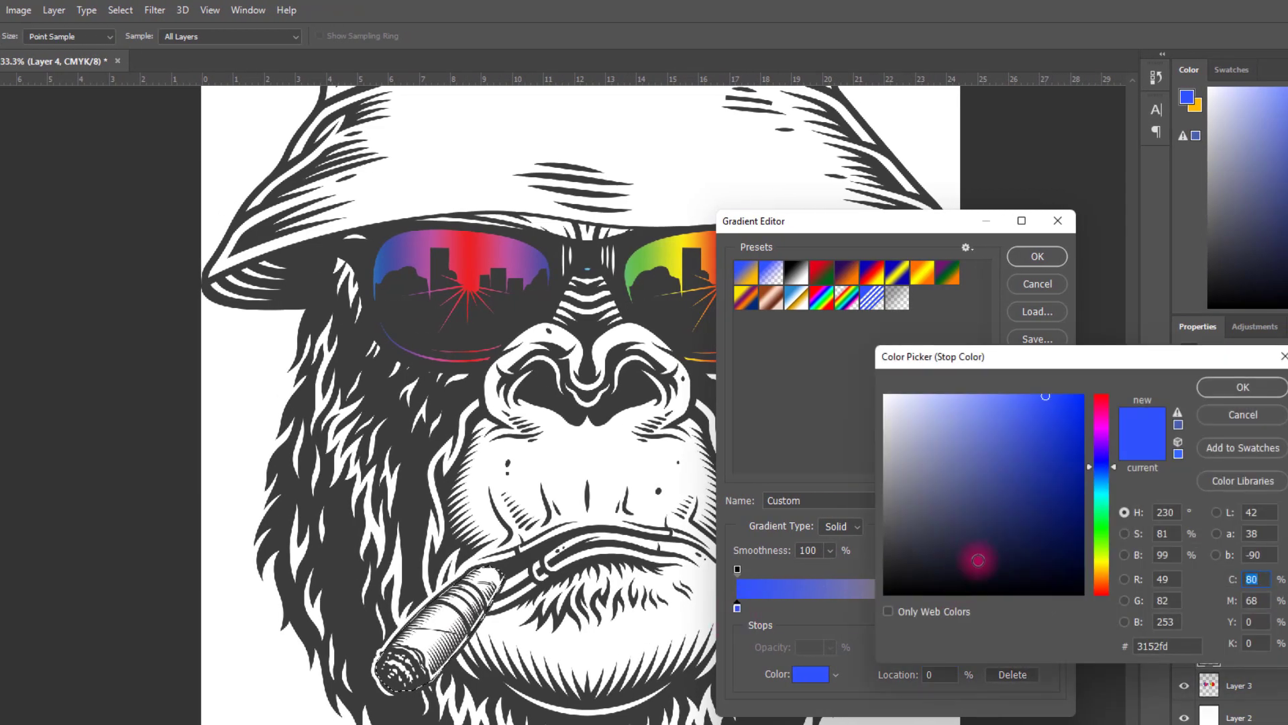
{"action": "left_click_drag", "start_coordinate": [1095, 440], "coordinate": [1103, 365]}
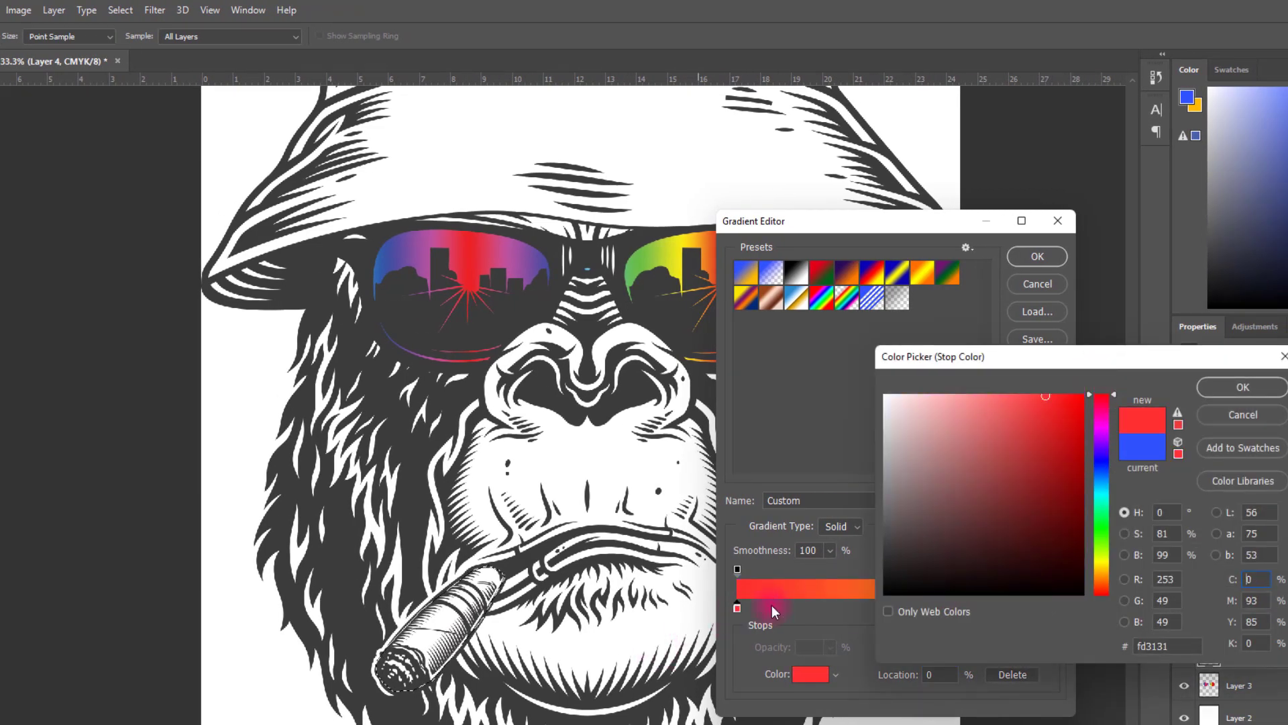
{"action": "left_click", "coordinate": [1080, 399]}
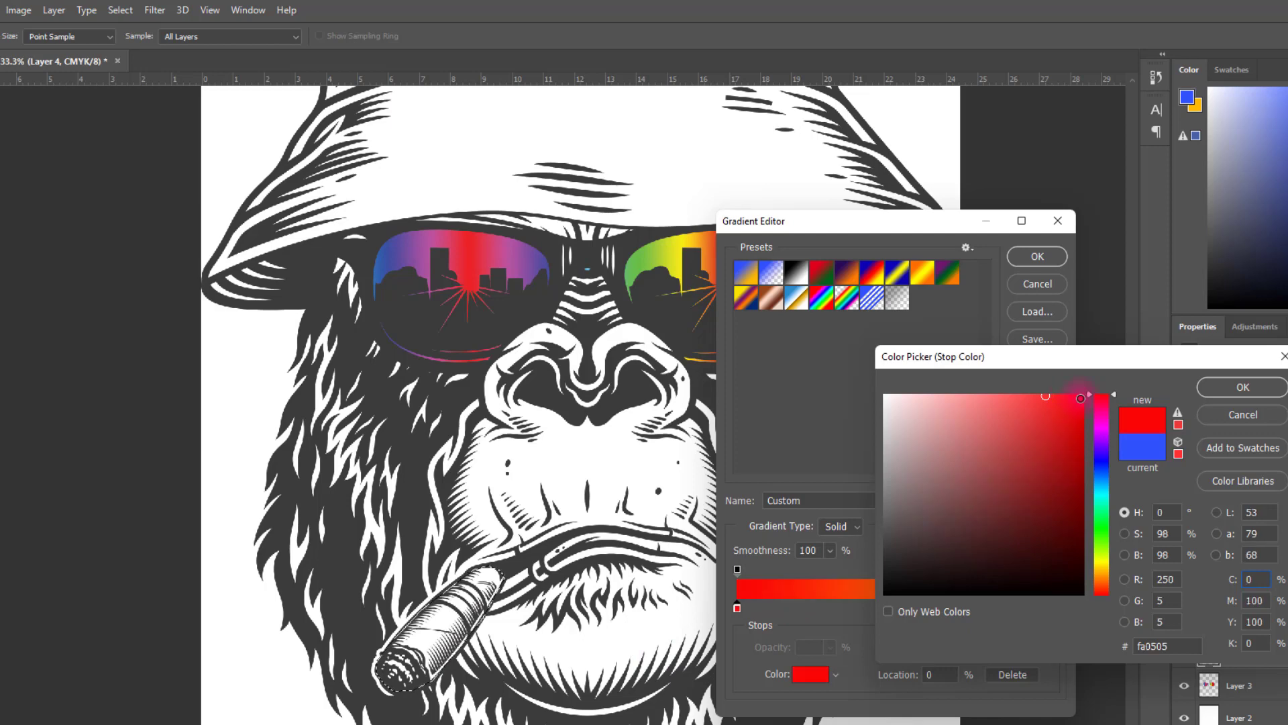
{"action": "left_click", "coordinate": [1250, 380]}
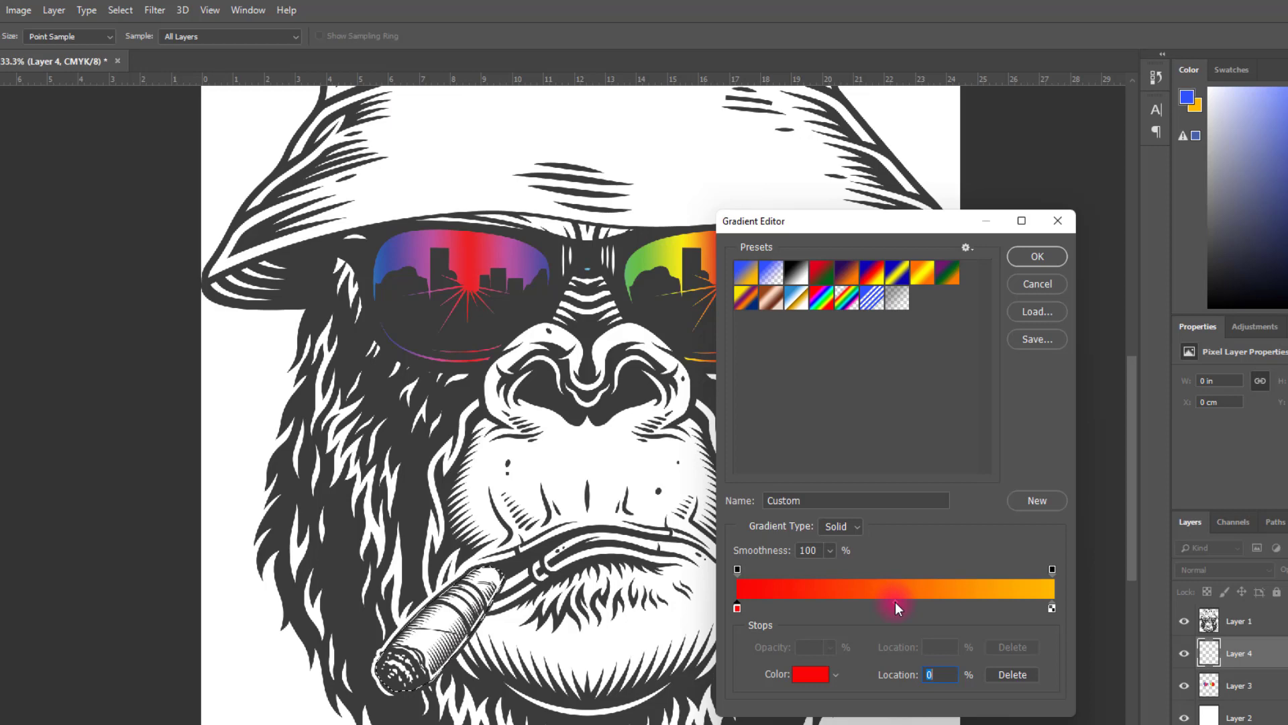
Add a colour stop in the middle of the gradient at location 50% and make it yellow (f6fd31).
{"action": "left_click", "coordinate": [895, 602]}
{"action": "left_click", "coordinate": [896, 608]}
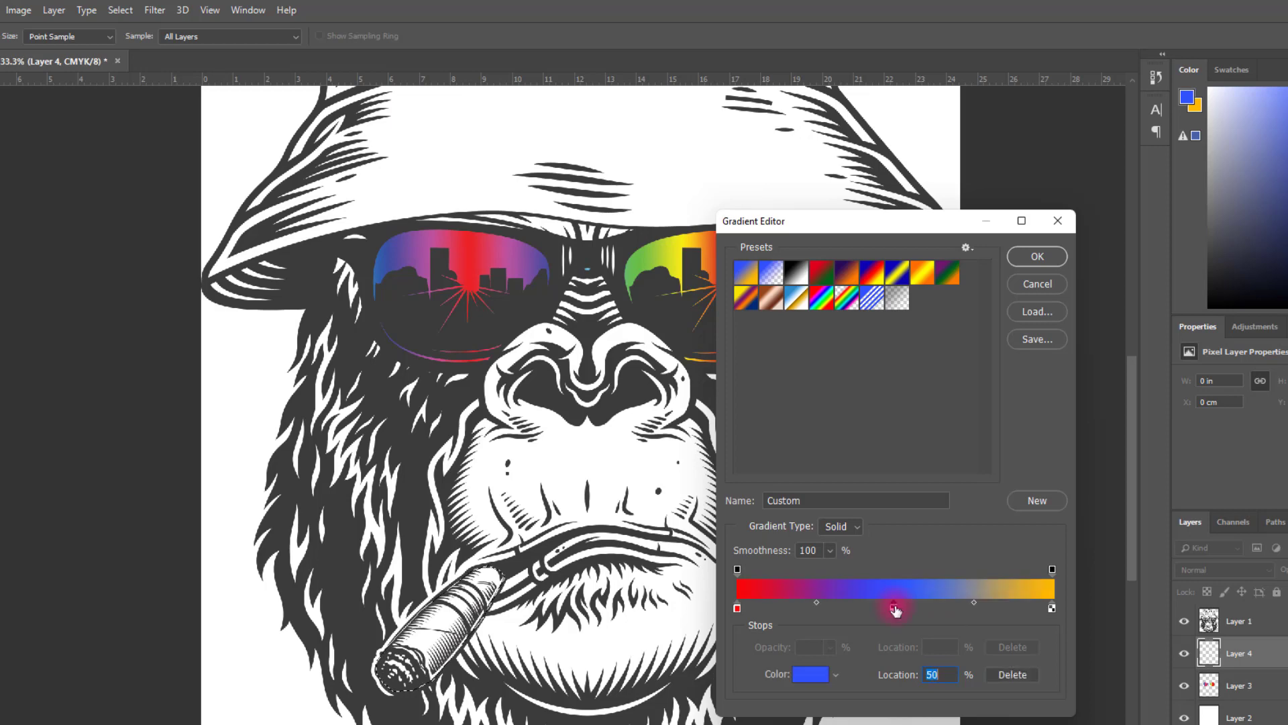
{"action": "double_click", "coordinate": [895, 610]}
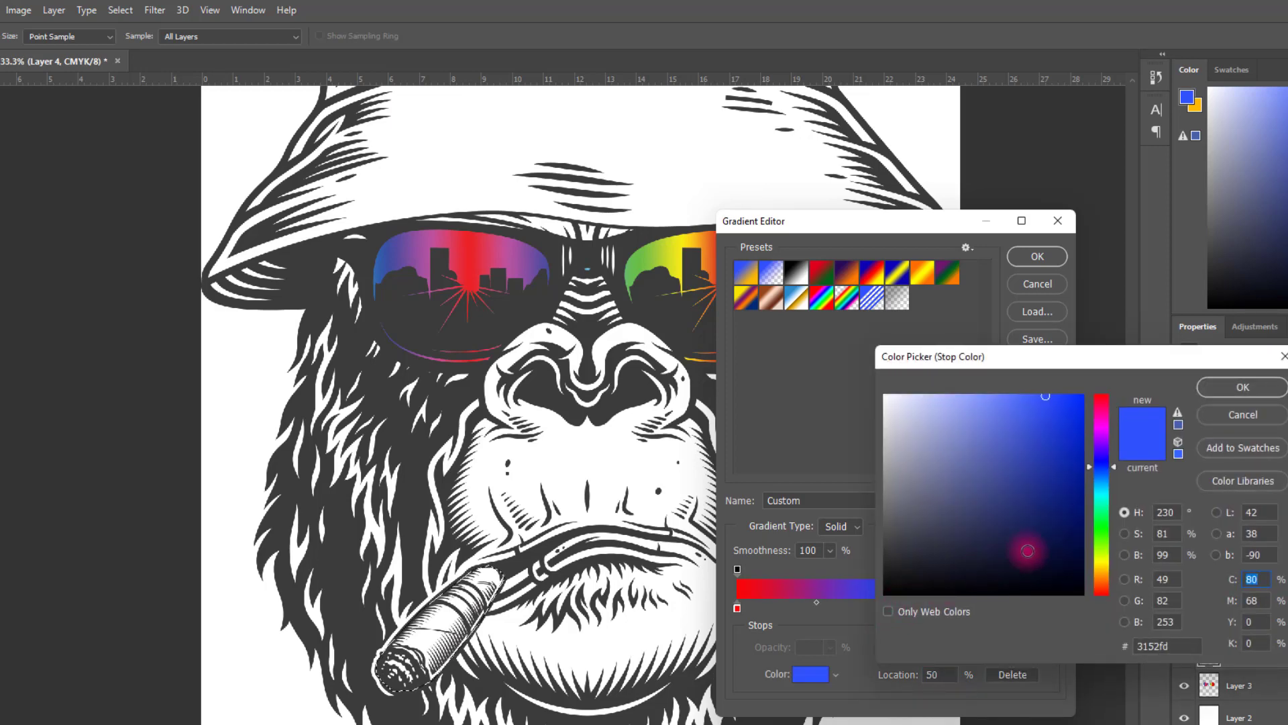
{"action": "left_click_drag", "start_coordinate": [1102, 510], "coordinate": [1104, 559]}
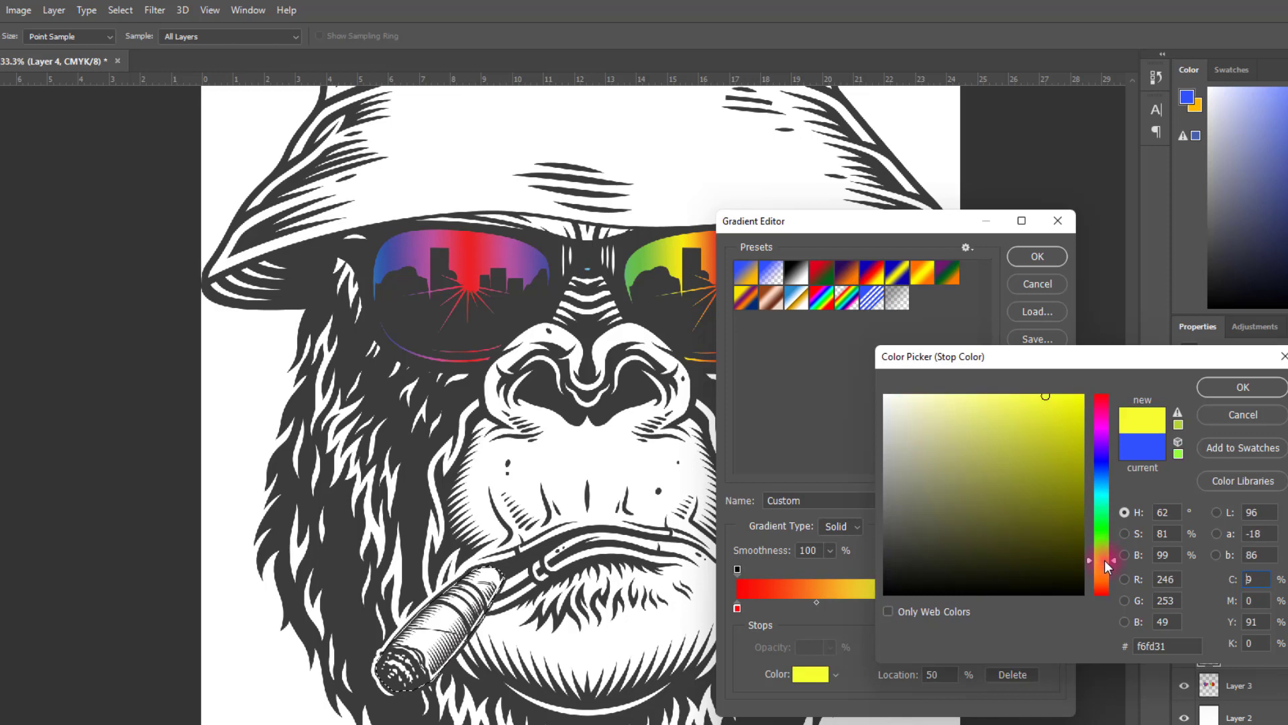
{"action": "left_click", "coordinate": [1236, 389]}
Shift the midpoint between the red and yellow stops to 16%, and fill the selected cigar with the gradient from burning tip to mouth end.
{"action": "left_click", "coordinate": [819, 604]}
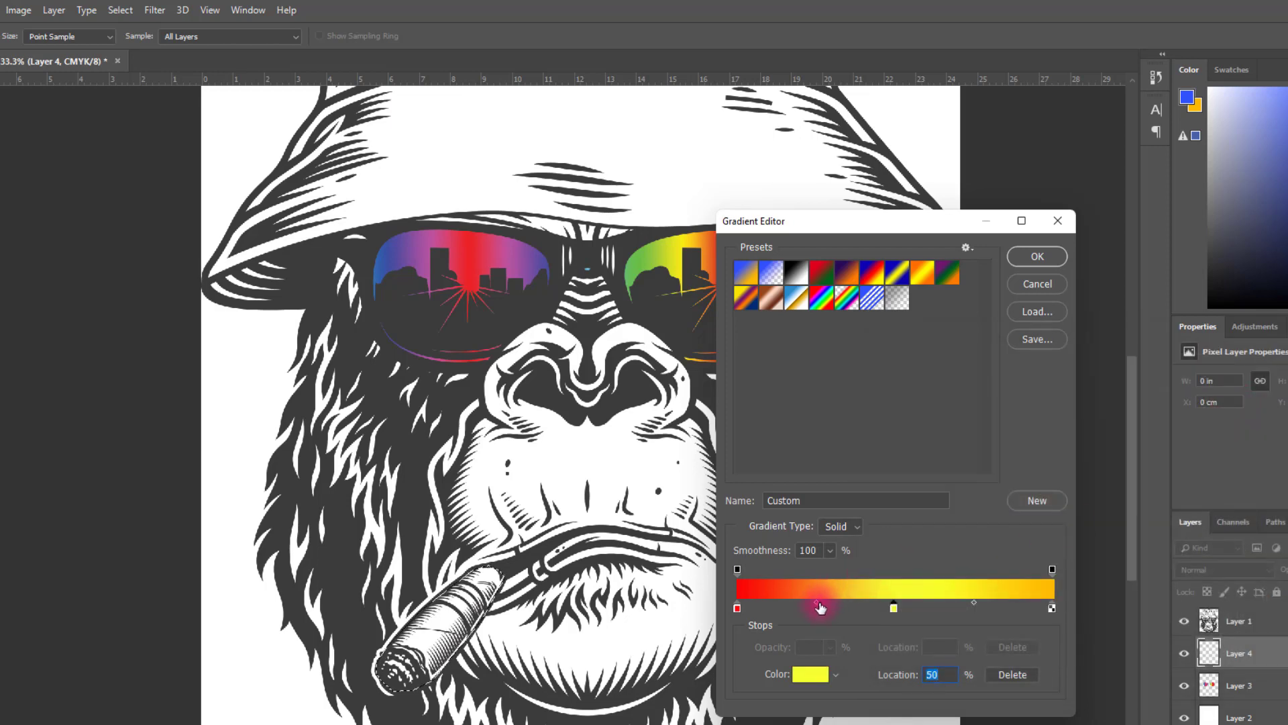
{"action": "left_click_drag", "start_coordinate": [811, 602], "coordinate": [763, 604]}
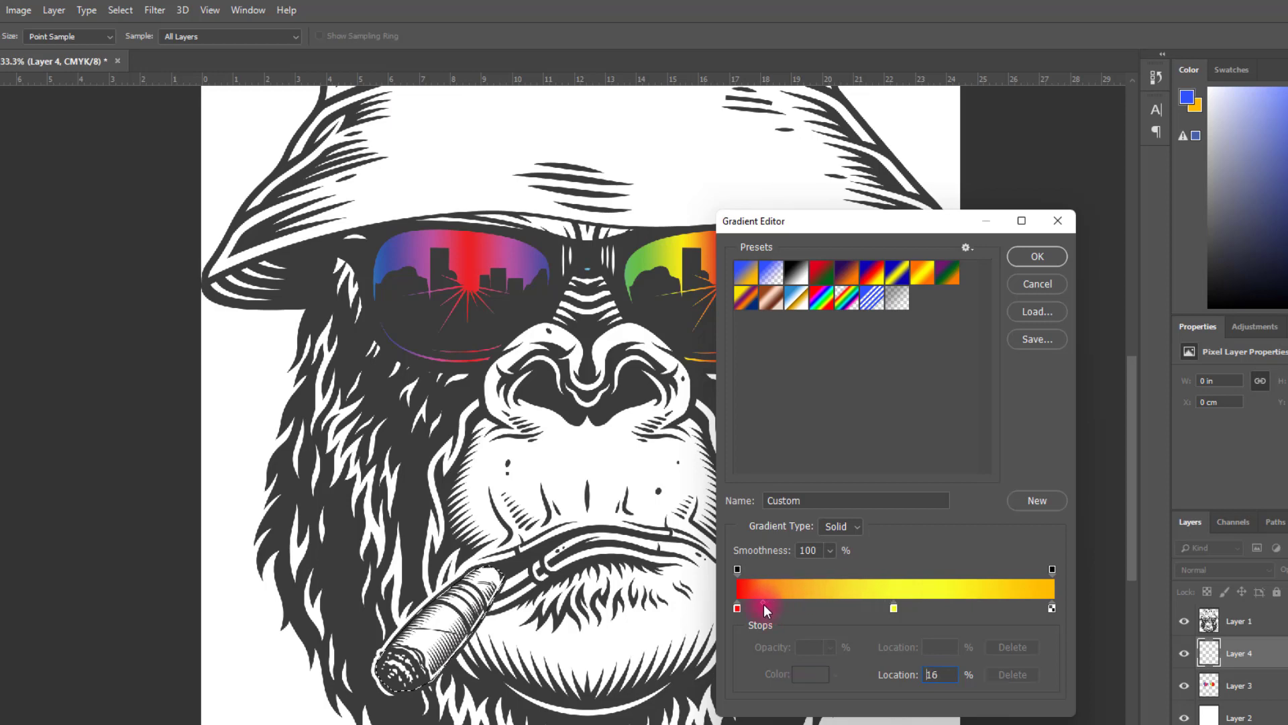
{"action": "left_click", "coordinate": [1049, 256]}
{"action": "left_click_drag", "start_coordinate": [358, 679], "coordinate": [497, 562]}
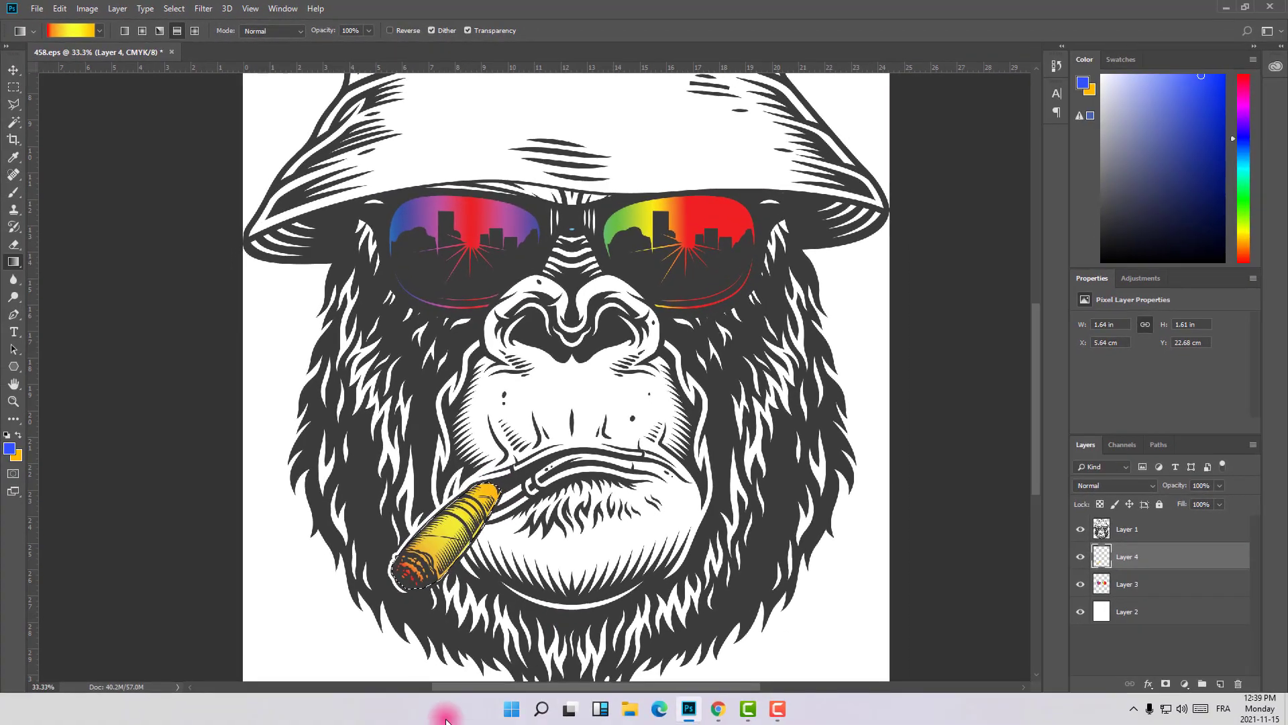
{"action": "key", "text": "ctrl+plus"}
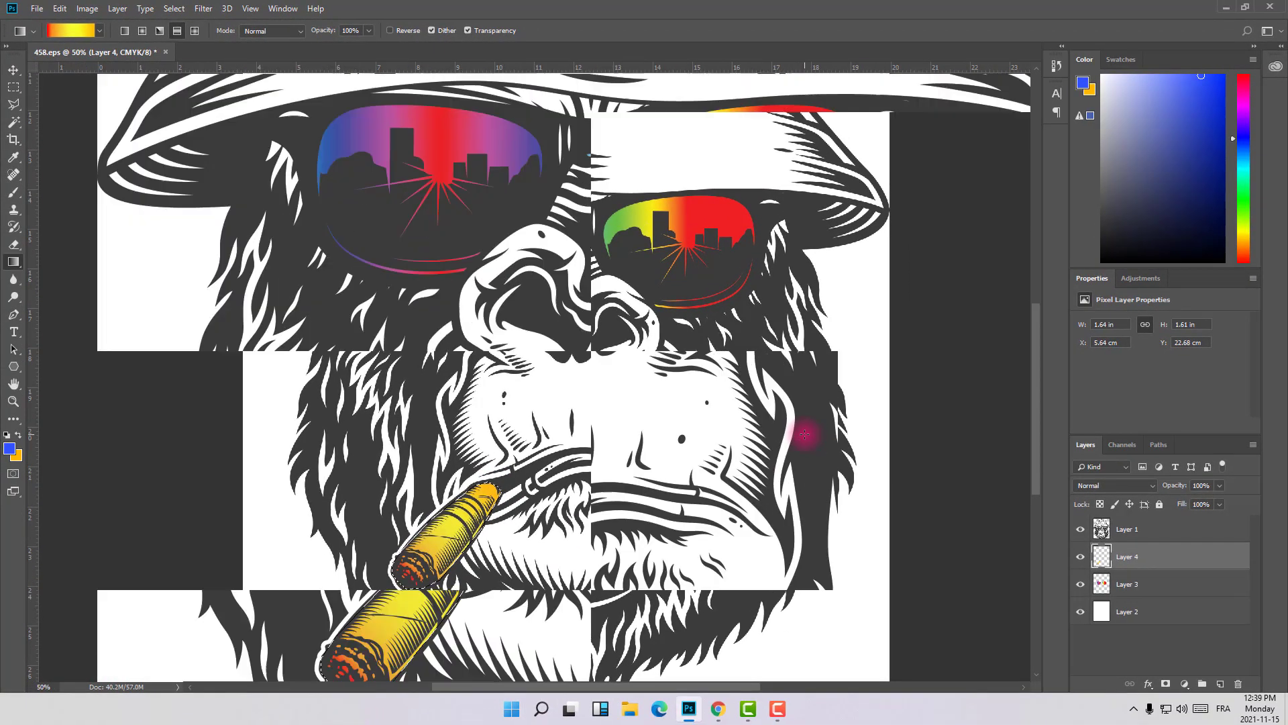
{"action": "key", "text": "ctrl+minus"}
{"action": "key", "text": "ctrl+minus"}
{"action": "key", "text": "ctrl+minus"}
{"action": "key", "text": "ctrl+minus"}
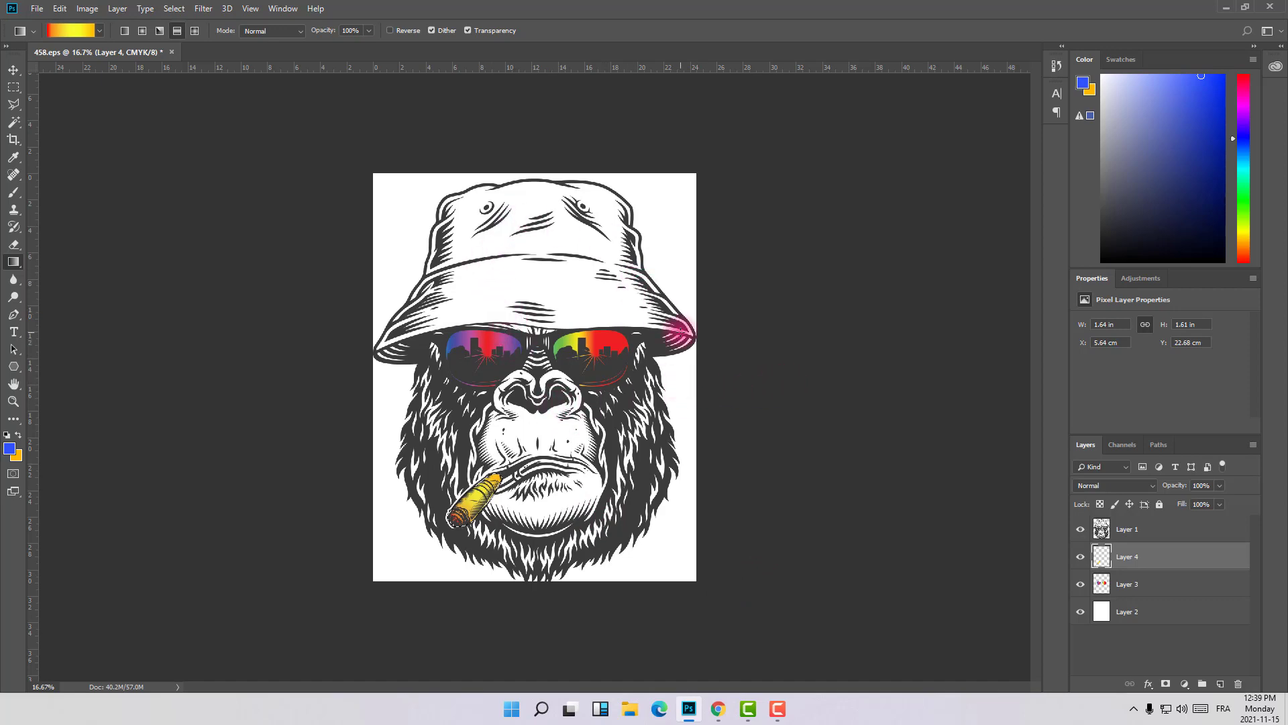
{"action": "key", "text": "ctrl+plus"}
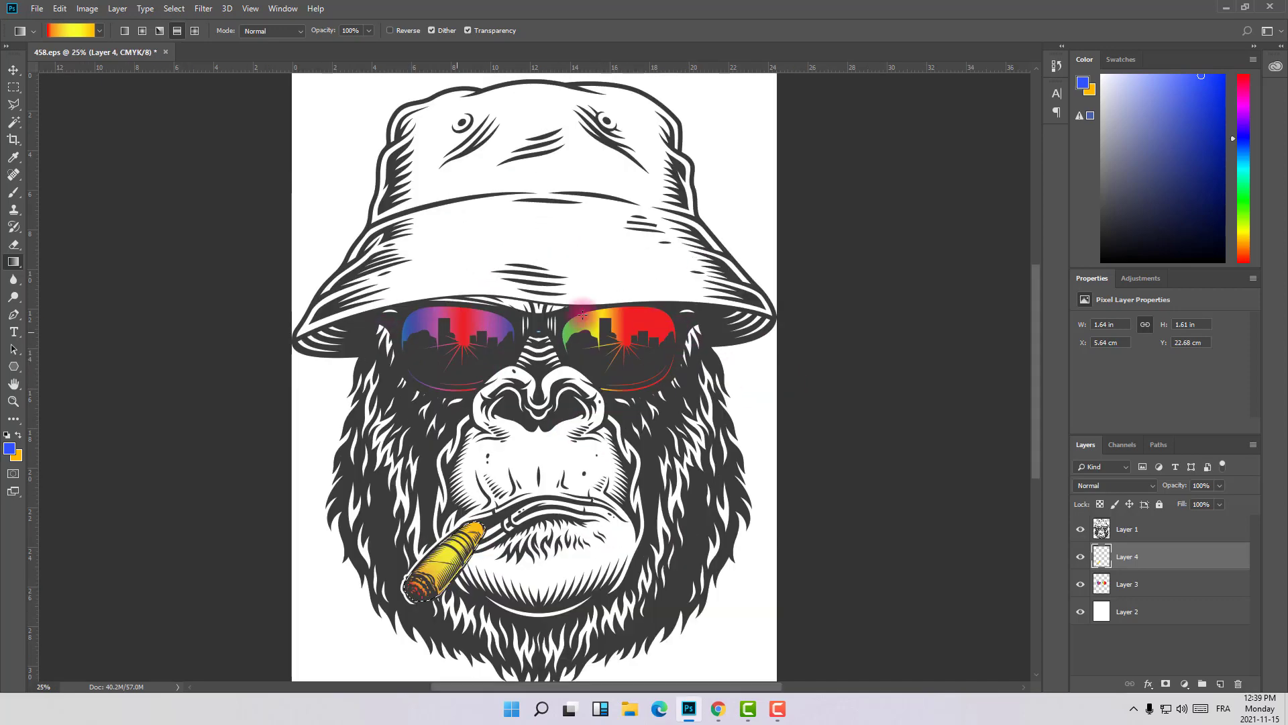
{"action": "scroll", "coordinate": [483, 387], "scroll_direction": "up", "scroll_amount": 2}
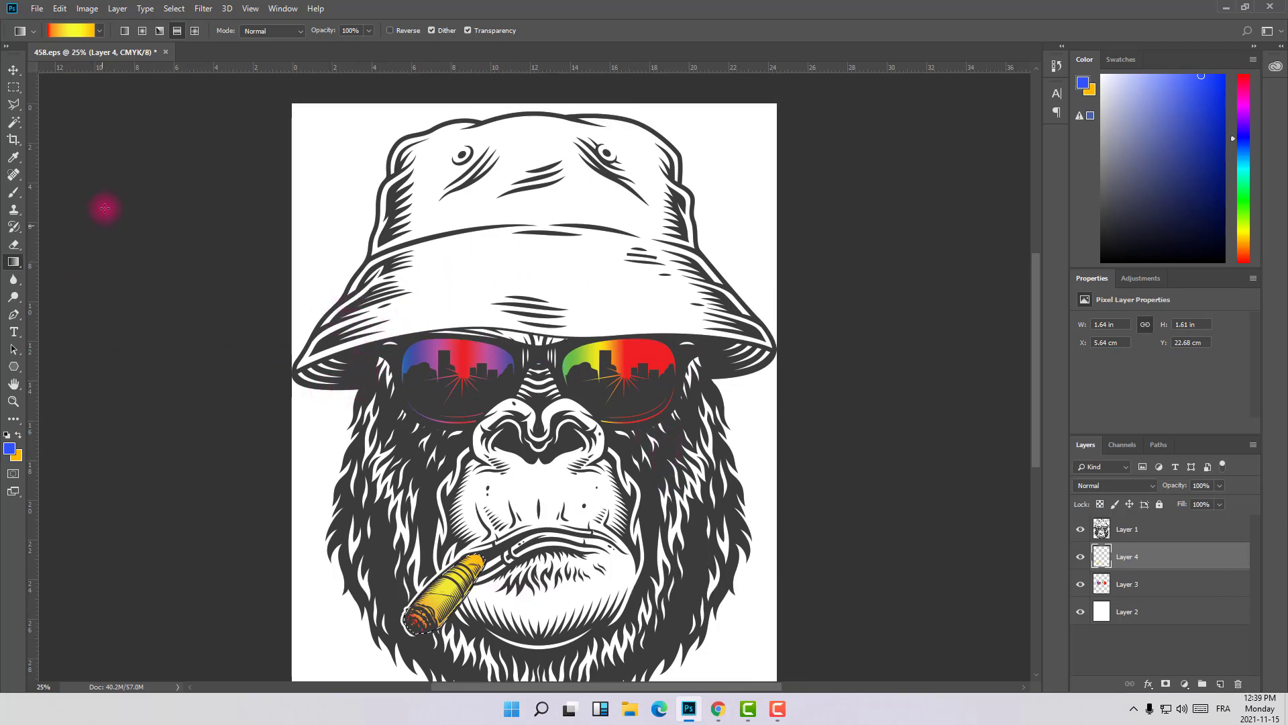
Select the whole bucket hat, including the undersides of its brim, by tracing its outline with the Polygonal Lasso tool.
{"action": "left_click", "coordinate": [10, 106]}
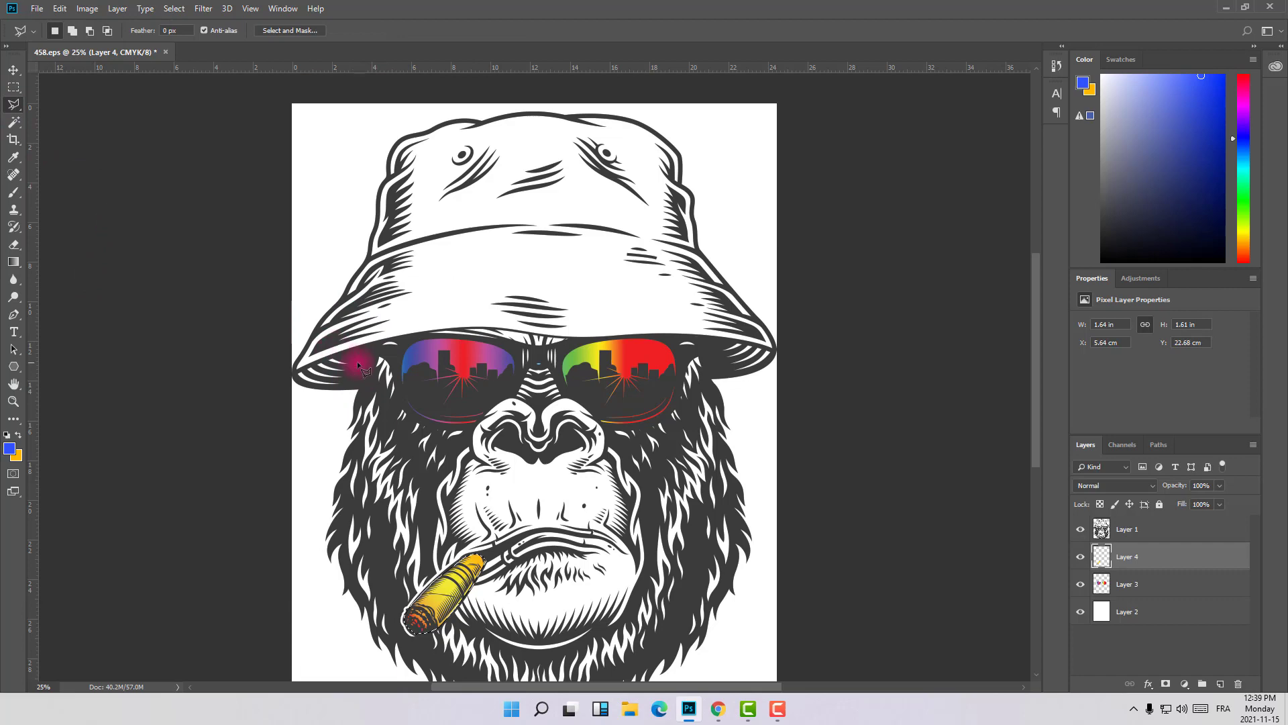
{"action": "left_click", "coordinate": [377, 349]}
{"action": "left_click", "coordinate": [357, 387]}
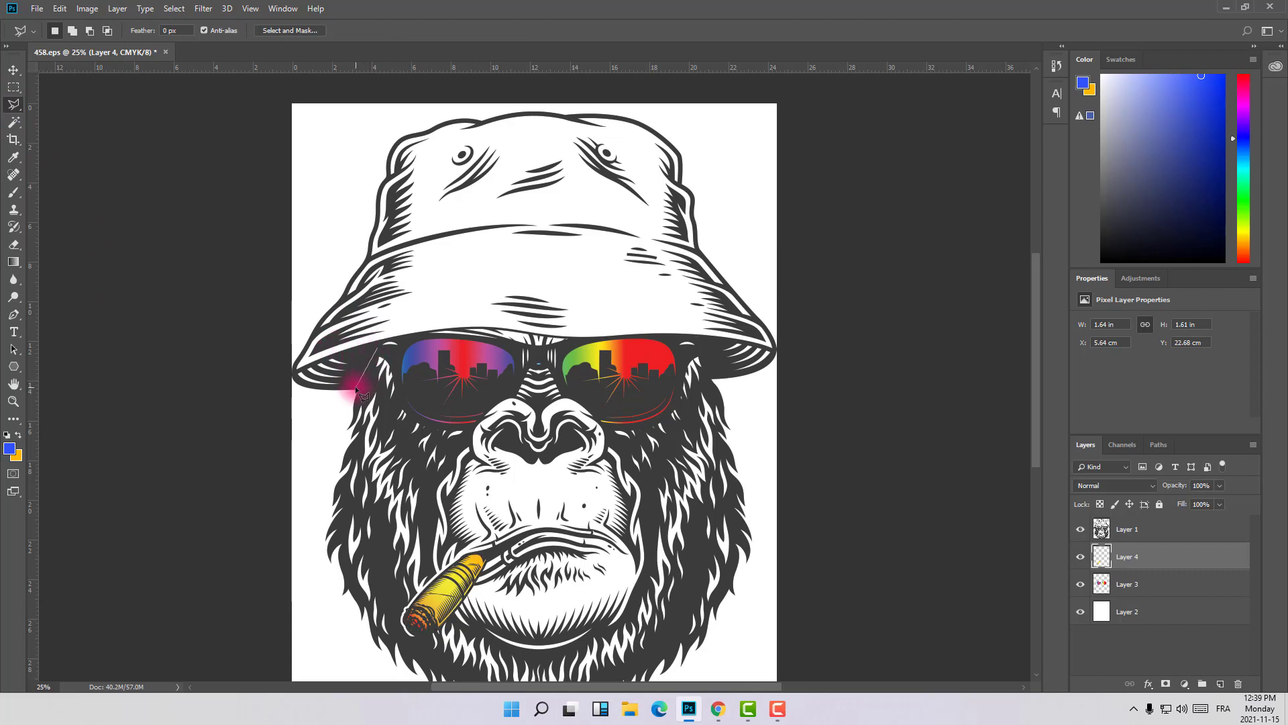
{"action": "left_click", "coordinate": [300, 455]}
{"action": "left_click", "coordinate": [366, 338]}
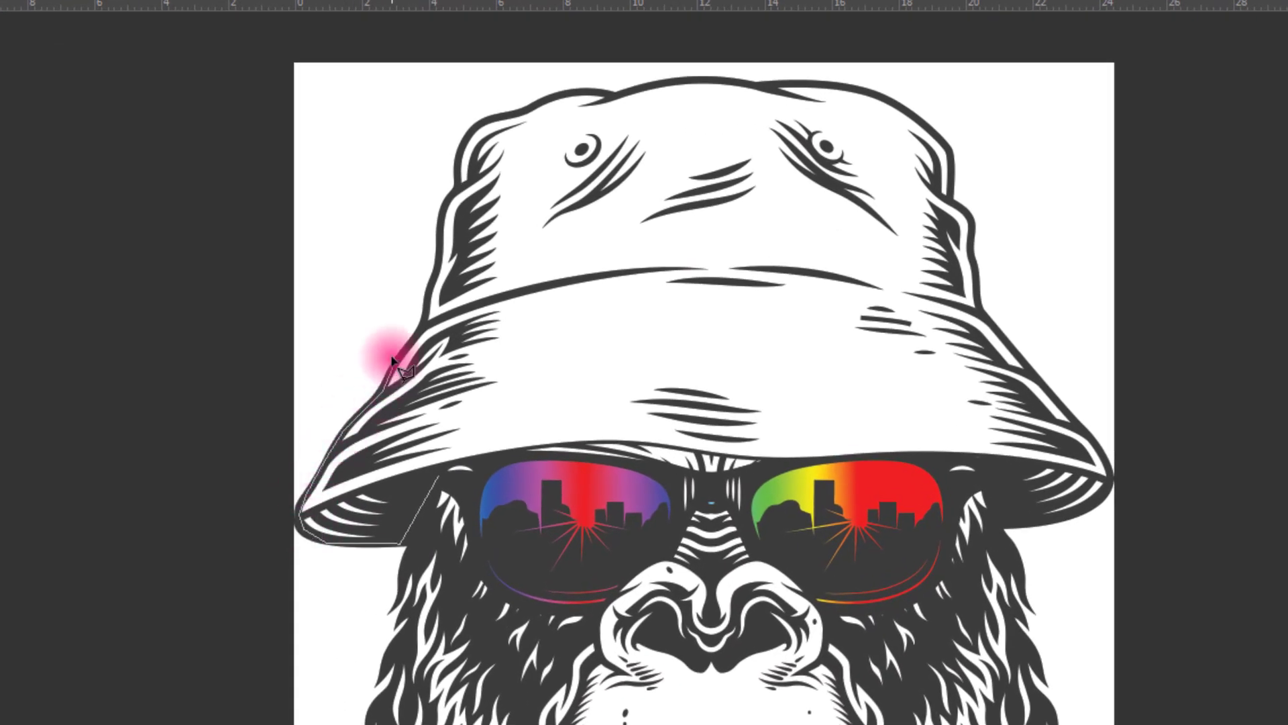
{"action": "left_click", "coordinate": [446, 244]}
{"action": "left_click", "coordinate": [459, 196]}
{"action": "left_click", "coordinate": [462, 138]}
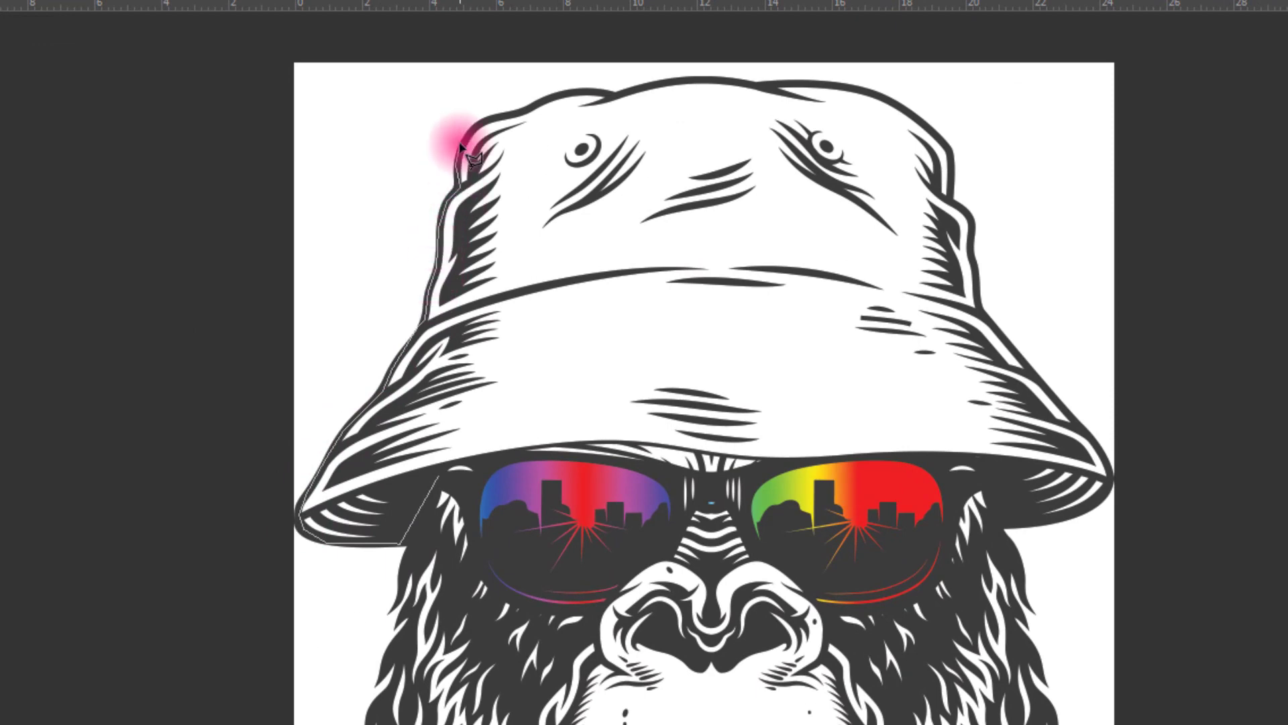
{"action": "left_click", "coordinate": [584, 94]}
{"action": "left_click", "coordinate": [617, 90]}
{"action": "left_click", "coordinate": [691, 81]}
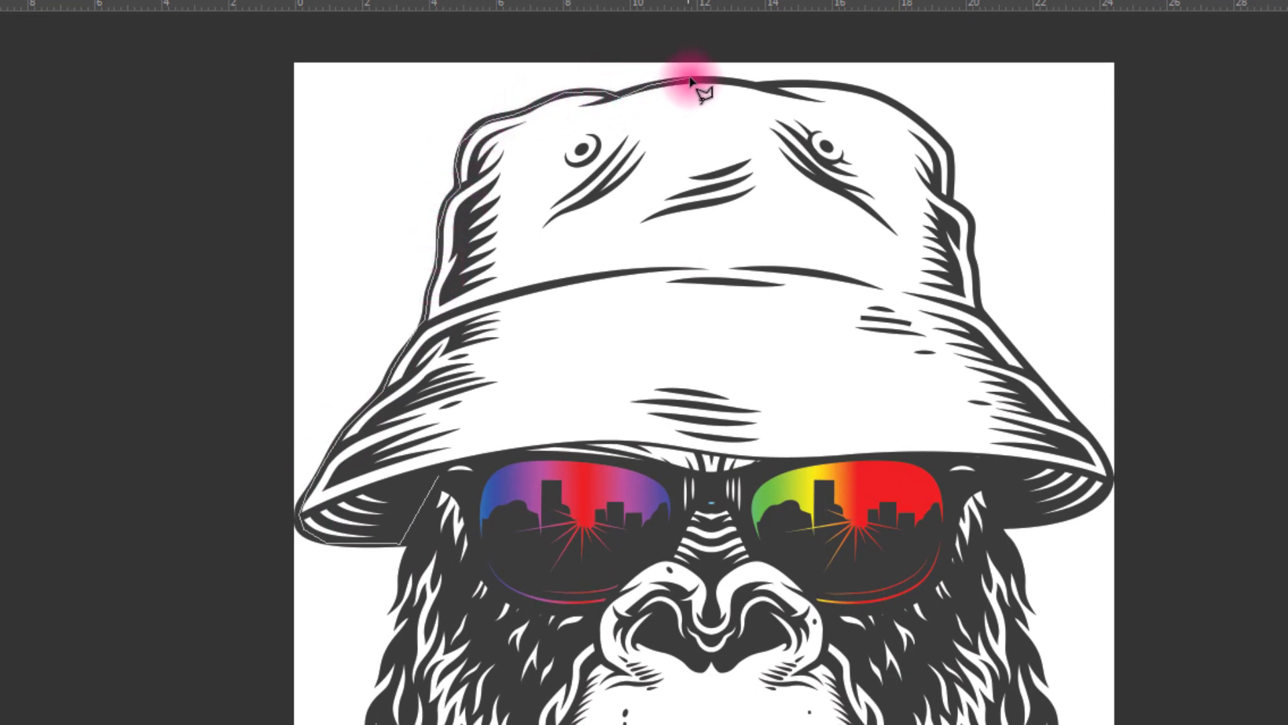
{"action": "left_click", "coordinate": [768, 84]}
{"action": "left_click", "coordinate": [842, 86]}
{"action": "left_click", "coordinate": [920, 110]}
{"action": "left_click", "coordinate": [950, 186]}
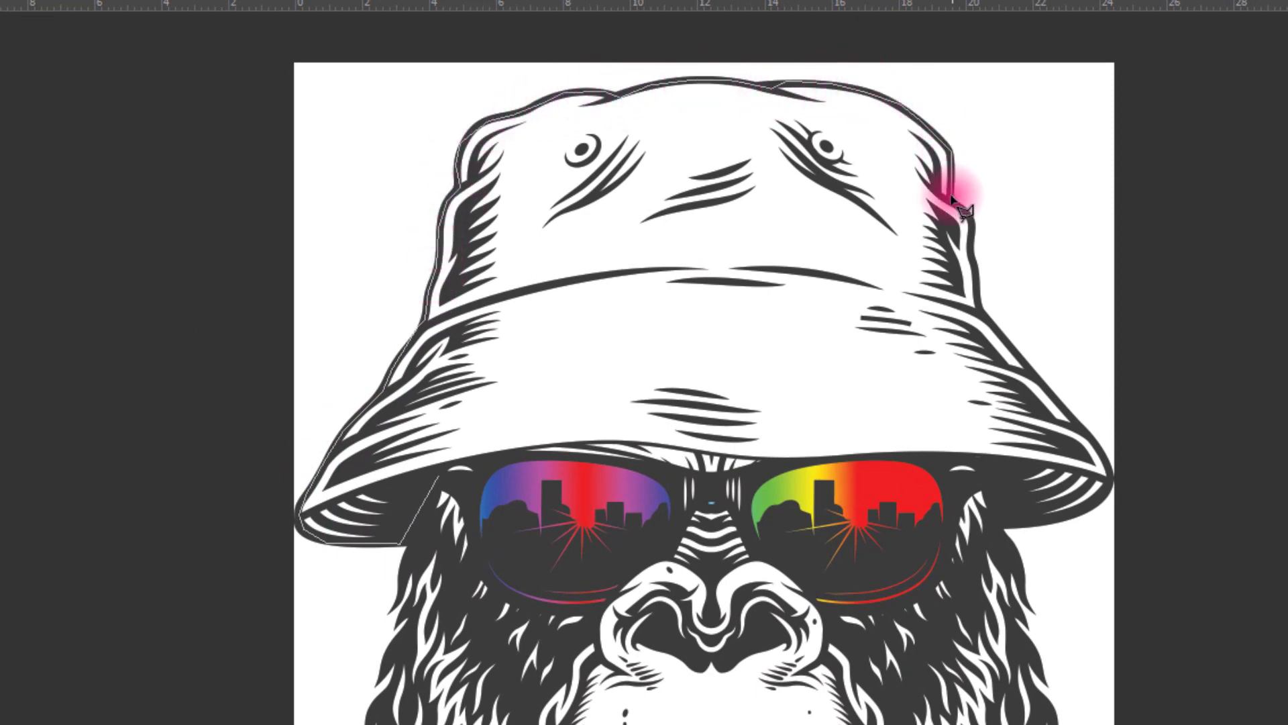
{"action": "left_click", "coordinate": [968, 218]}
{"action": "left_click", "coordinate": [979, 299]}
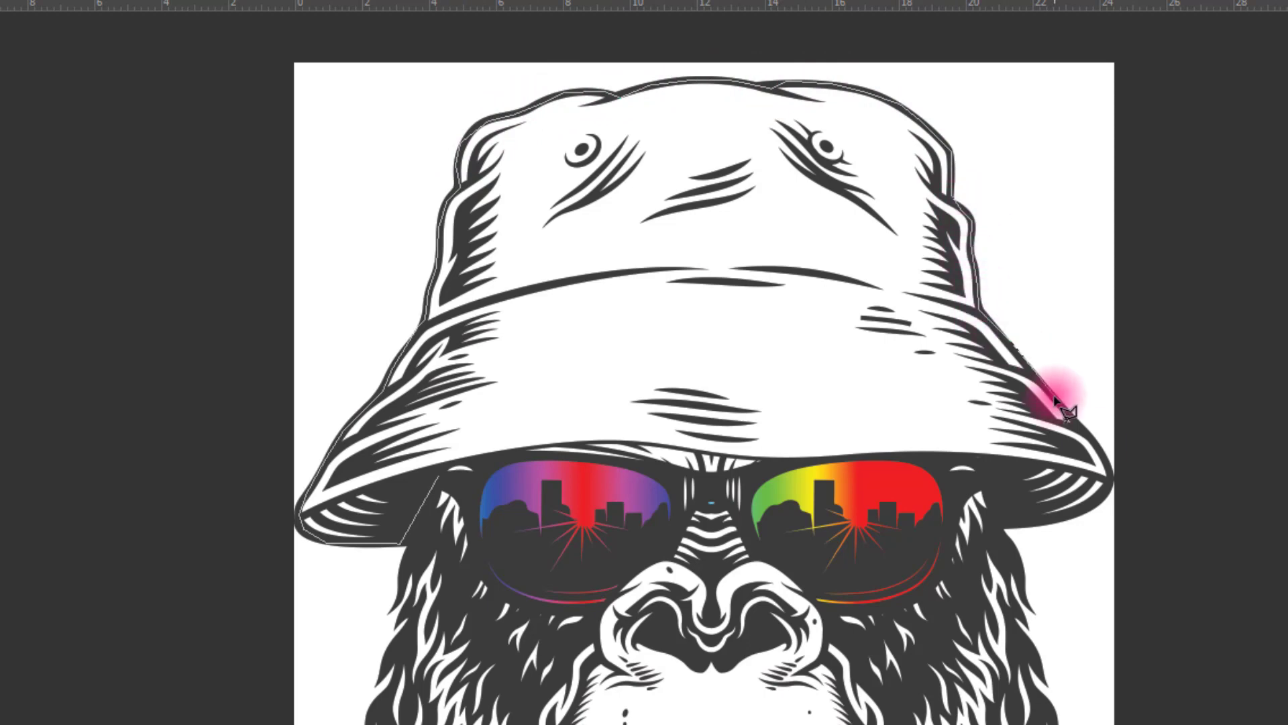
{"action": "left_click", "coordinate": [1108, 474]}
{"action": "left_click", "coordinate": [1102, 512]}
{"action": "left_click", "coordinate": [1003, 525]}
{"action": "left_click", "coordinate": [982, 462]}
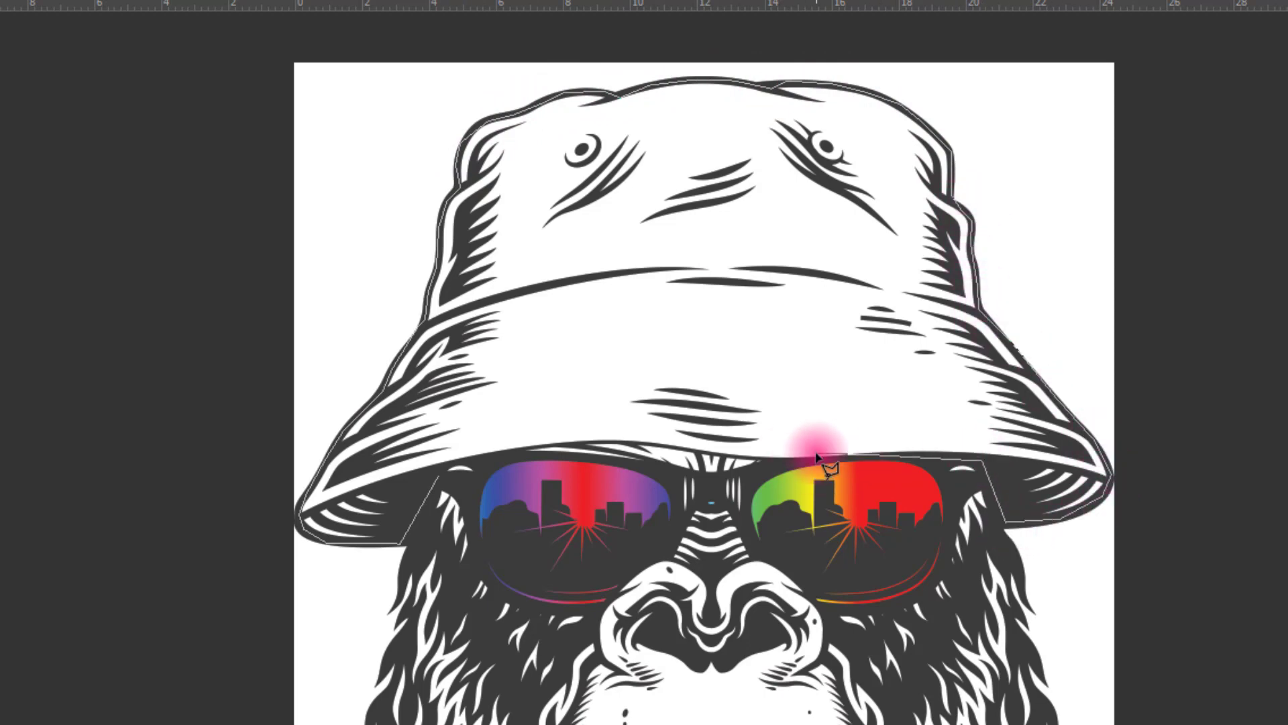
{"action": "scroll", "coordinate": [815, 447], "scroll_direction": "up", "scroll_amount": 1}
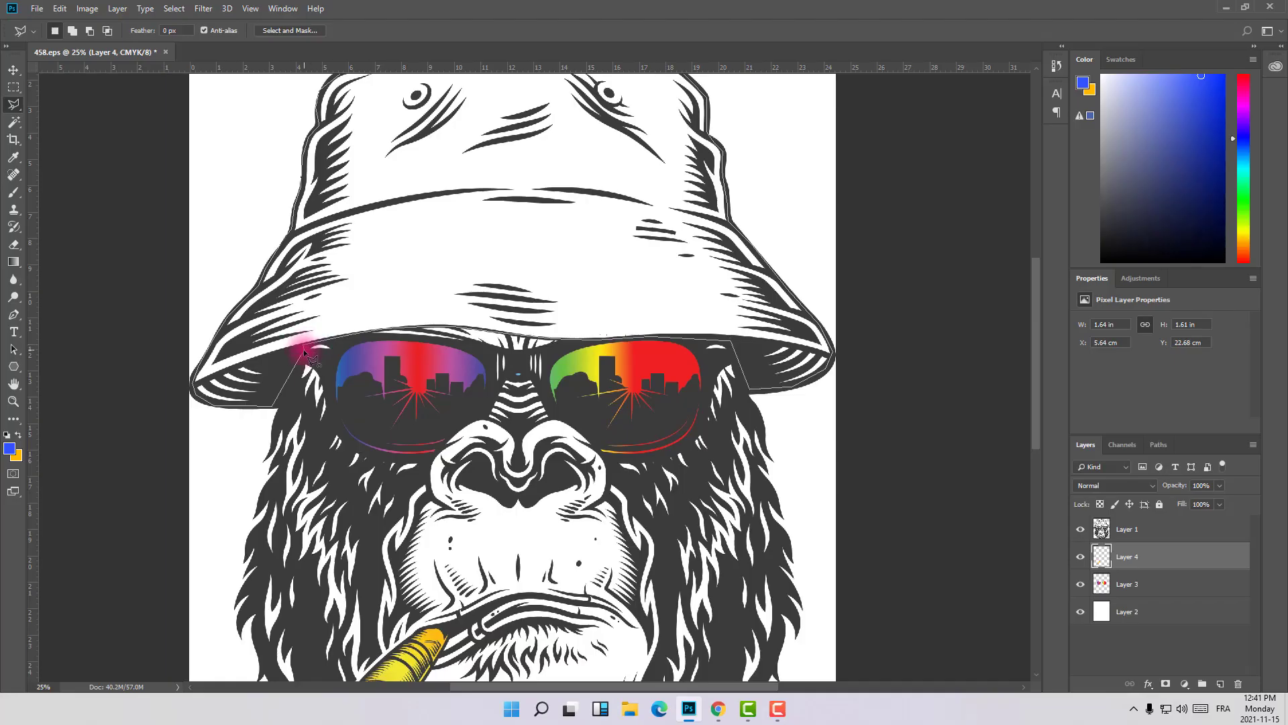
{"action": "left_click", "coordinate": [303, 351]}
{"action": "scroll", "coordinate": [776, 374], "scroll_direction": "down", "scroll_amount": 1}
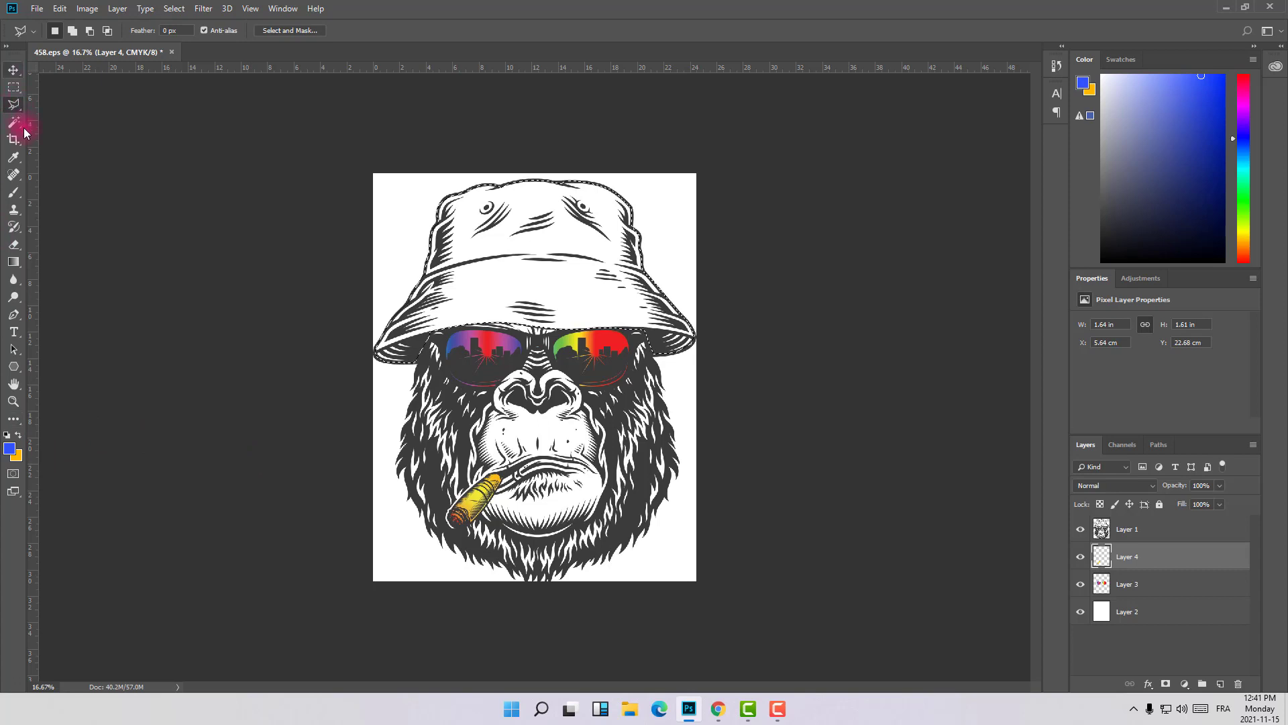
Open the current red-to-yellow gradient for editing with the Gradient tool and set its starting colour stop to green (00ff12).
{"action": "left_click", "coordinate": [16, 264]}
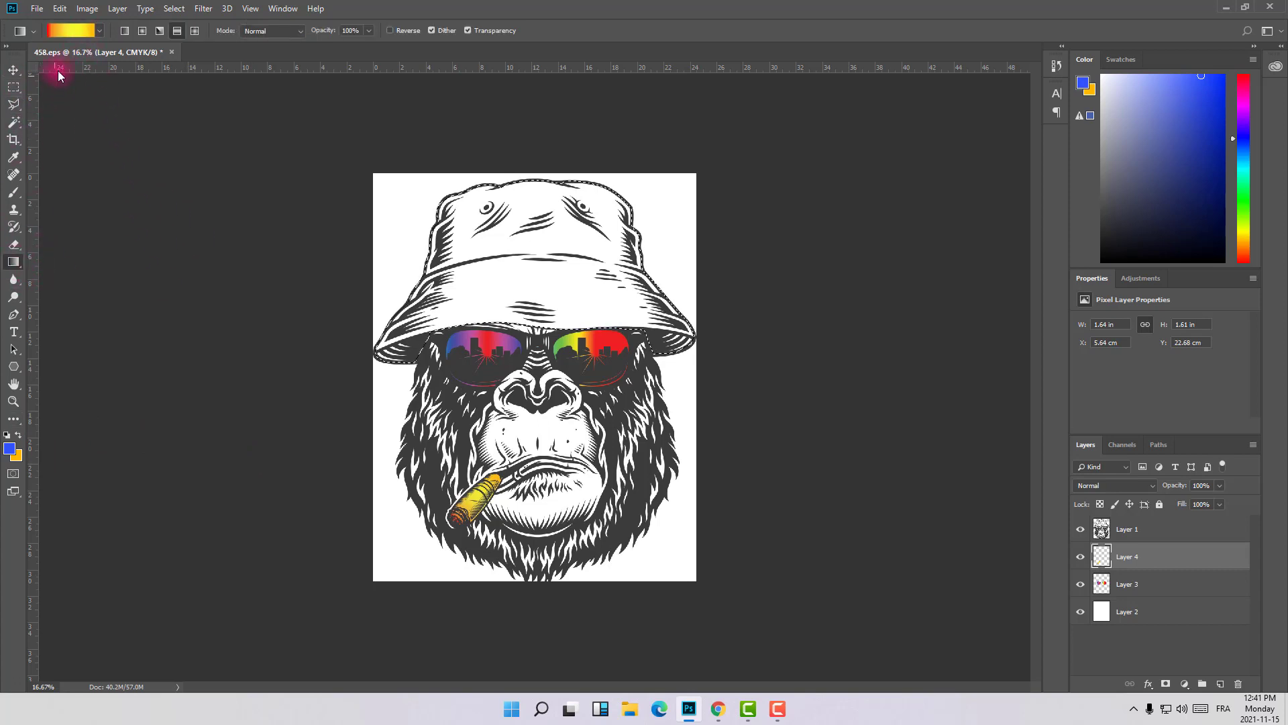
{"action": "left_click", "coordinate": [84, 32]}
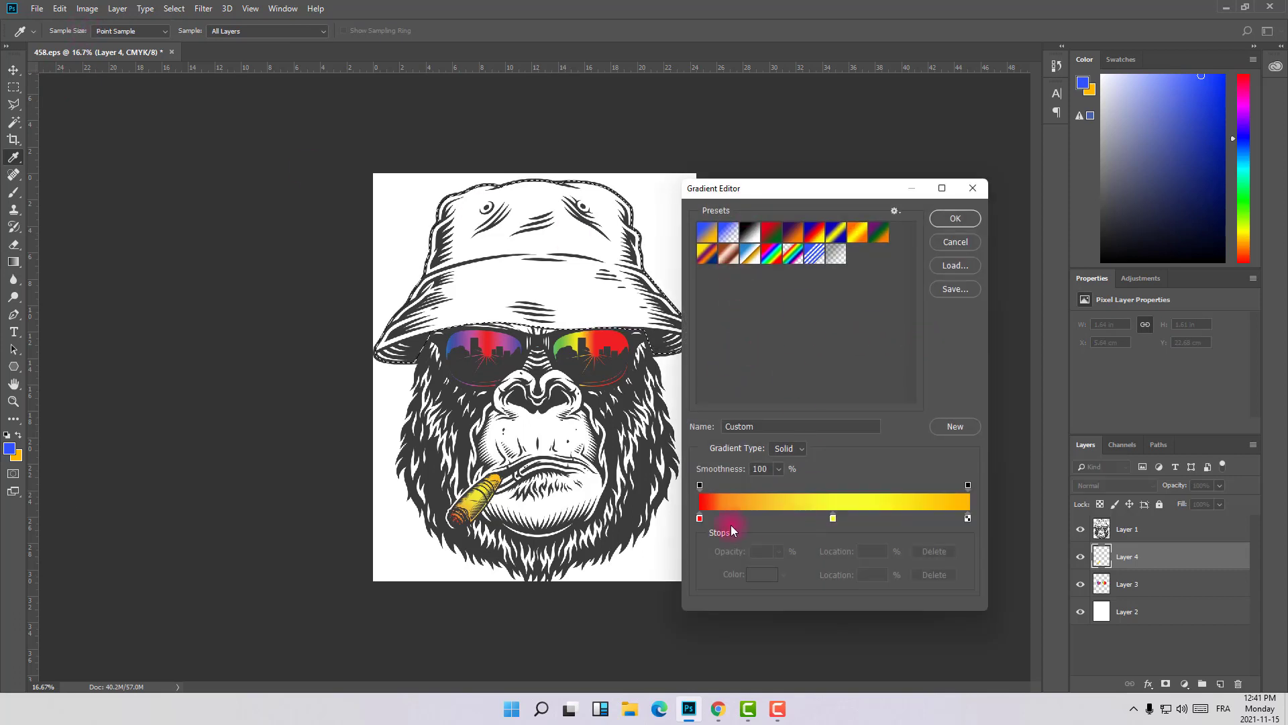
{"action": "double_click", "coordinate": [700, 519]}
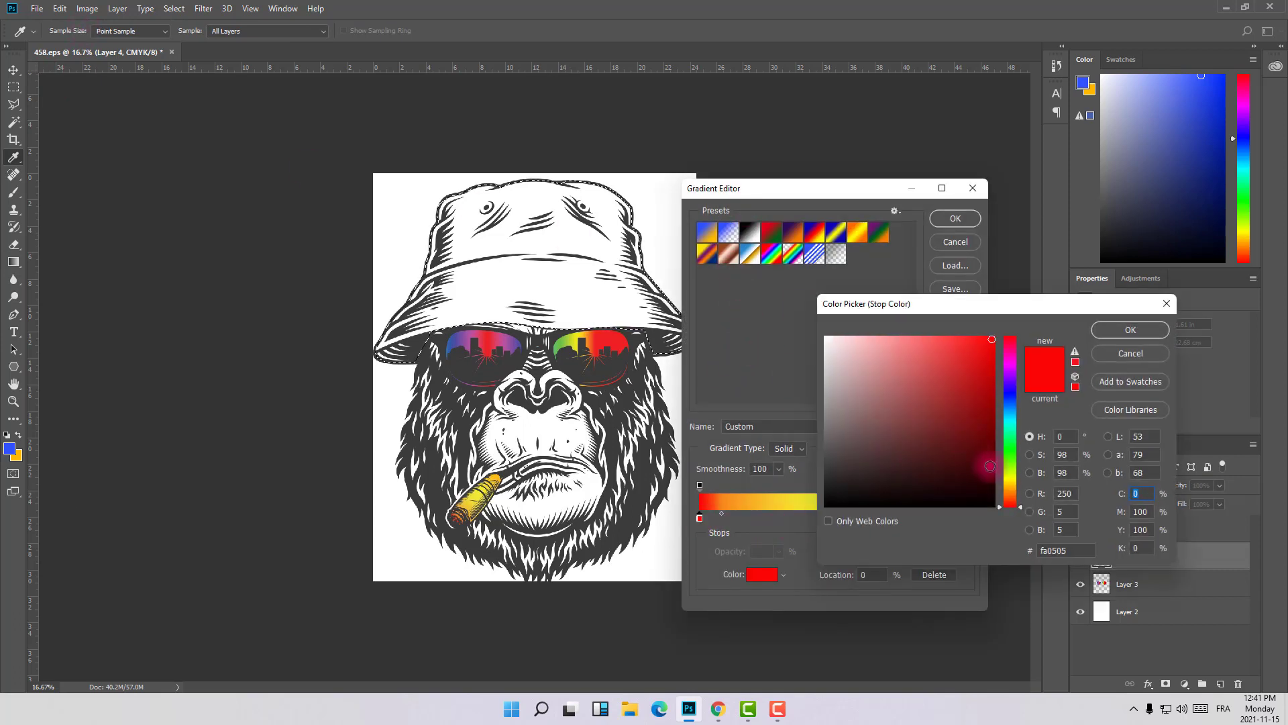
{"action": "left_click", "coordinate": [1012, 437]}
{"action": "left_click_drag", "start_coordinate": [1015, 439], "coordinate": [1015, 448]}
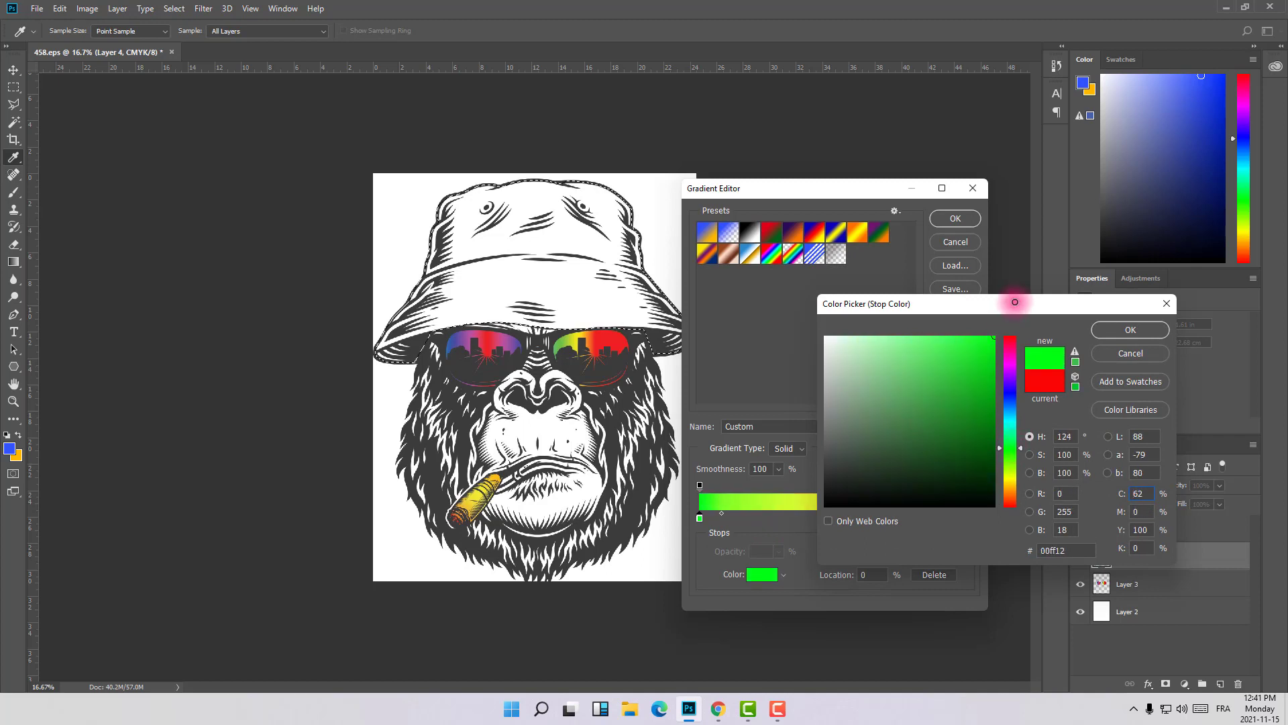
{"action": "left_click", "coordinate": [1132, 329]}
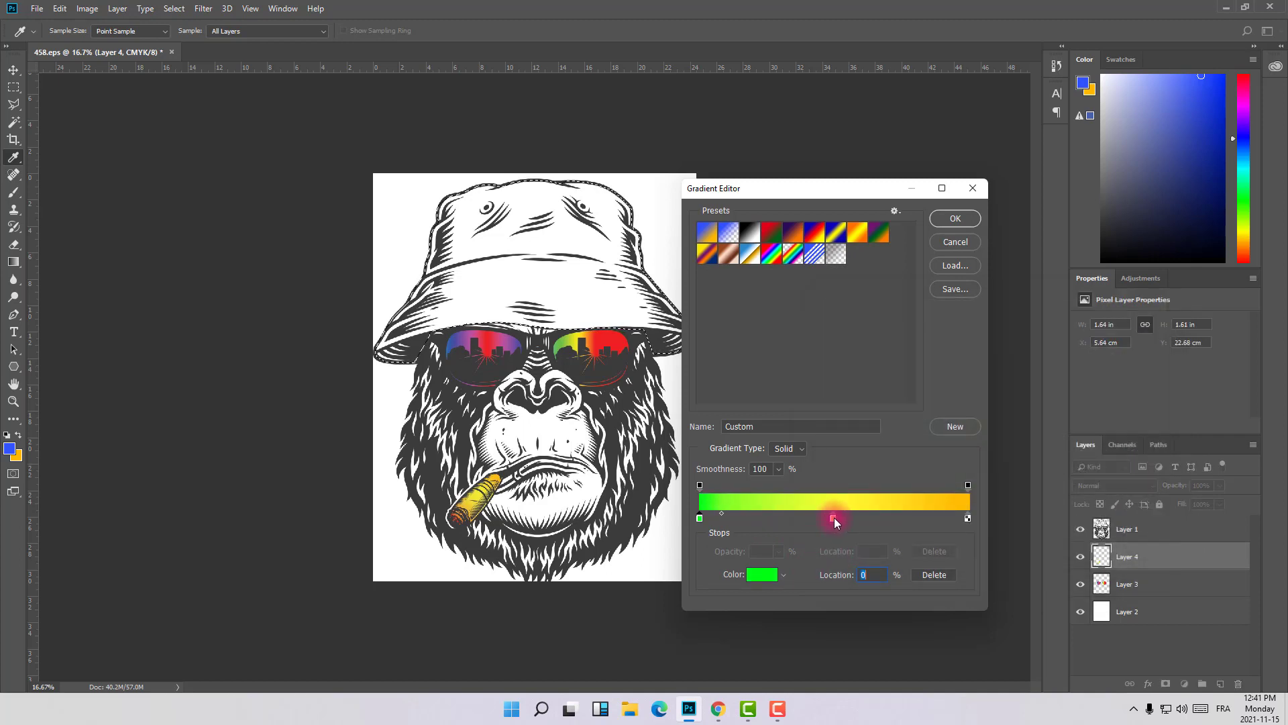
Set the gradient's middle colour stop at location 50% to light green (9aef8d).
{"action": "double_click", "coordinate": [833, 519]}
{"action": "left_click_drag", "start_coordinate": [1012, 414], "coordinate": [1012, 454]}
{"action": "left_click_drag", "start_coordinate": [954, 385], "coordinate": [896, 347]}
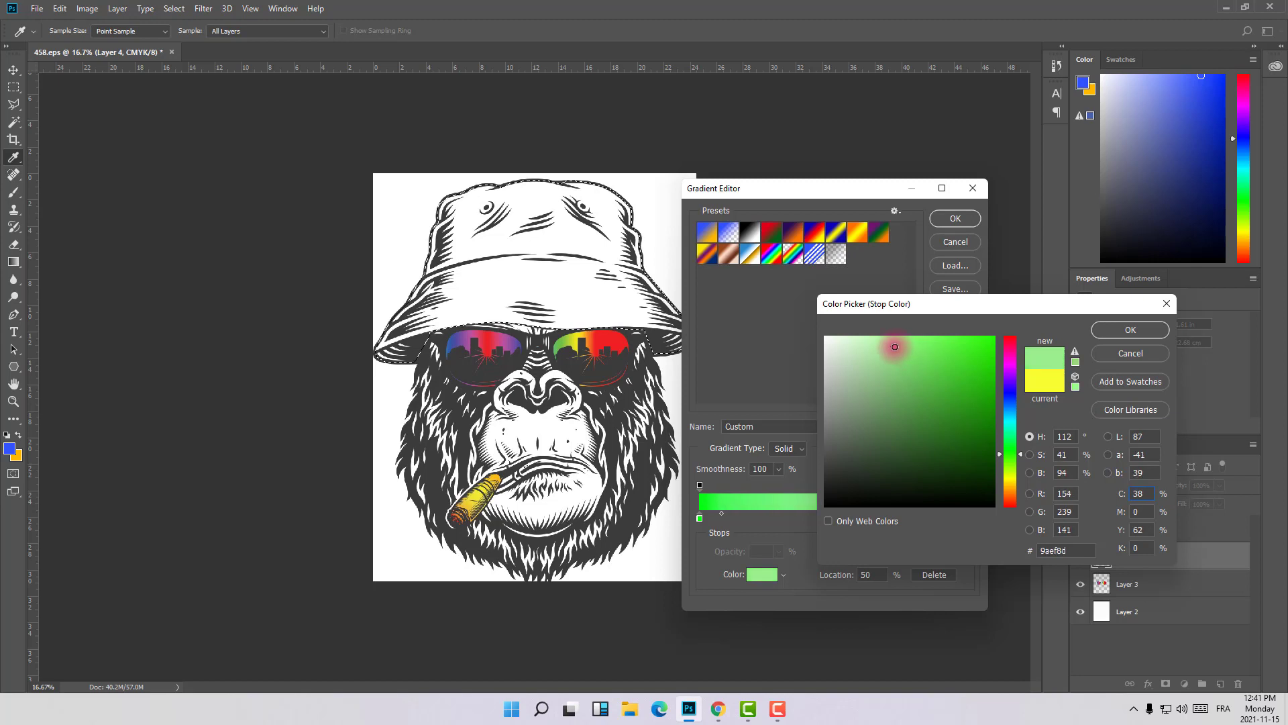
{"action": "left_click", "coordinate": [1131, 330]}
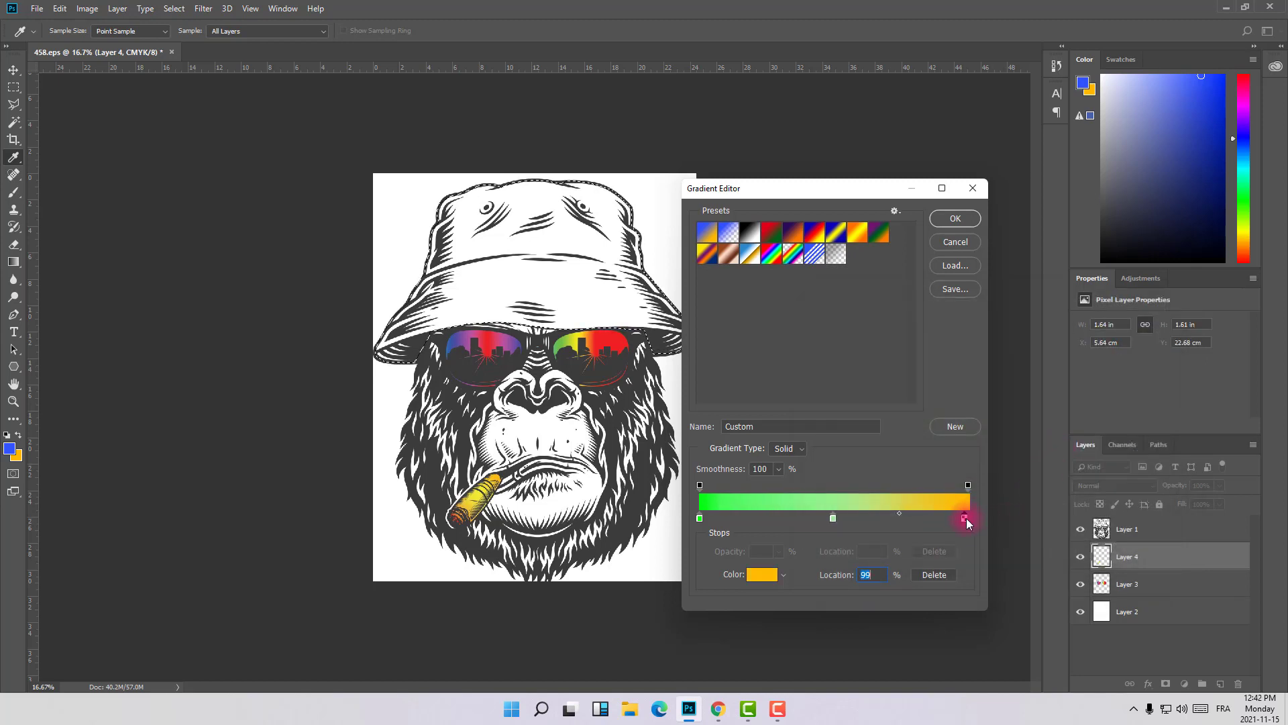
Set the gradient's end stop at location 99% to white, and fill the hat selection with the reflected gradient from brim to crown.
{"action": "left_click", "coordinate": [965, 520]}
{"action": "double_click", "coordinate": [965, 518]}
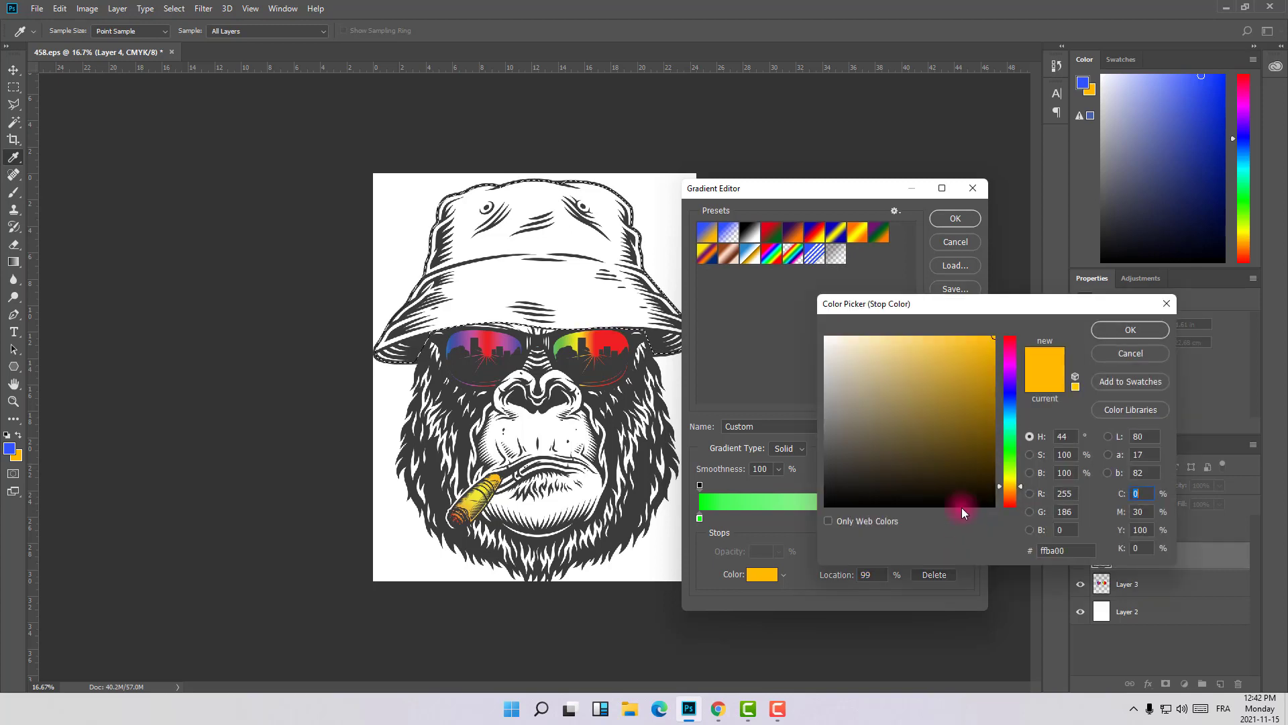
{"action": "left_click_drag", "start_coordinate": [961, 508], "coordinate": [778, 336]}
{"action": "left_click", "coordinate": [1126, 332]}
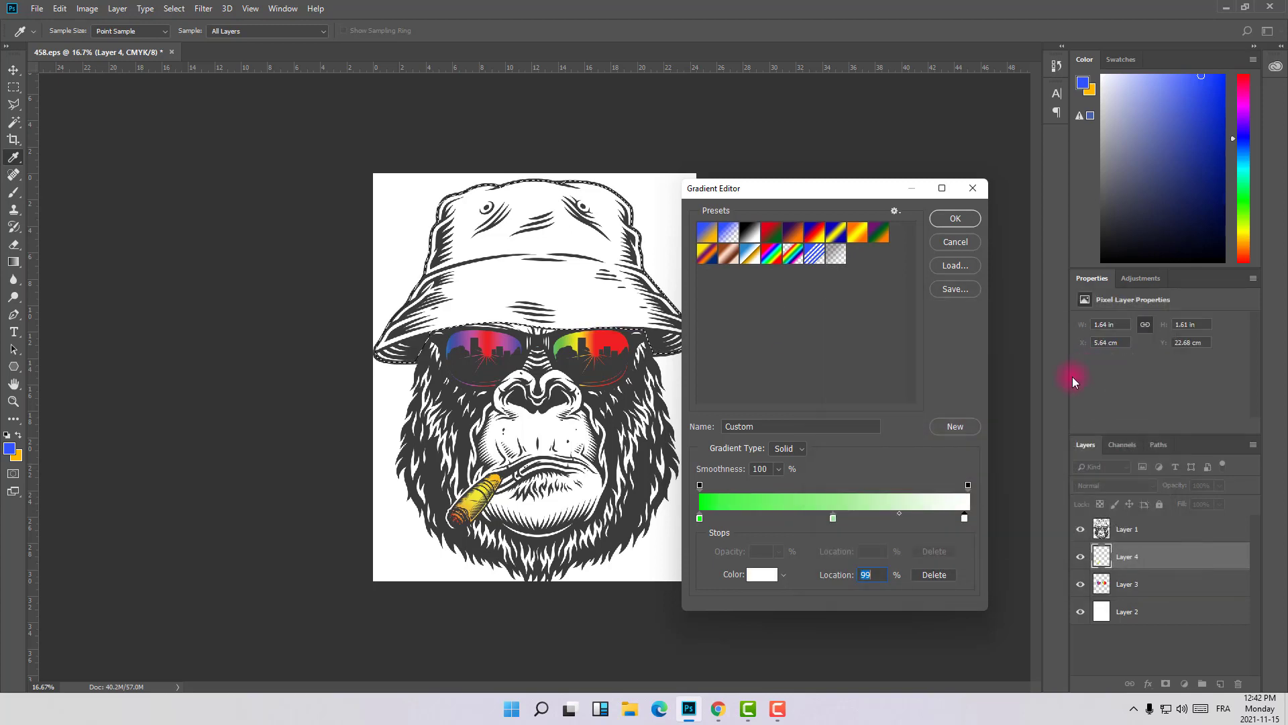
{"action": "left_click", "coordinate": [955, 218]}
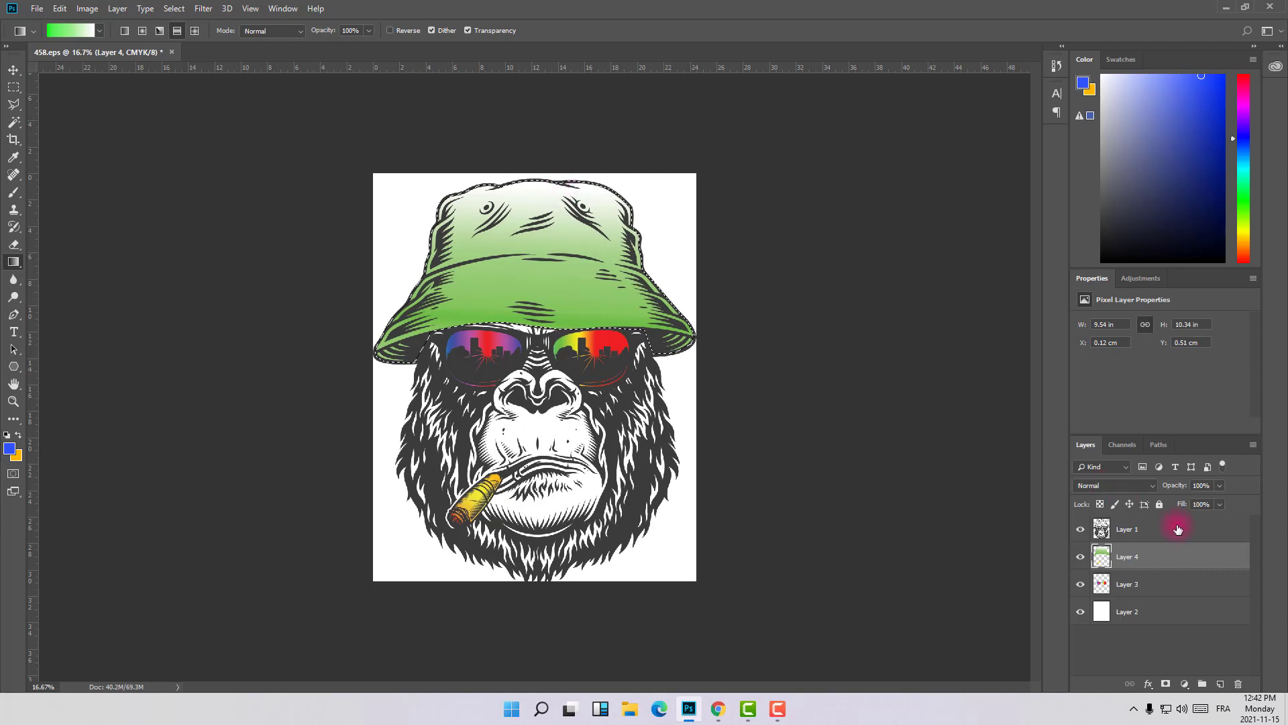
Undo the hat's reflected fill, try the diamond and radial gradient styles on it, and undo the last trial fill.
{"action": "left_click", "coordinate": [1101, 558]}
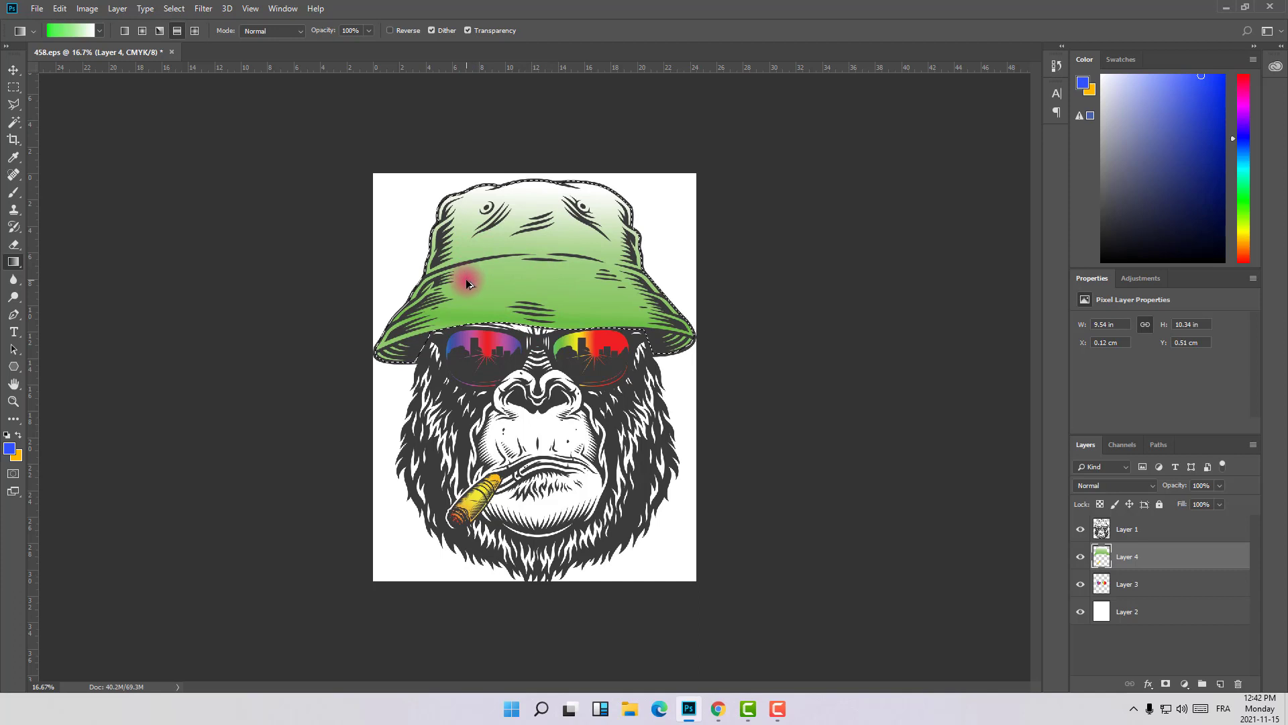
{"action": "key", "text": "ctrl+z"}
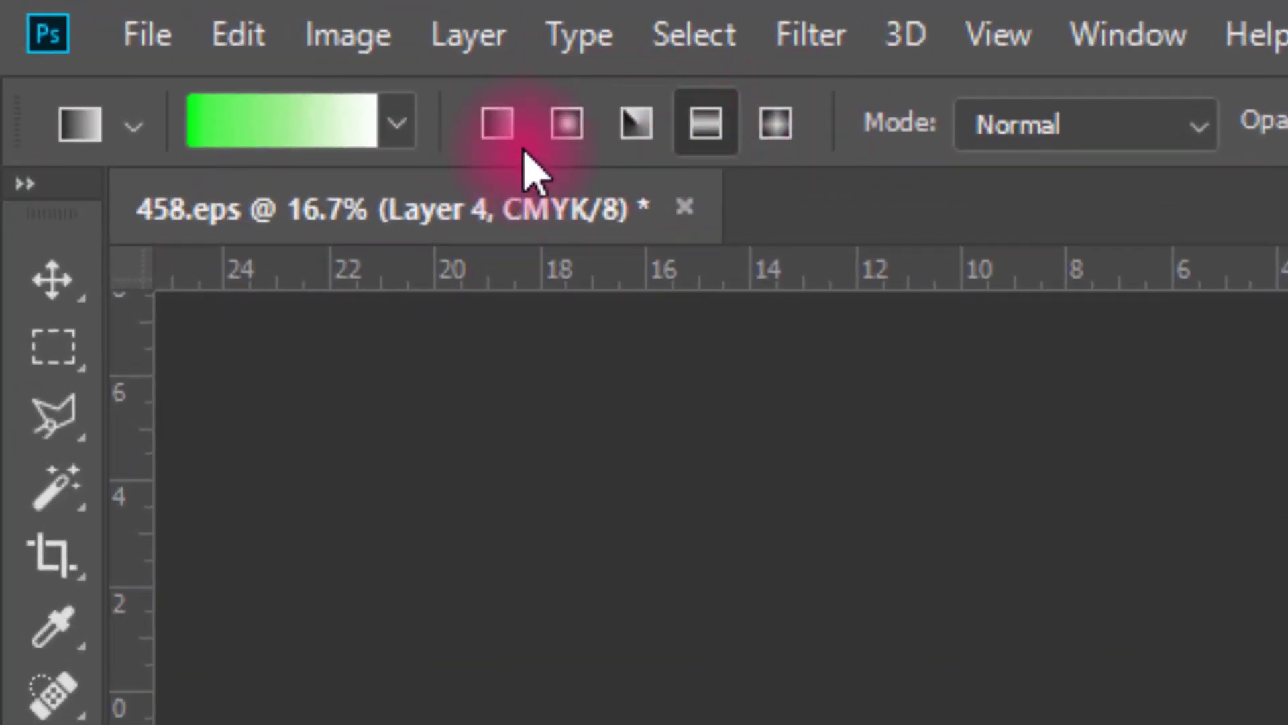
{"action": "left_click", "coordinate": [777, 134]}
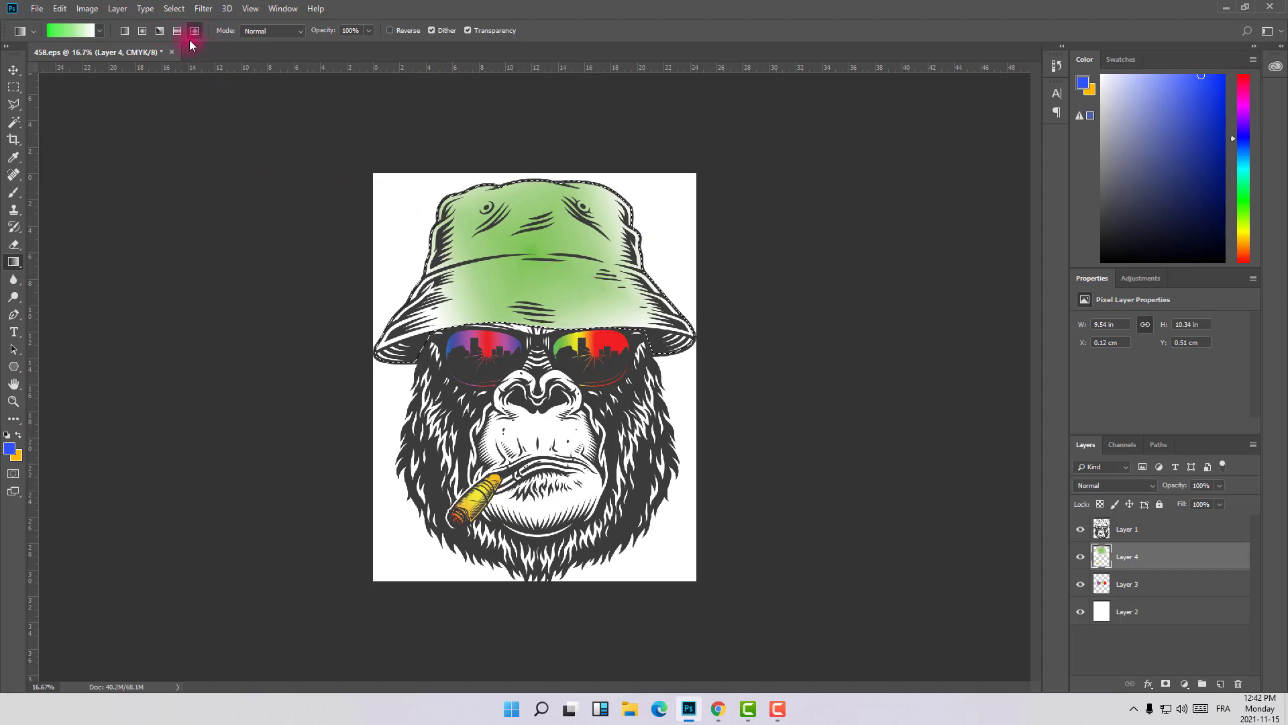
{"action": "left_click", "coordinate": [141, 35]}
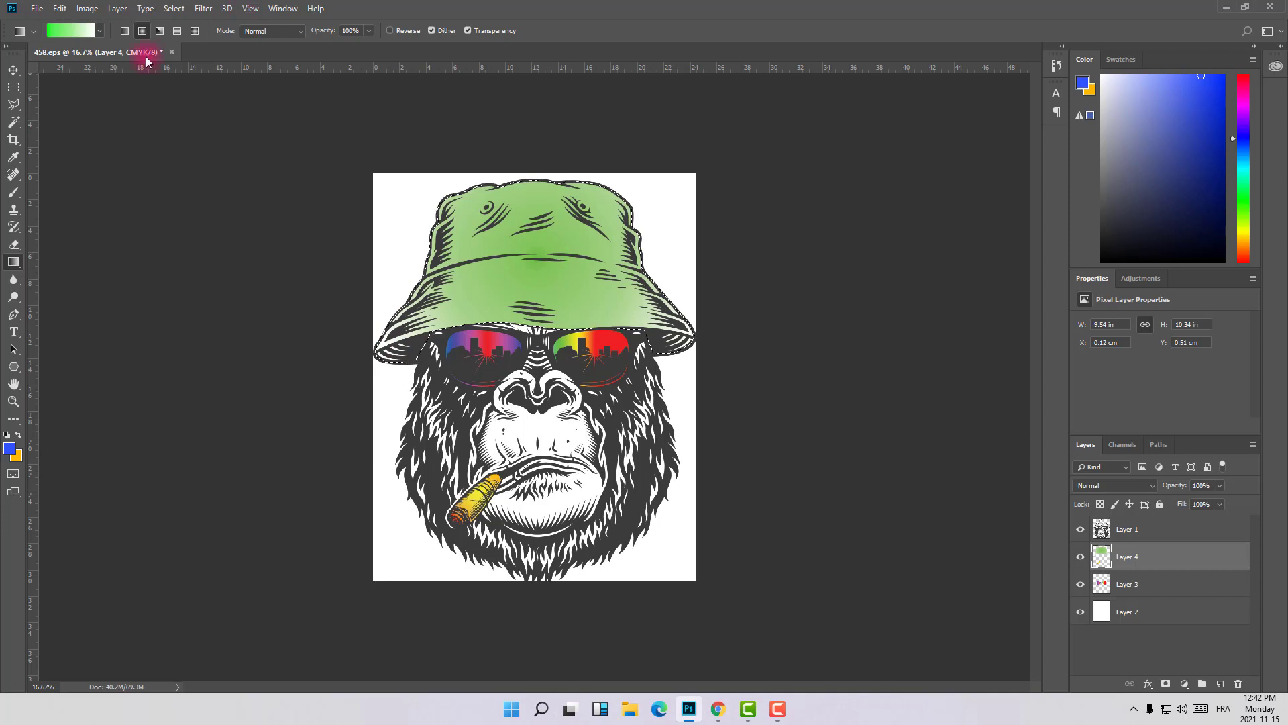
{"action": "left_click", "coordinate": [409, 122]}
{"action": "key", "text": "ctrl+z"}
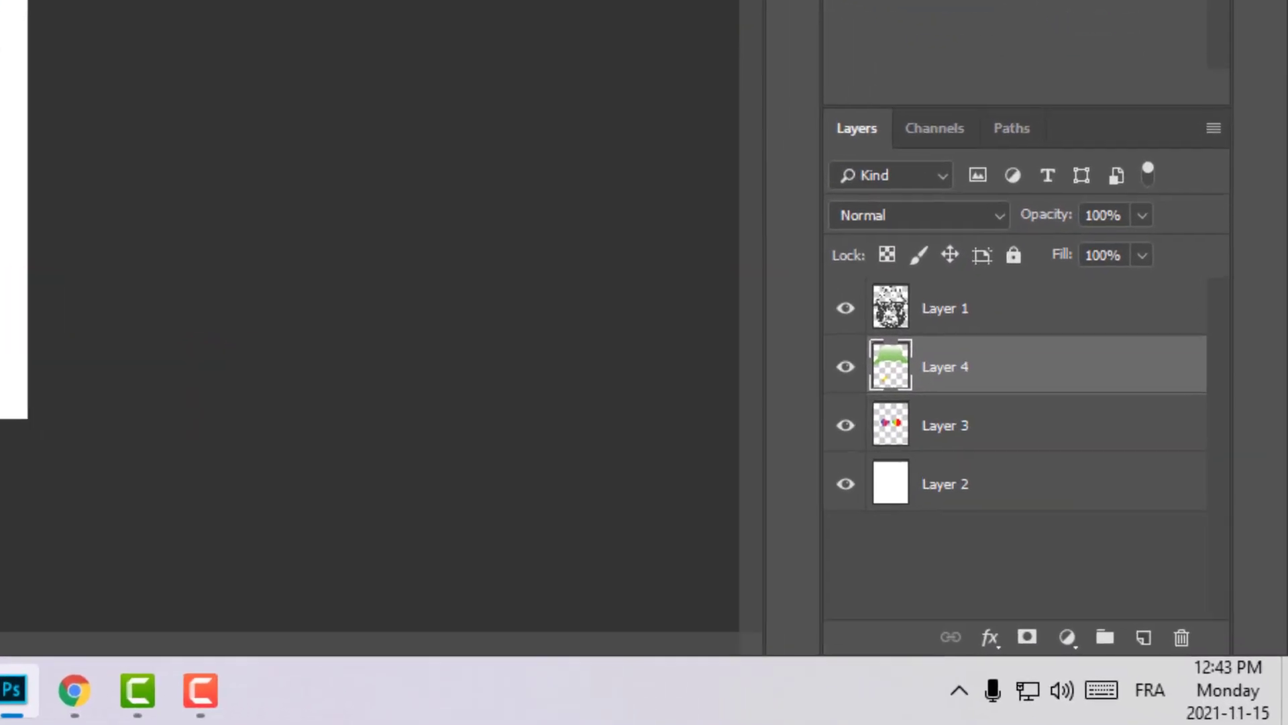
Add a new empty layer and place it between Layer 3 and the white Layer 2.
{"action": "left_click", "coordinate": [981, 573]}
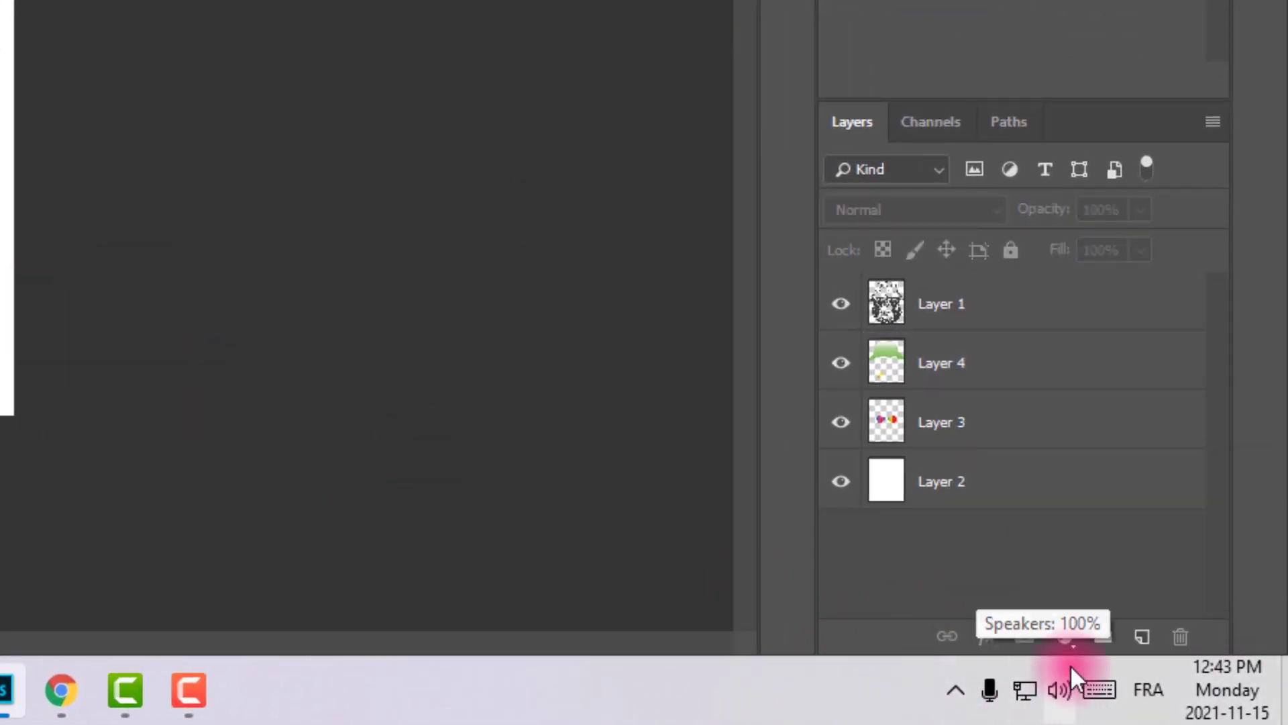
{"action": "left_click", "coordinate": [1142, 636]}
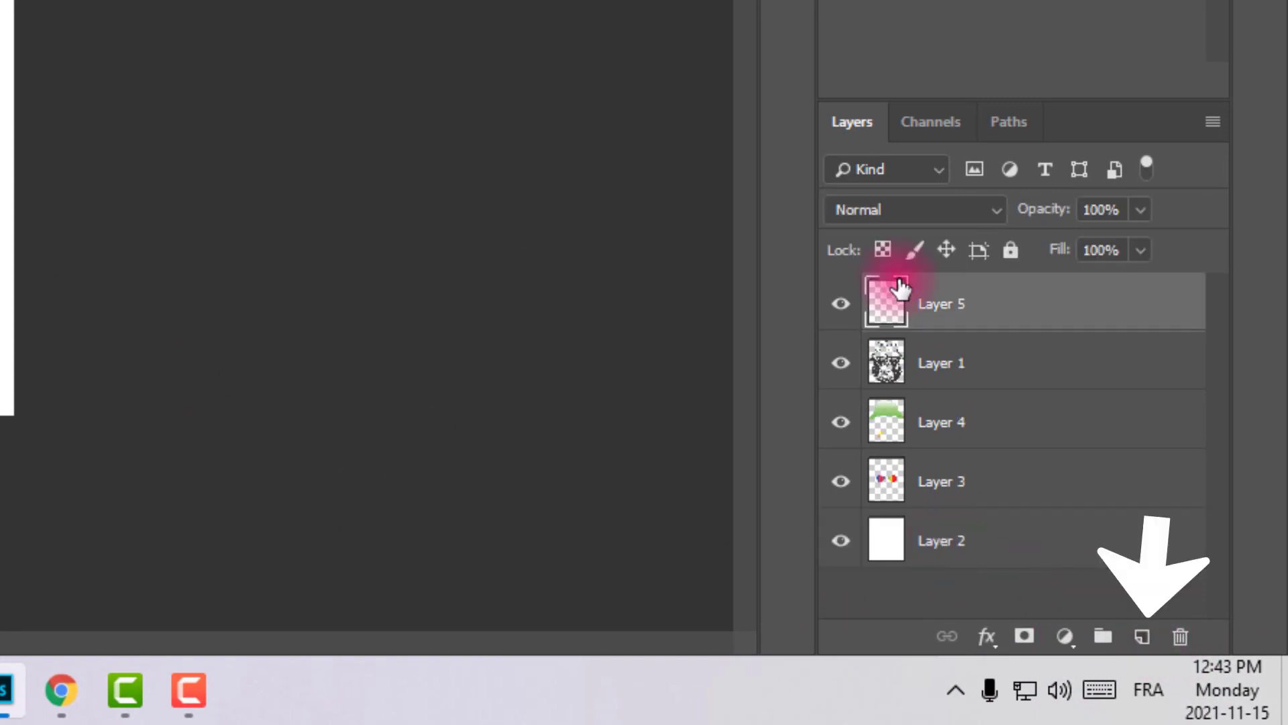
{"action": "left_click_drag", "start_coordinate": [900, 288], "coordinate": [980, 508]}
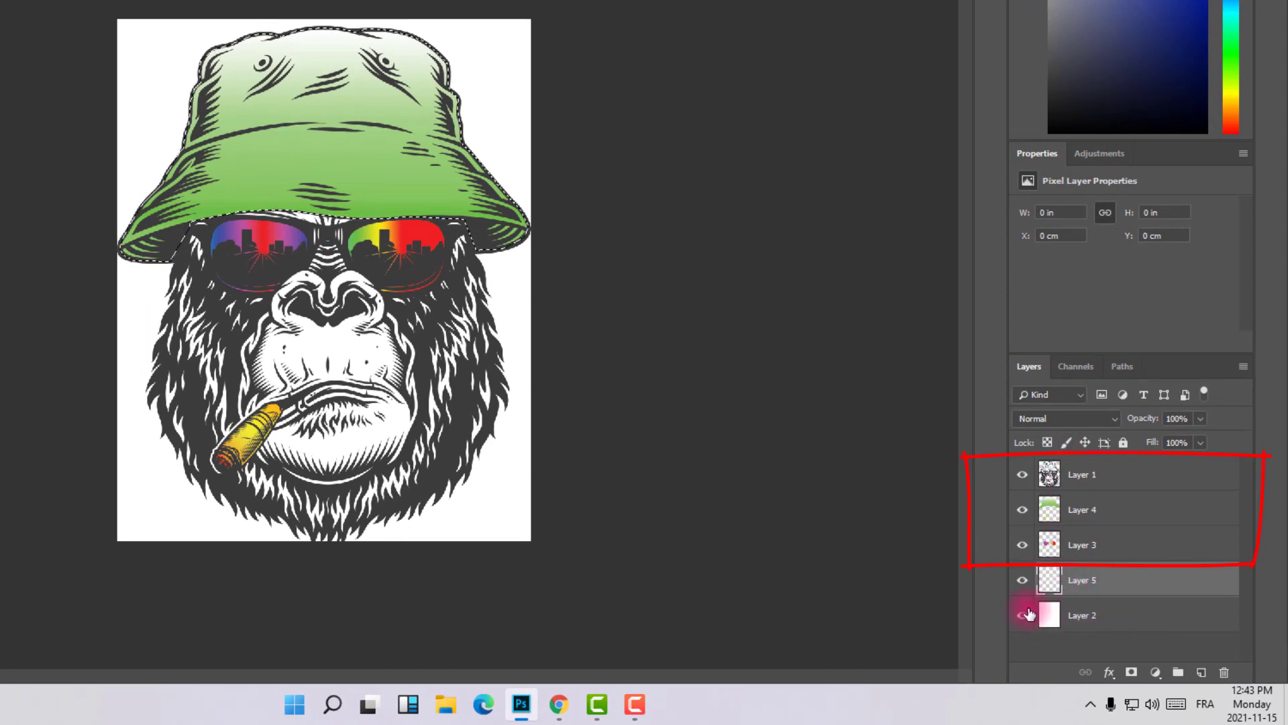
{"action": "mouse_move", "coordinate": [1050, 579]}
{"action": "left_mouse_down"}
{"action": "mouse_move", "coordinate": [1056, 657]}
{"action": "mouse_move", "coordinate": [1054, 573]}
{"action": "mouse_move", "coordinate": [1058, 595]}
{"action": "left_mouse_up"}
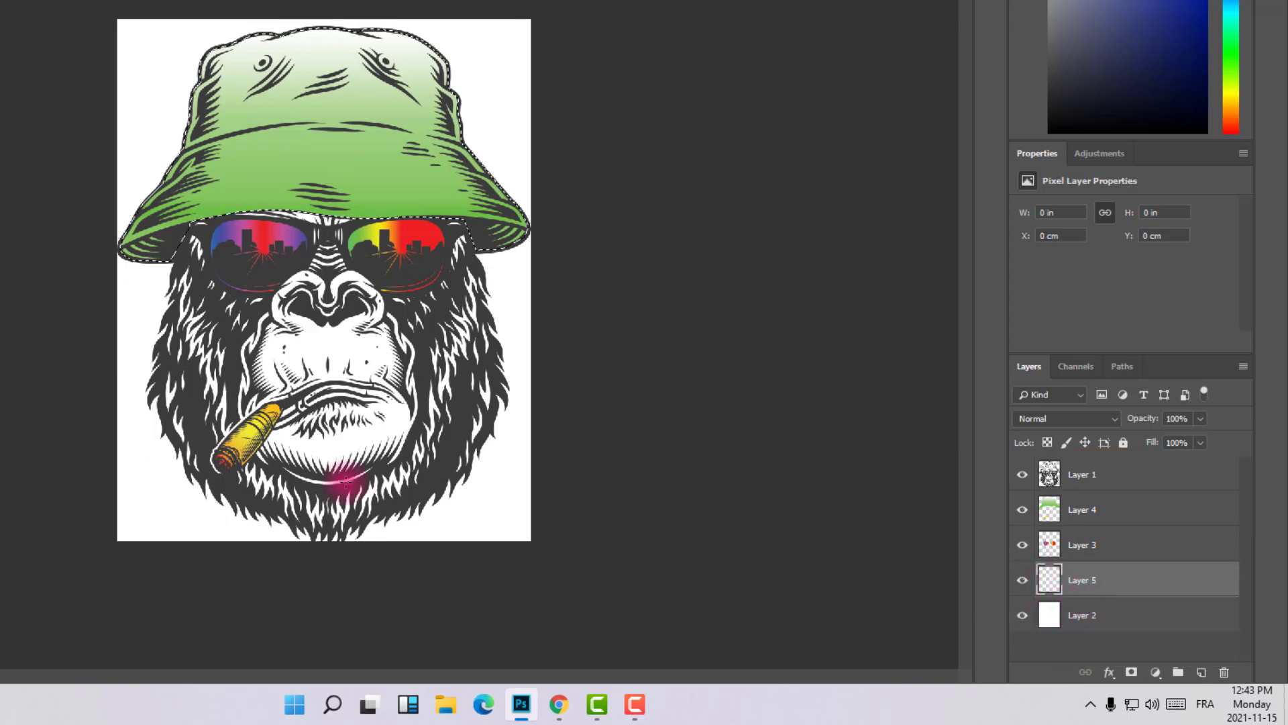
{"action": "left_click", "coordinate": [1051, 535]}
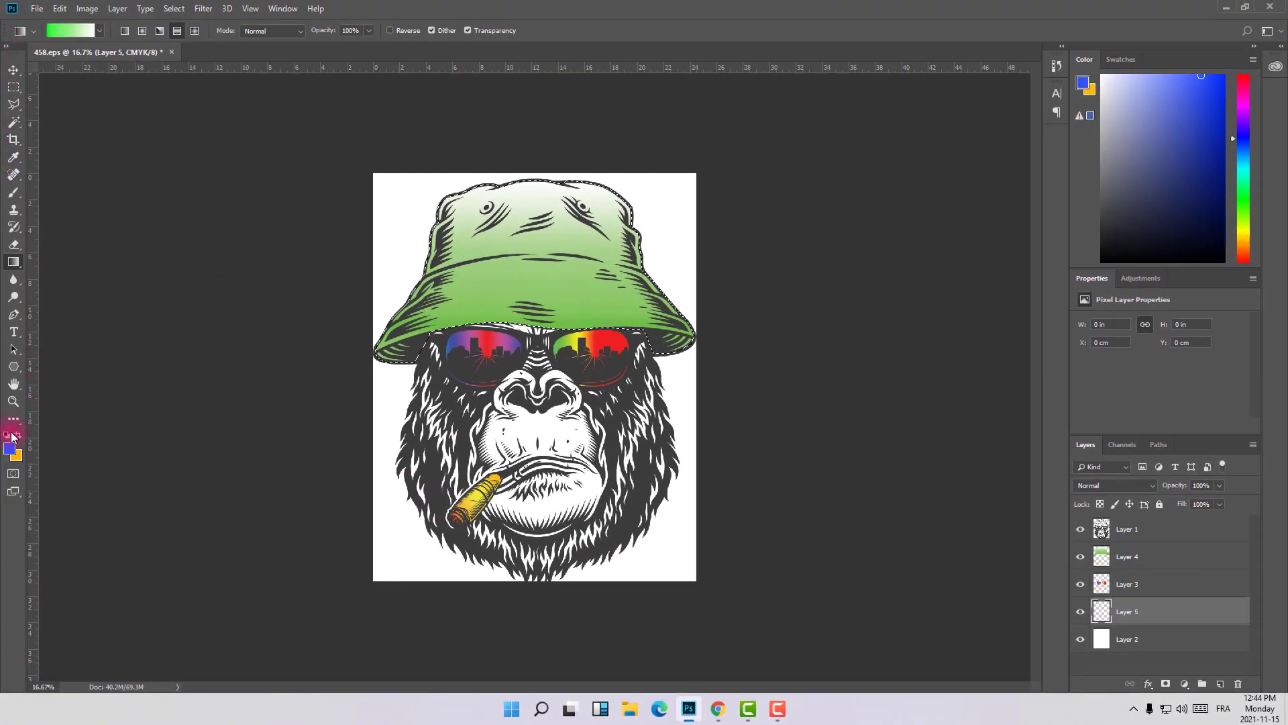
Choose the Violet, Orange preset for the Gradient tool and open that gradient for editing.
{"action": "right_click", "coordinate": [15, 261]}
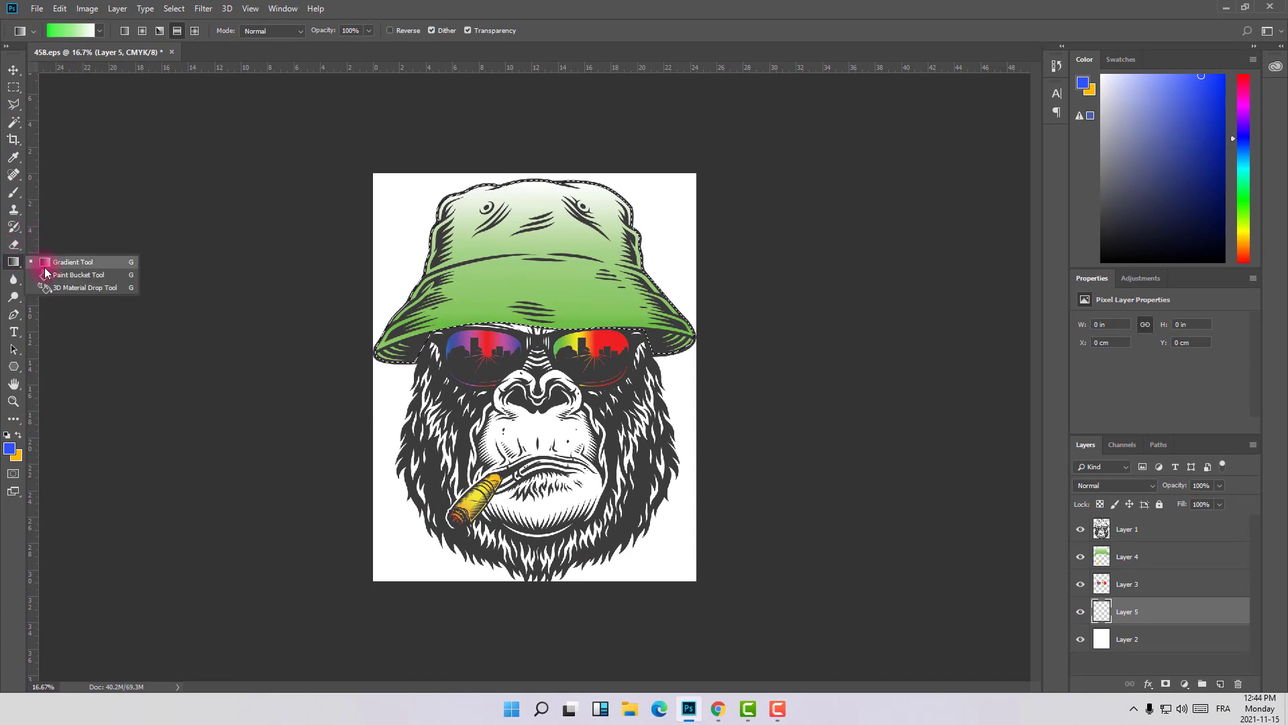
{"action": "left_click", "coordinate": [4, 266]}
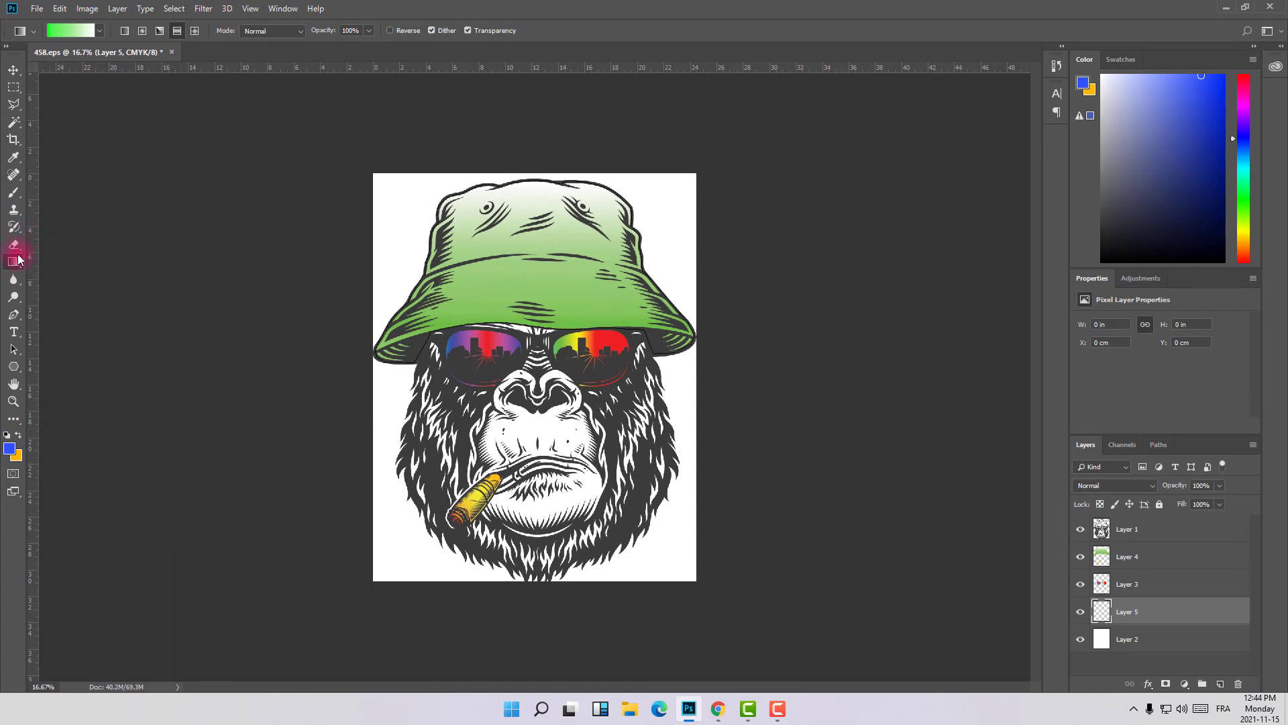
{"action": "left_click", "coordinate": [100, 31]}
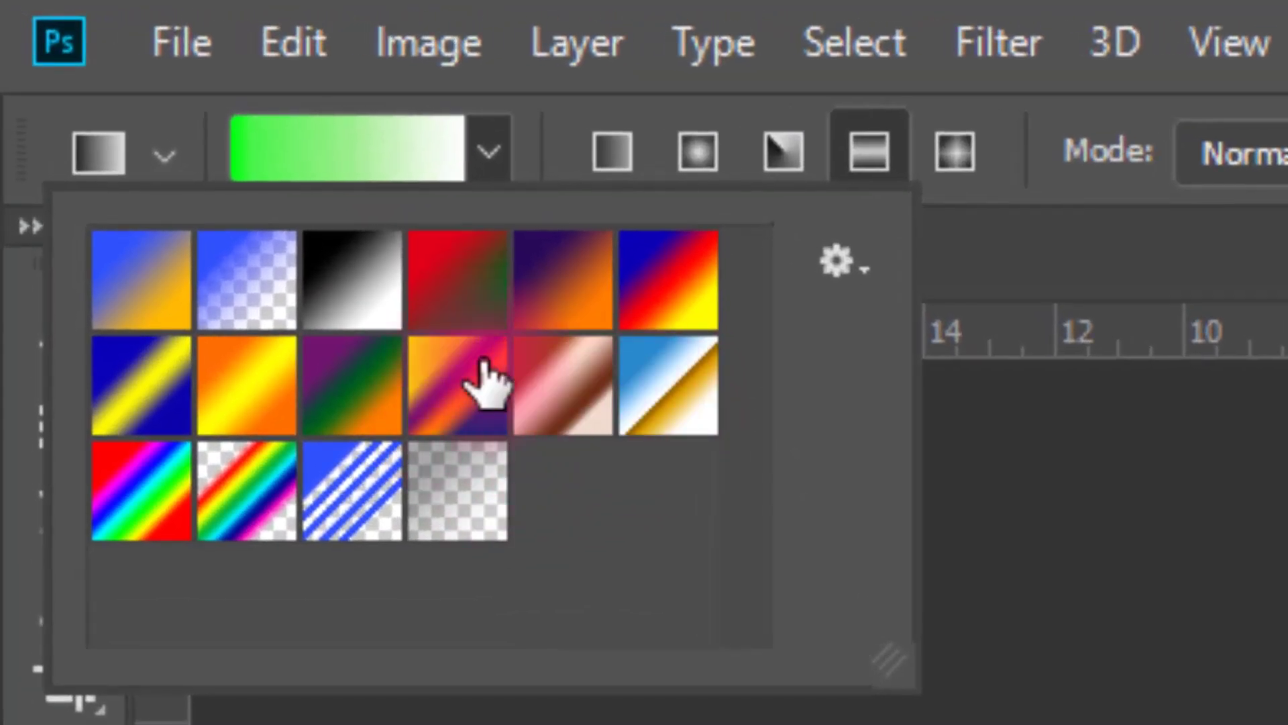
{"action": "left_click", "coordinate": [555, 307]}
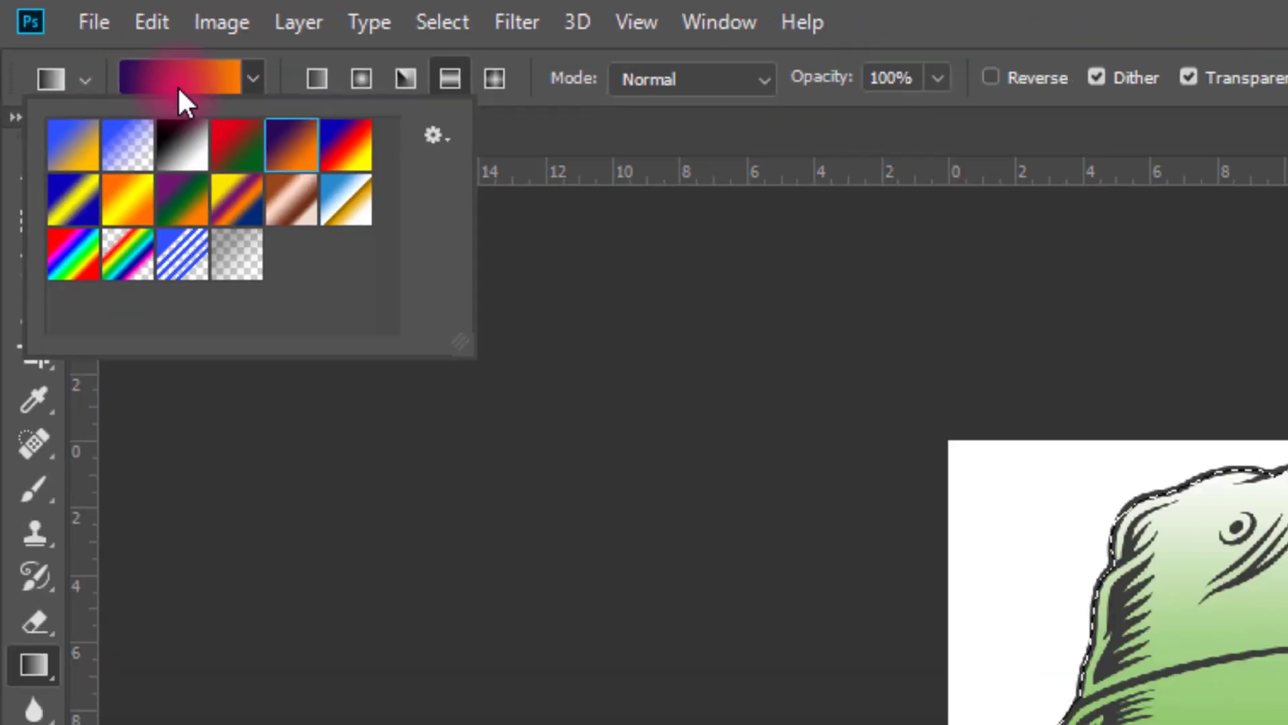
{"action": "left_click", "coordinate": [177, 86]}
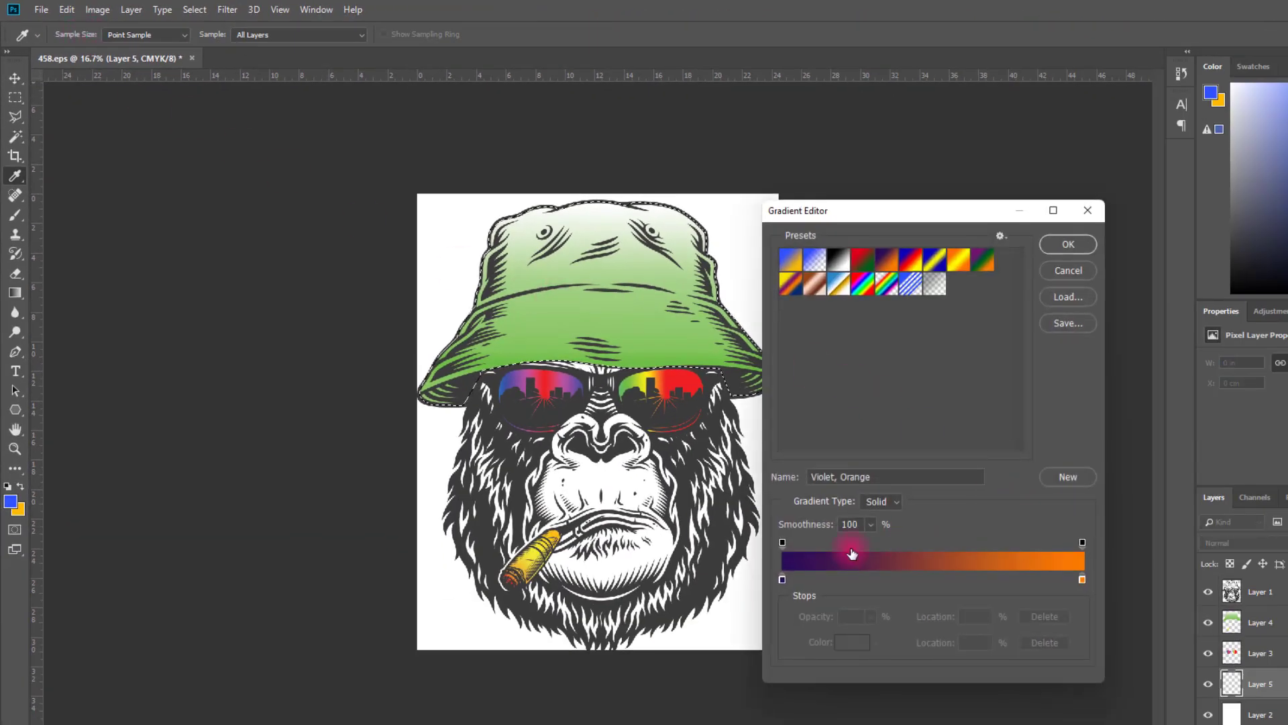
Recolour the start stop of the Violet, Orange gradient to light violet and accept the edited gradient.
{"action": "double_click", "coordinate": [783, 578]}
{"action": "left_click", "coordinate": [923, 377]}
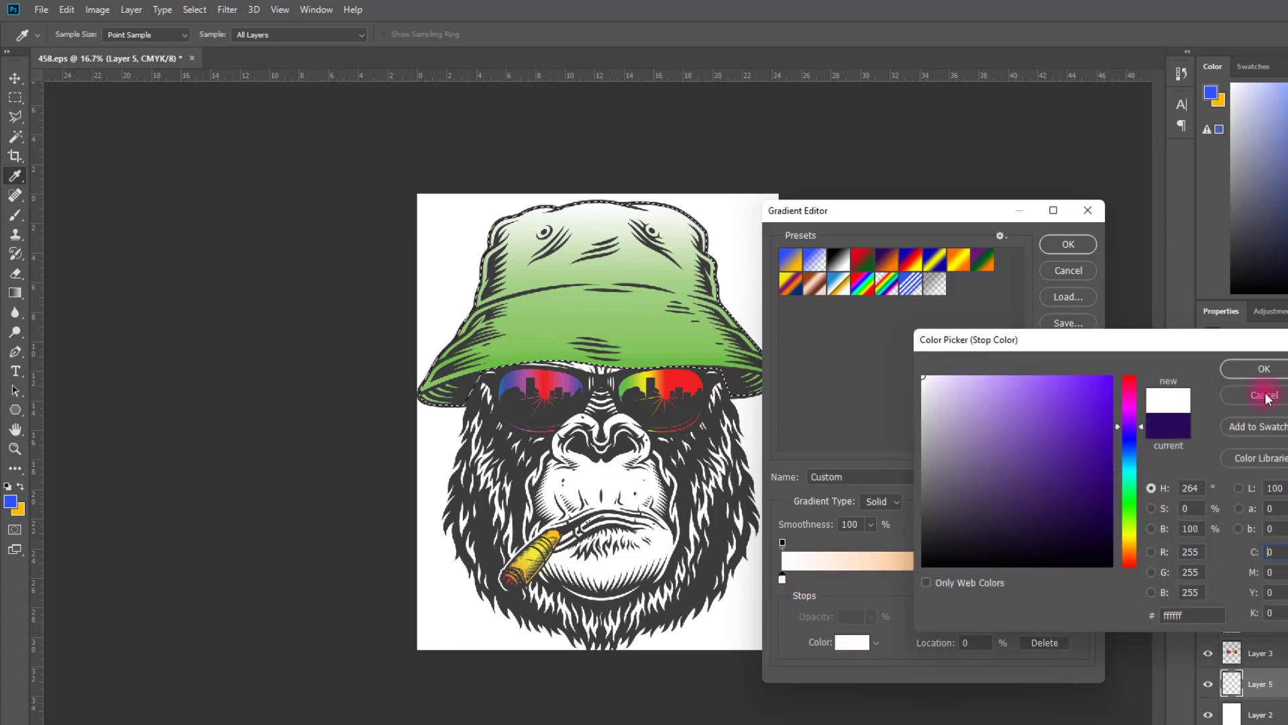
{"action": "mouse_move", "coordinate": [977, 396]}
{"action": "left_mouse_down"}
{"action": "mouse_move", "coordinate": [957, 394]}
{"action": "mouse_move", "coordinate": [986, 420]}
{"action": "mouse_move", "coordinate": [995, 394]}
{"action": "mouse_move", "coordinate": [1004, 408]}
{"action": "mouse_move", "coordinate": [1025, 396]}
{"action": "mouse_move", "coordinate": [1009, 393]}
{"action": "left_mouse_up"}
{"action": "left_click", "coordinate": [1264, 369]}
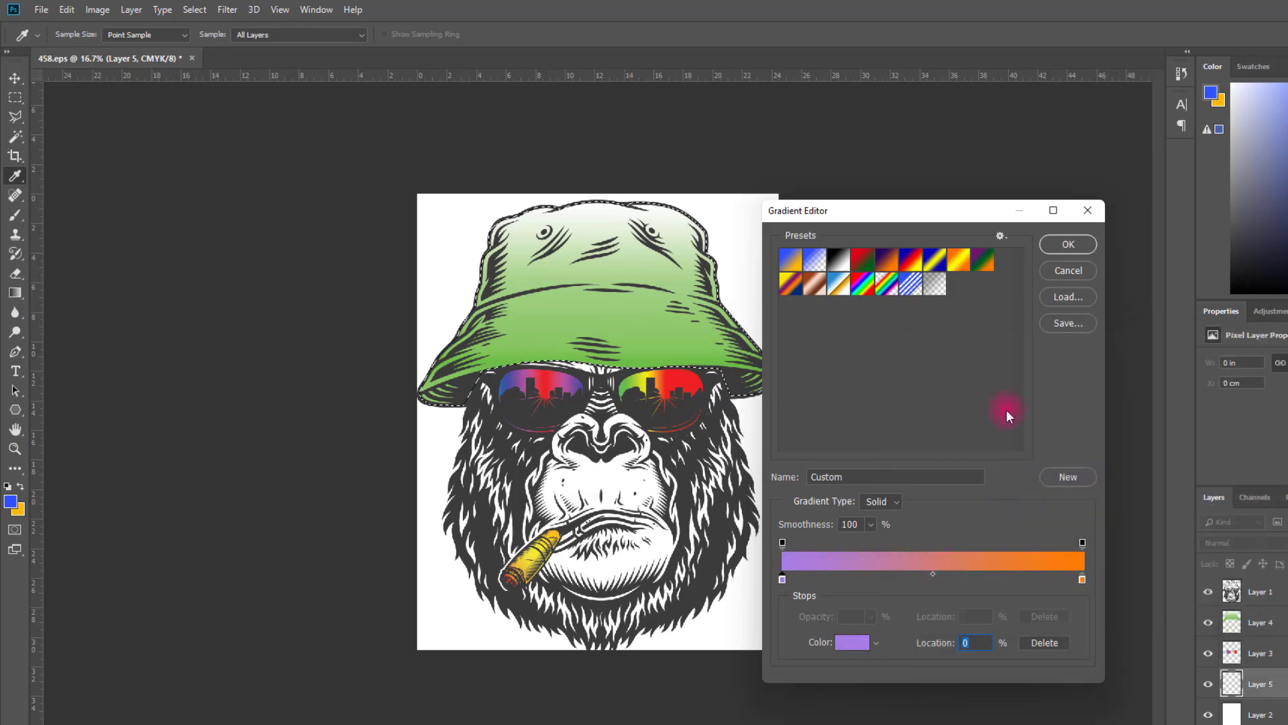
{"action": "left_click", "coordinate": [1071, 242]}
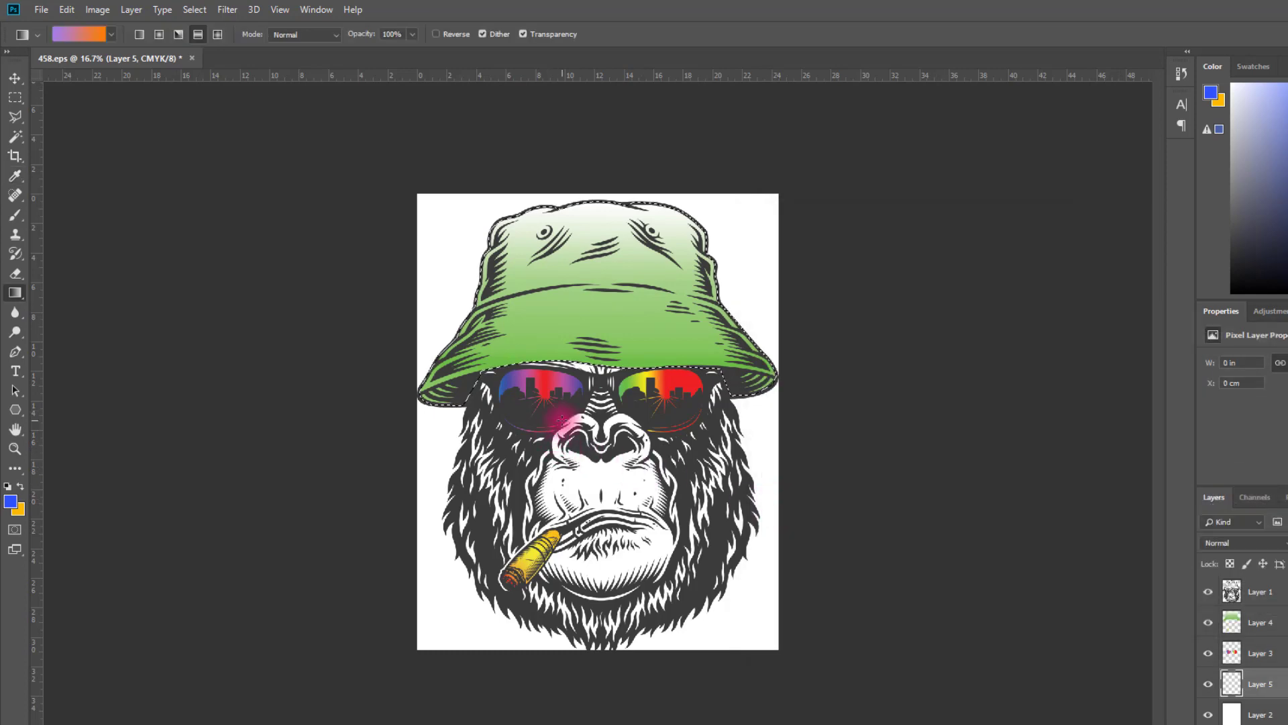
Clear the hat selection, try filling Layer 5 with the reflected violet-orange gradient from centre to lower corner, and undo that fill.
{"action": "left_click_drag", "start_coordinate": [613, 420], "coordinate": [783, 655]}
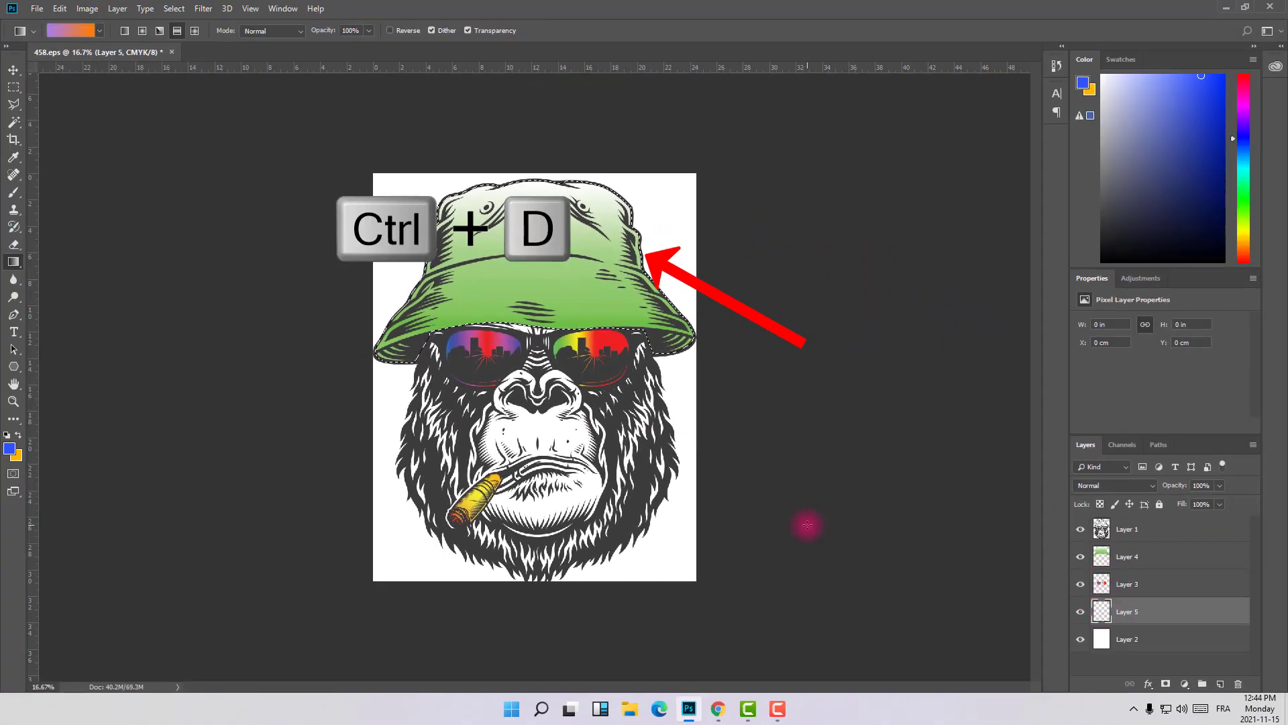
{"action": "key", "text": "ctrl+d"}
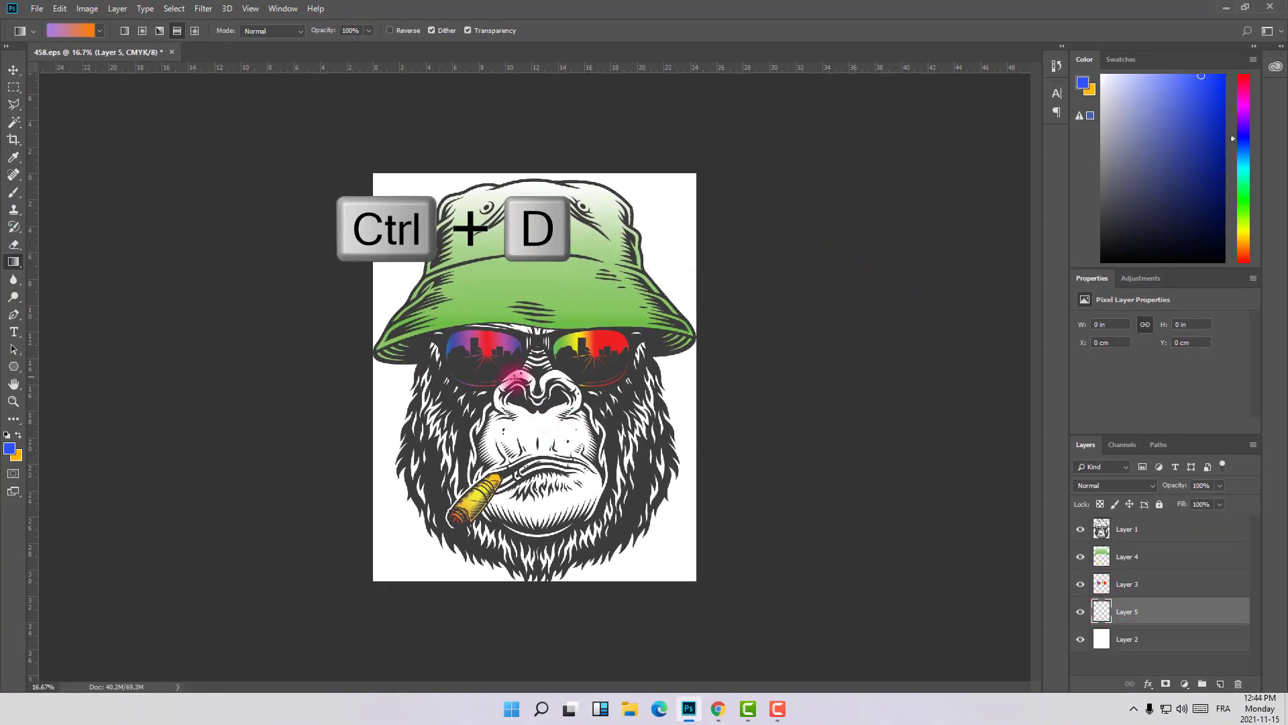
{"action": "left_click_drag", "start_coordinate": [547, 388], "coordinate": [696, 583]}
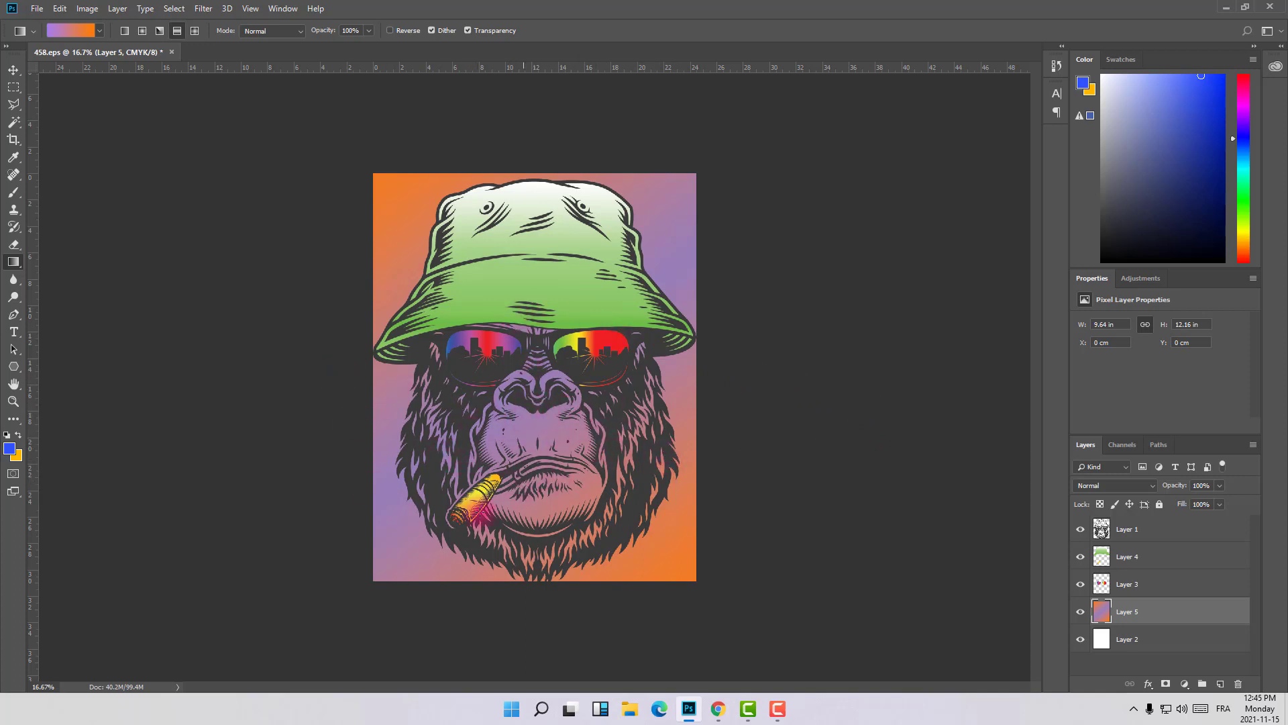
{"action": "key", "text": "ctrl+z"}
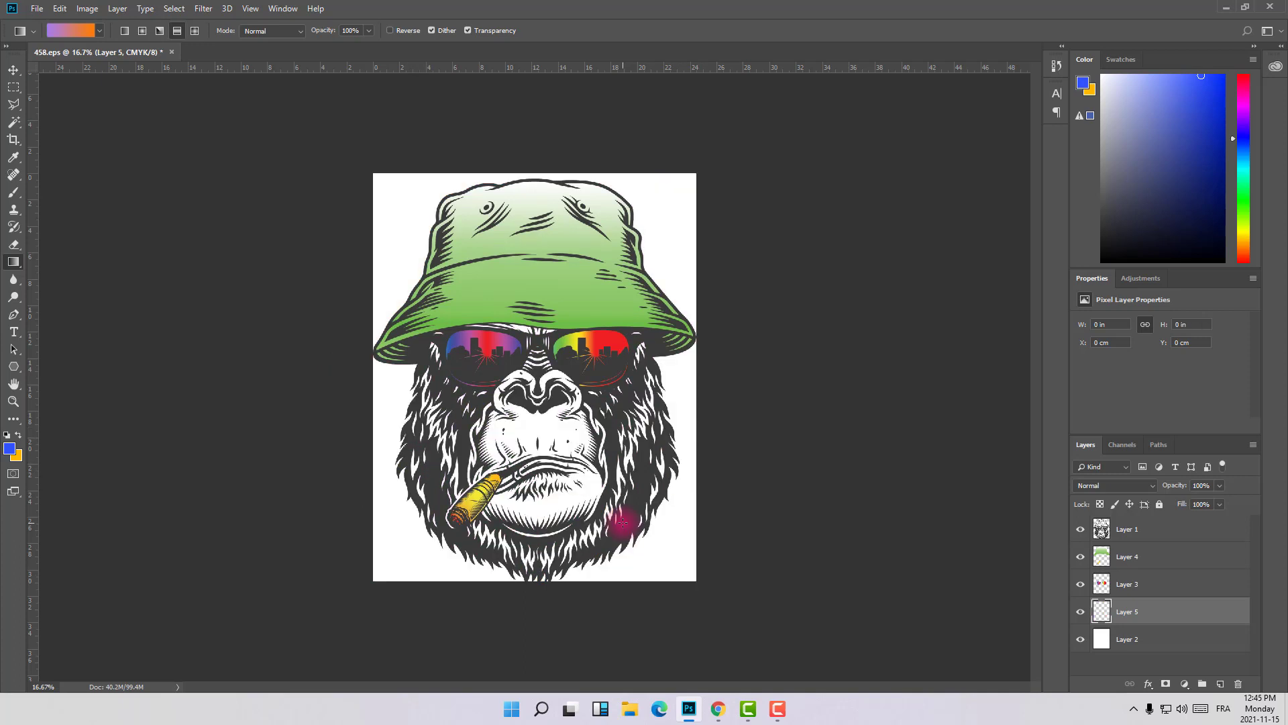
Fill Layer 5 with the Orange, Yellow, Orange preset as a diamond gradient, from the gorilla's muzzle to the canvas's lower-right corner.
{"action": "left_click", "coordinate": [60, 37]}
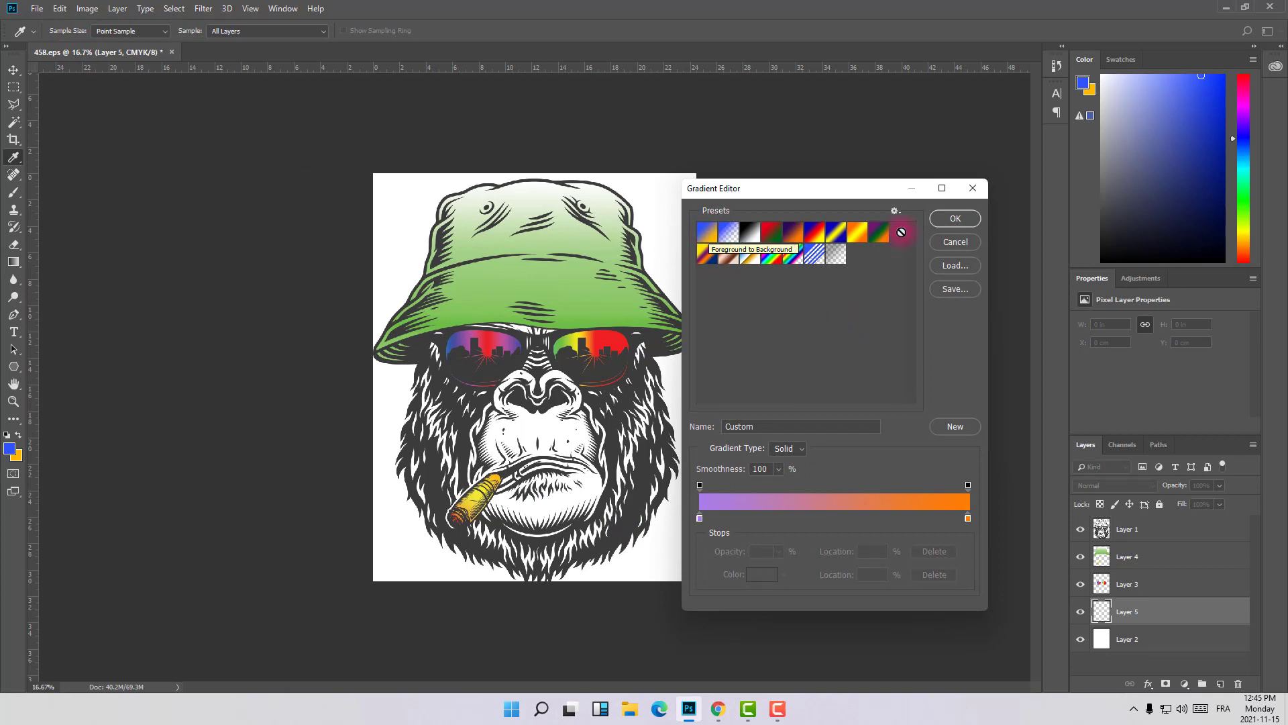
{"action": "double_click", "coordinate": [859, 233]}
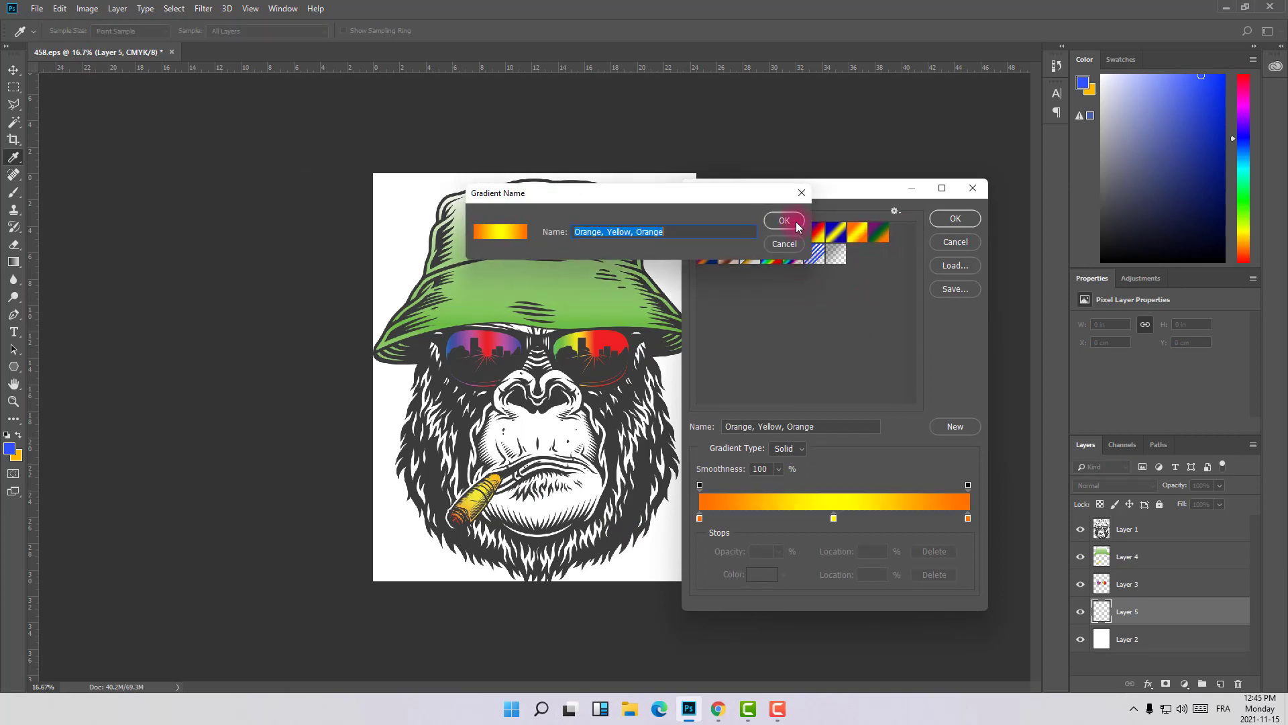
{"action": "left_click", "coordinate": [797, 225]}
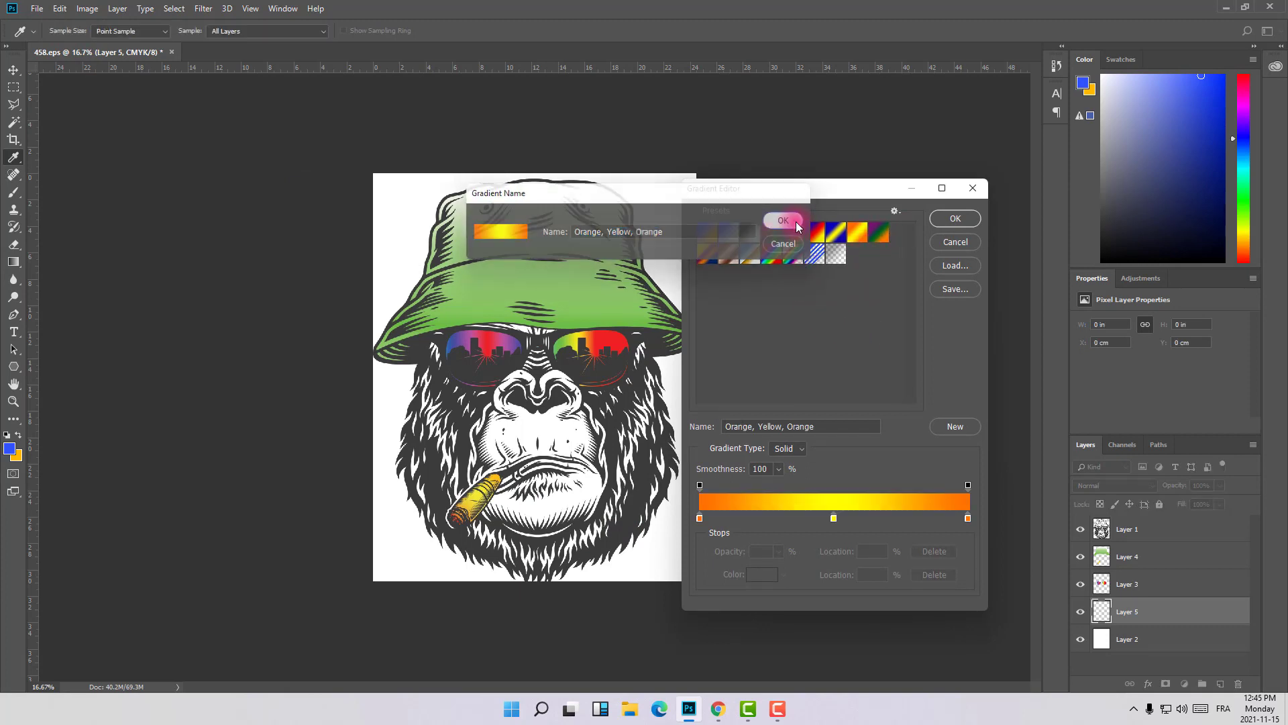
{"action": "left_click", "coordinate": [956, 220]}
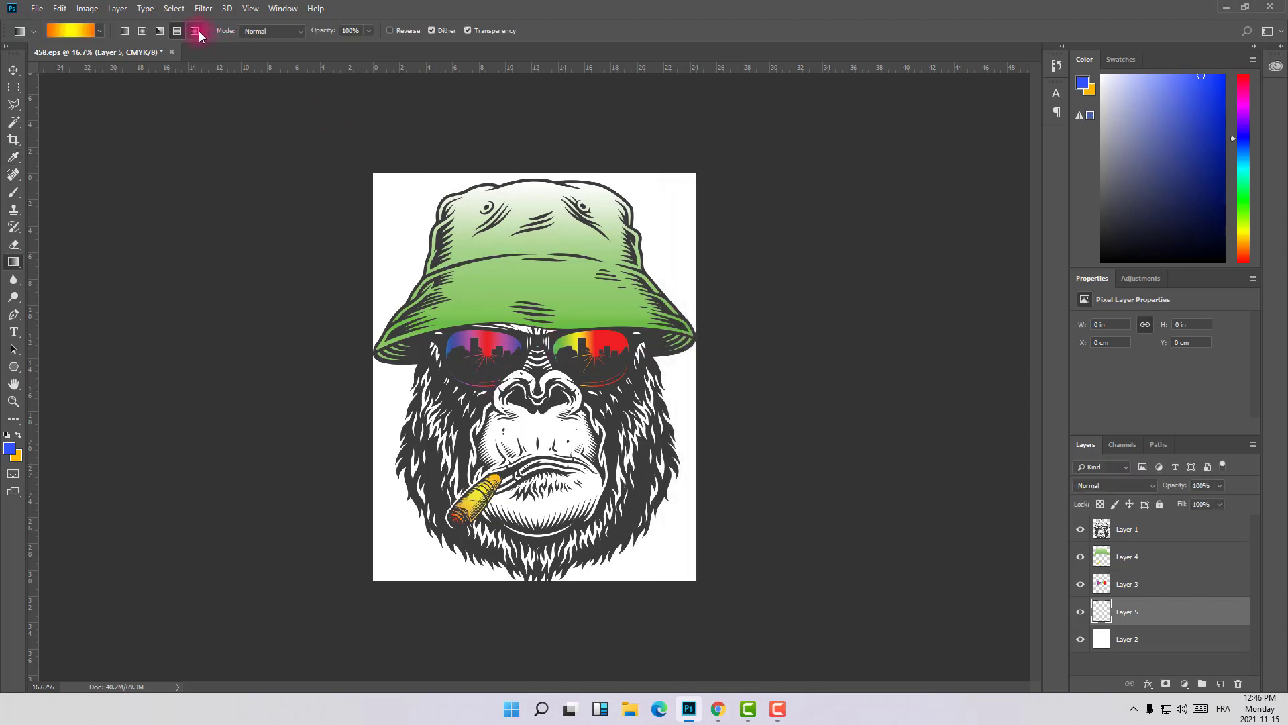
{"action": "left_click_drag", "start_coordinate": [541, 418], "coordinate": [695, 583]}
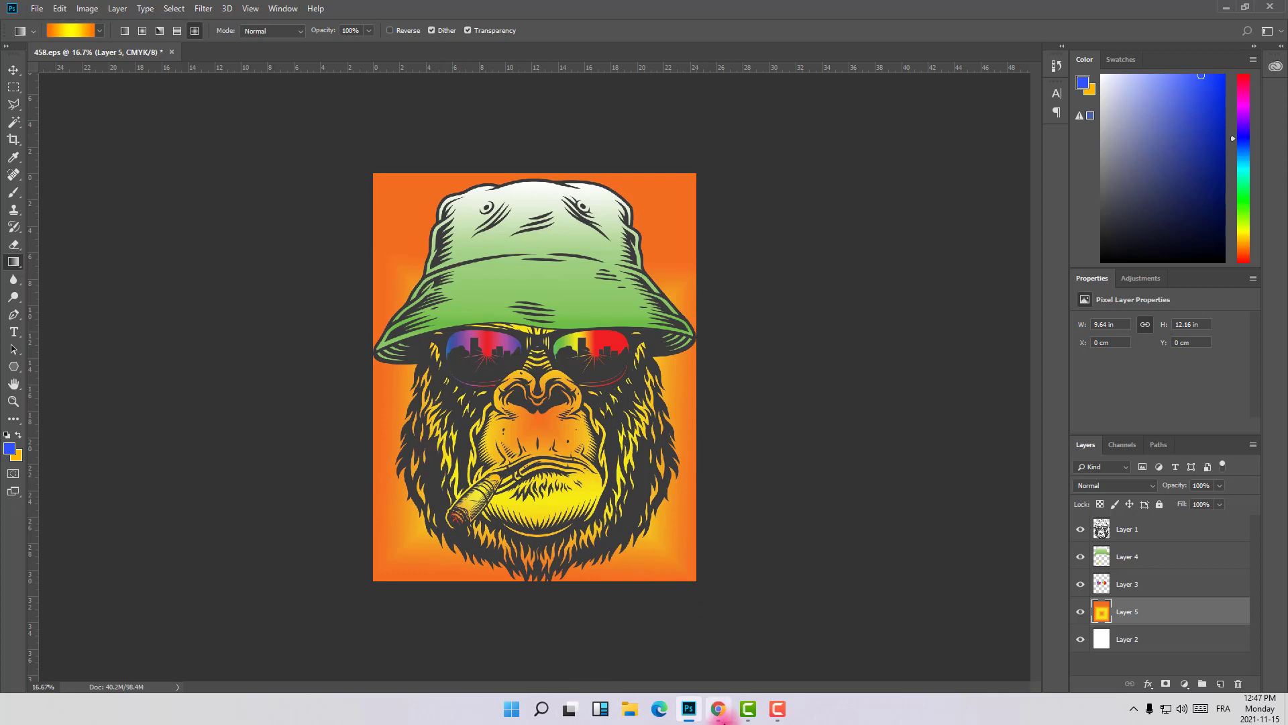
Switch to Chrome and search Google Images for "smoke png".
{"action": "left_click", "coordinate": [718, 710]}
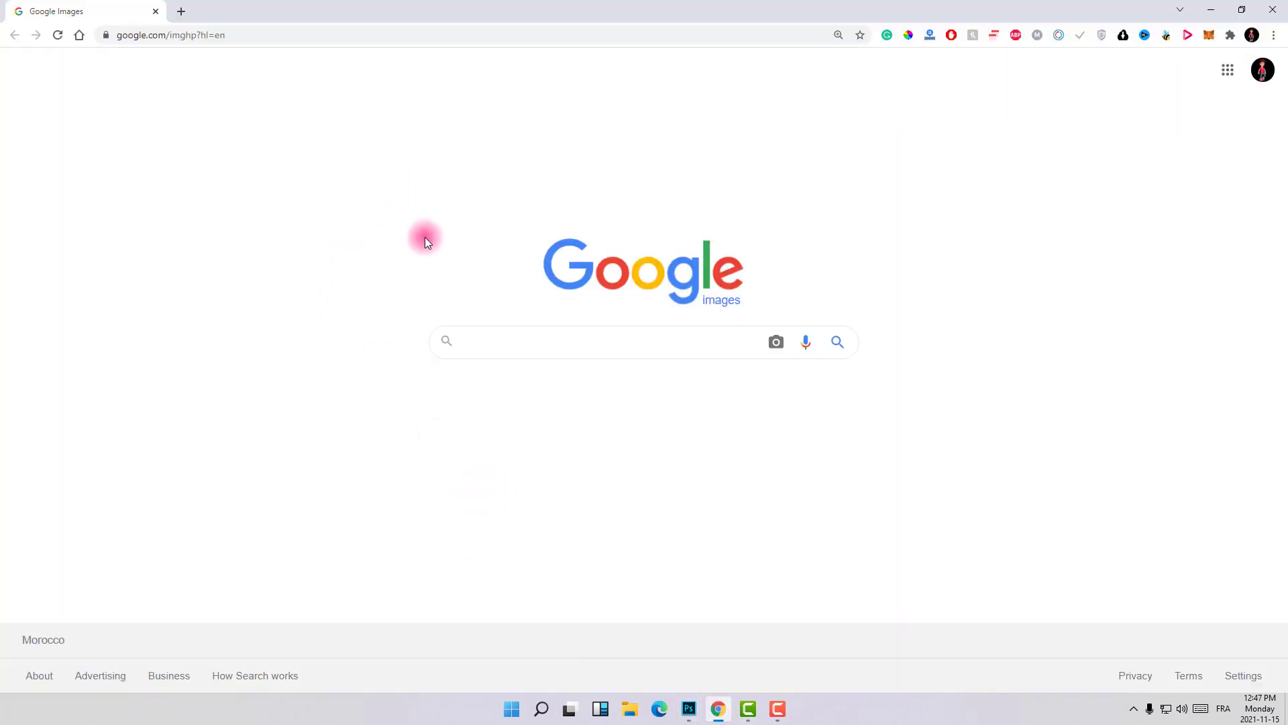
{"action": "left_click", "coordinate": [512, 340]}
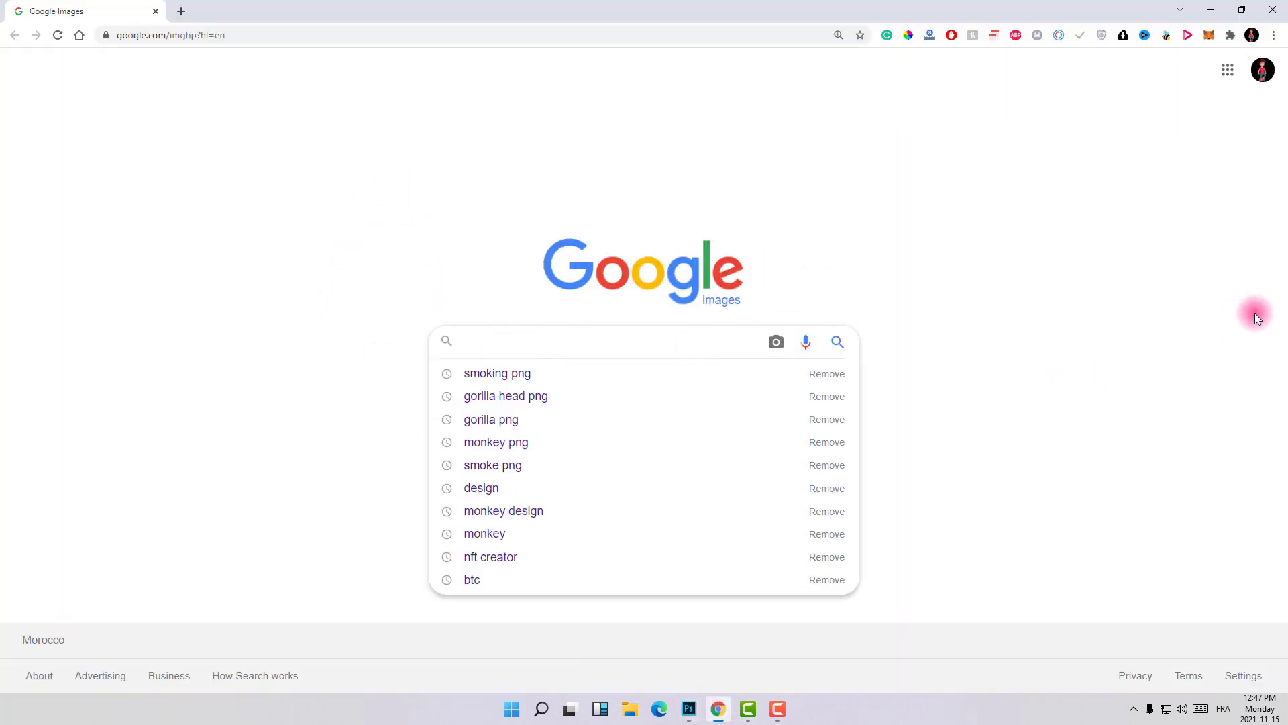
{"action": "type", "text": "smoke"}
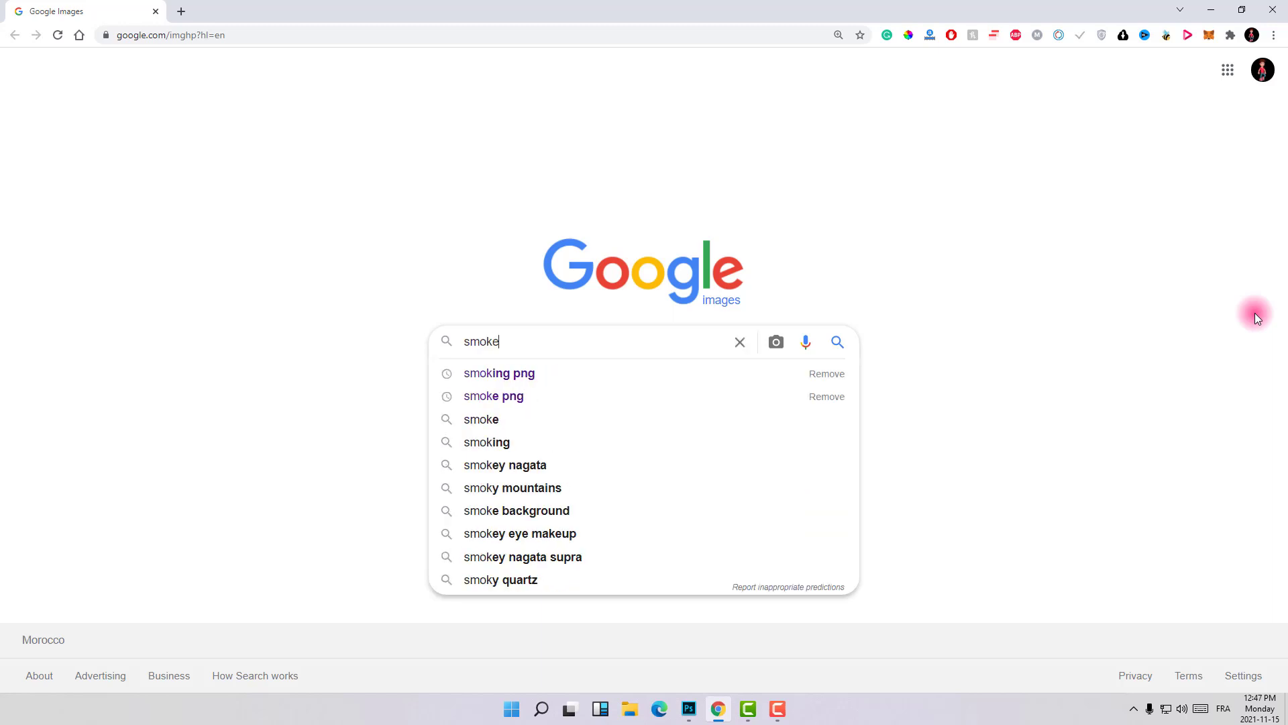
{"action": "type", "text": " png"}
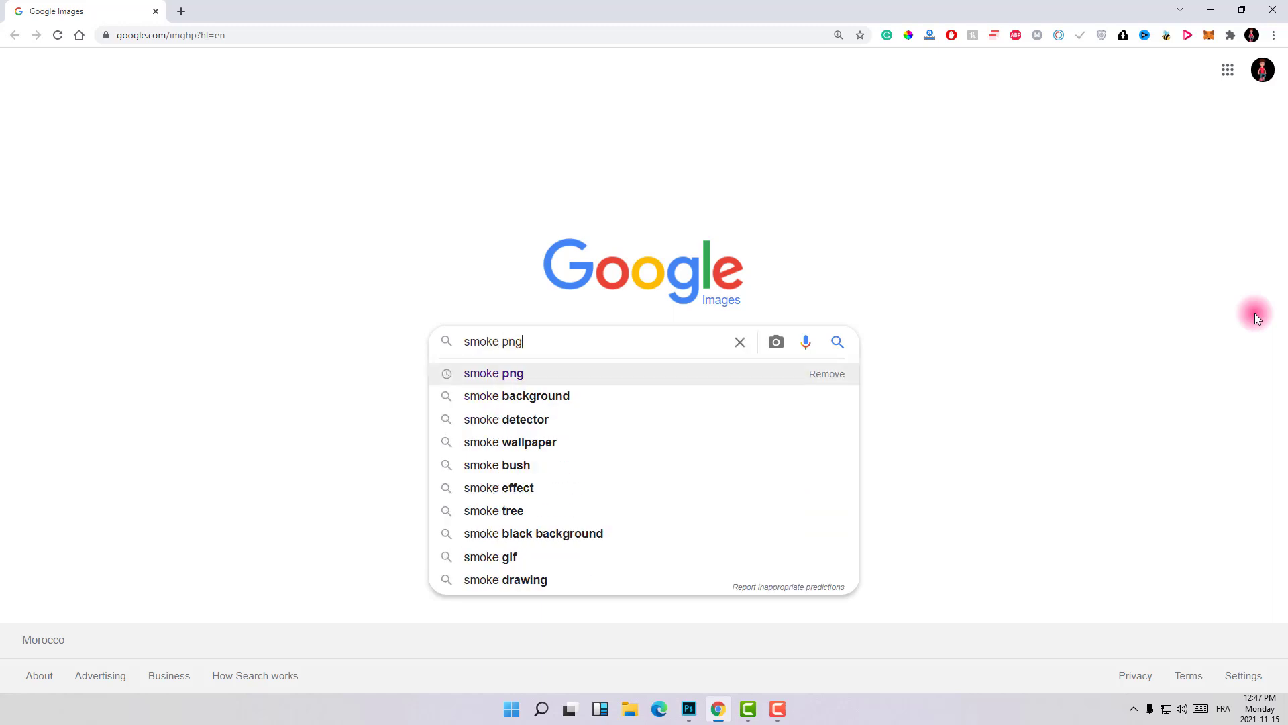
{"action": "key", "text": "Return"}
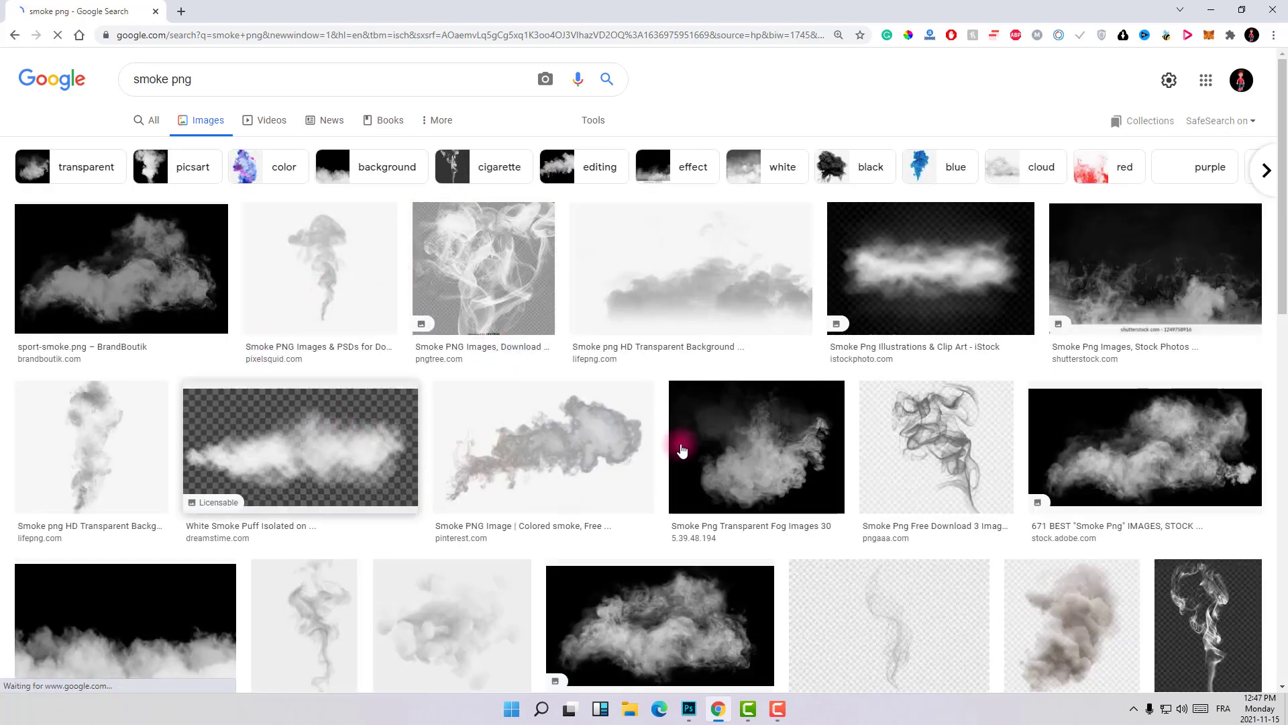
Open the pngaaa.com result "Smoke Png Free Download 3 Images" and download the smoke PNG from its page.
{"action": "left_click", "coordinate": [938, 457]}
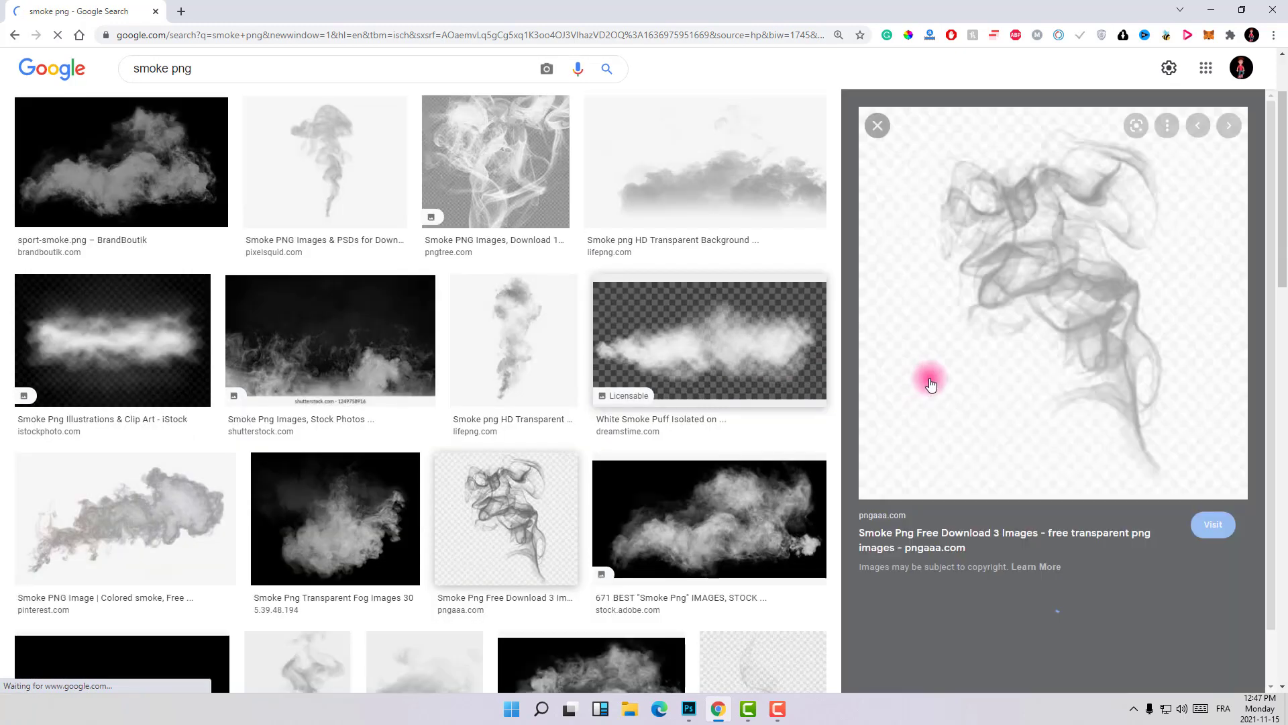
{"action": "left_click", "coordinate": [1023, 397]}
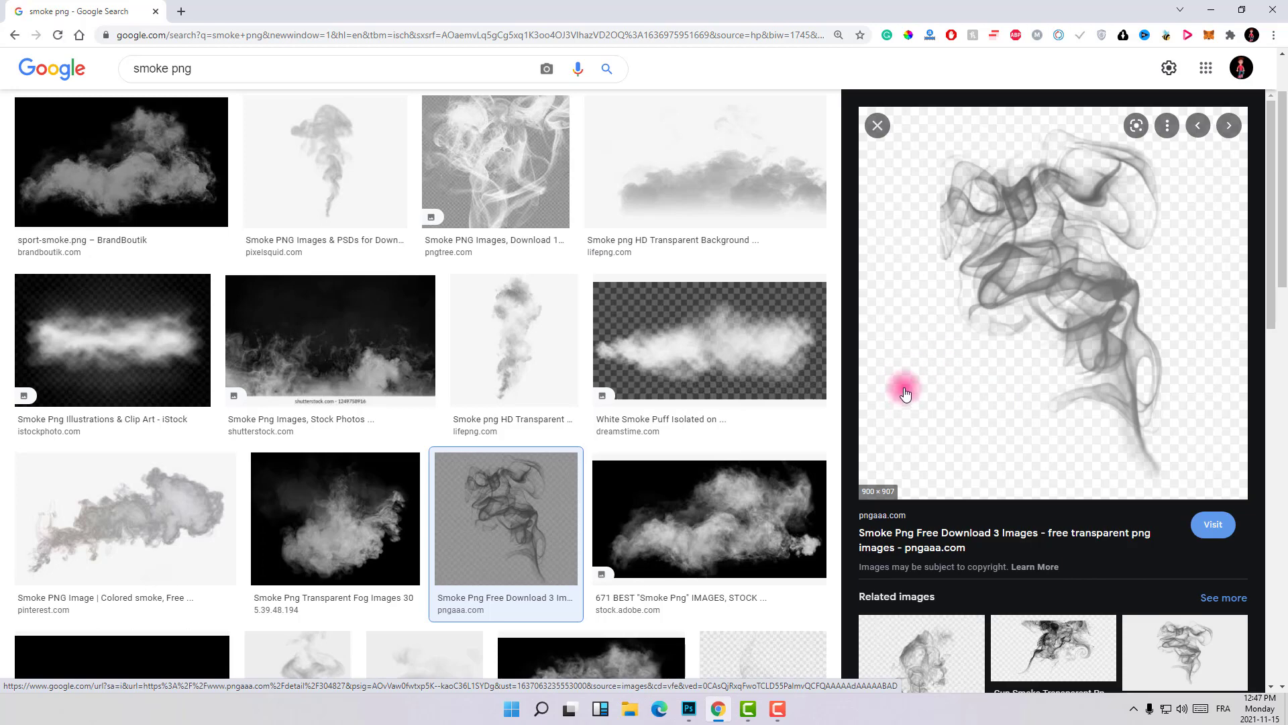
{"action": "right_click", "coordinate": [969, 394]}
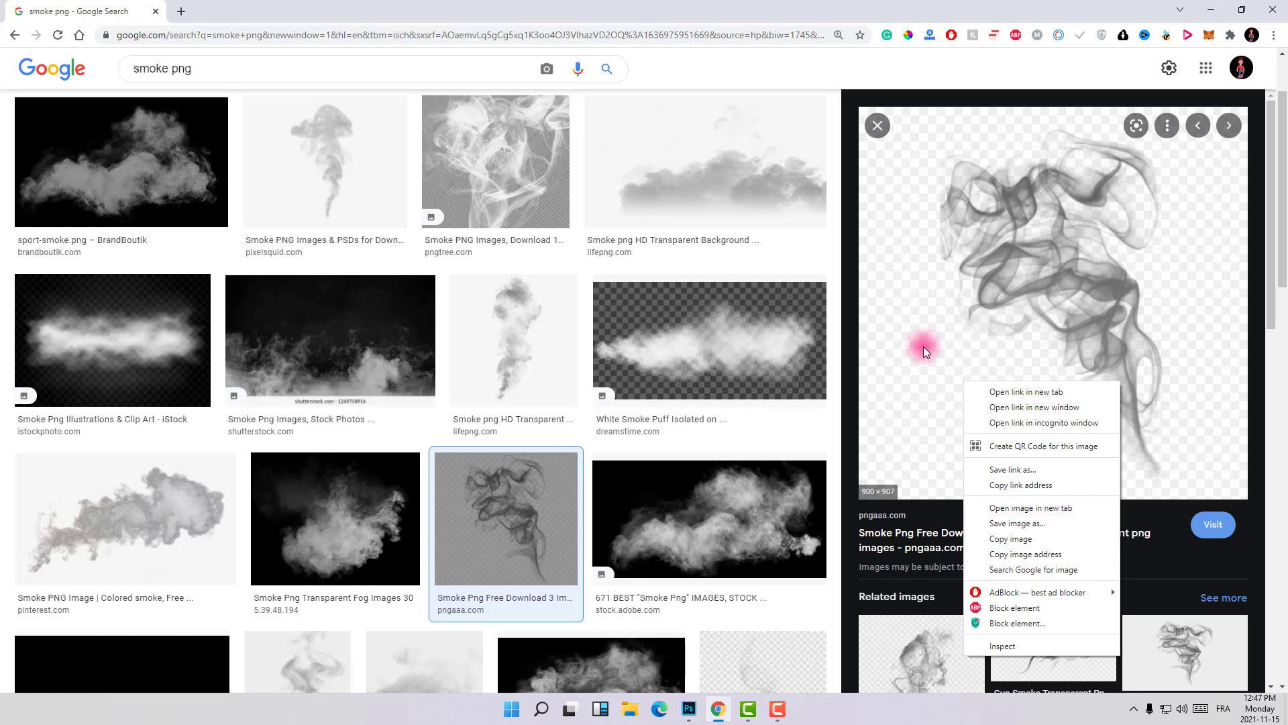
{"action": "left_click", "coordinate": [899, 532]}
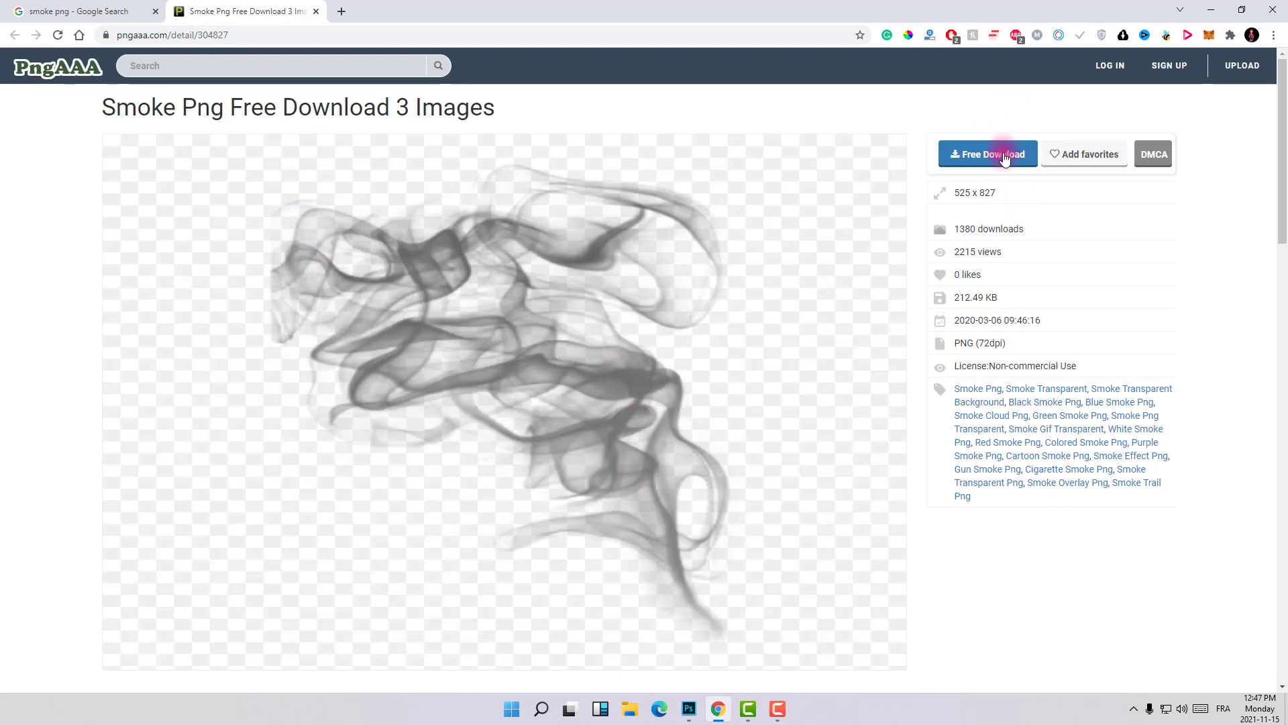
{"action": "left_click", "coordinate": [999, 161]}
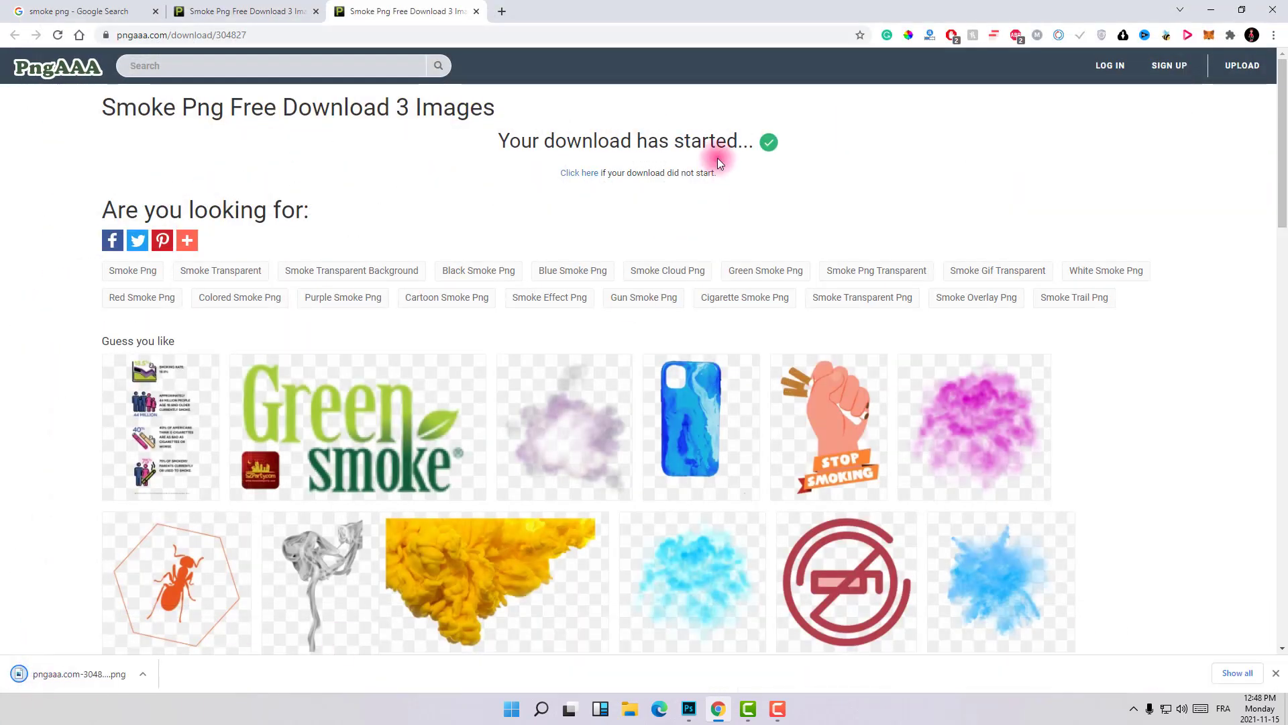
Place the downloaded smoke PNG into the gorilla document in Photoshop and move its layer above Layer 1.
{"action": "double_click", "coordinate": [737, 5]}
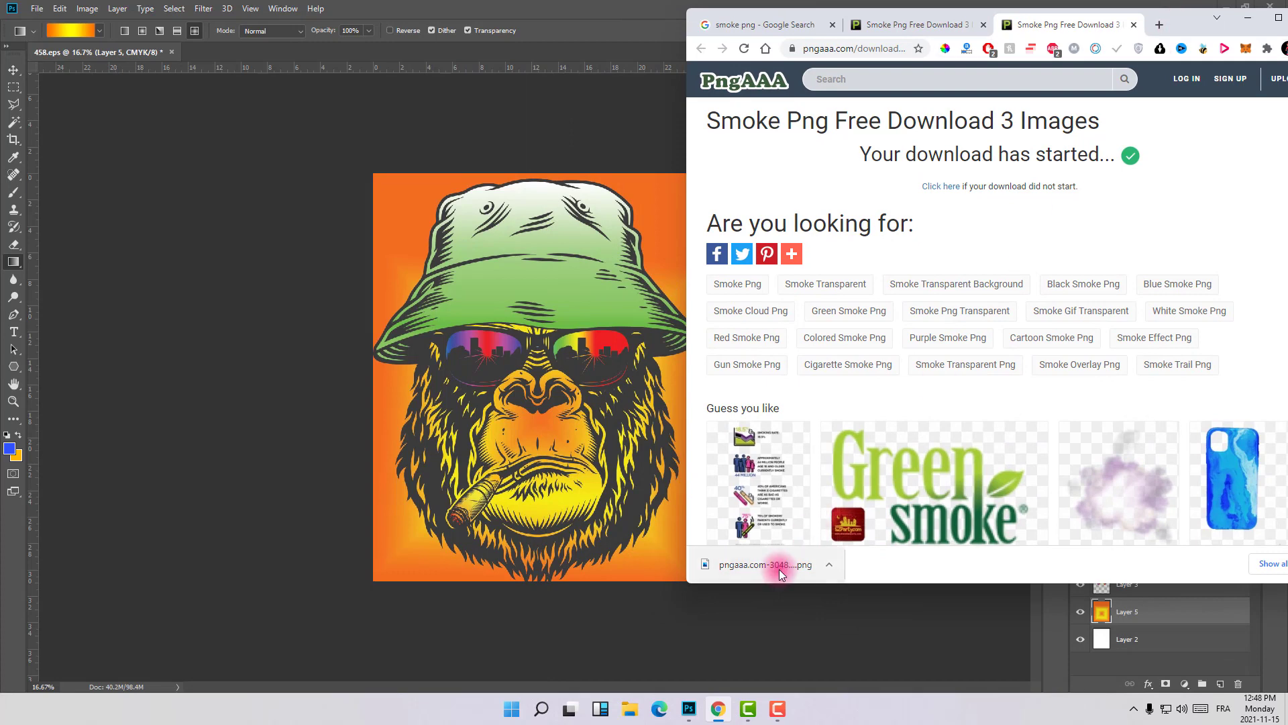
{"action": "left_click_drag", "start_coordinate": [779, 569], "coordinate": [522, 429]}
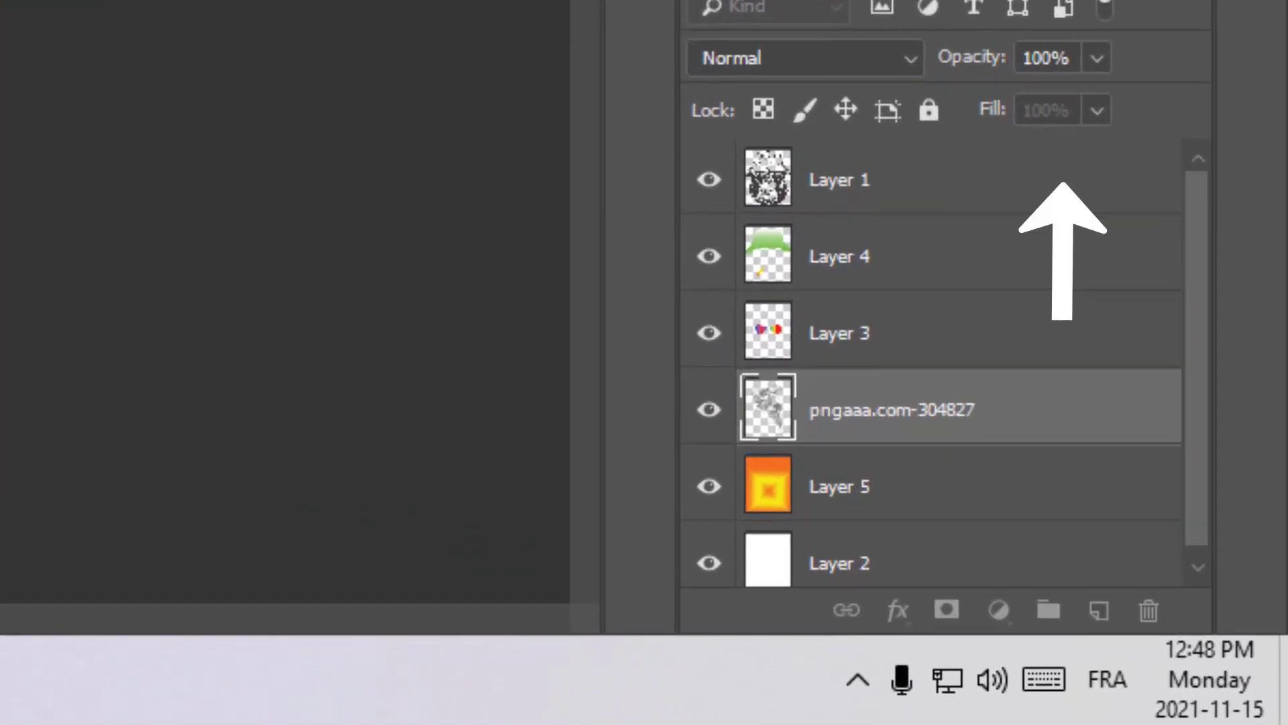
{"action": "left_click", "coordinate": [360, 92]}
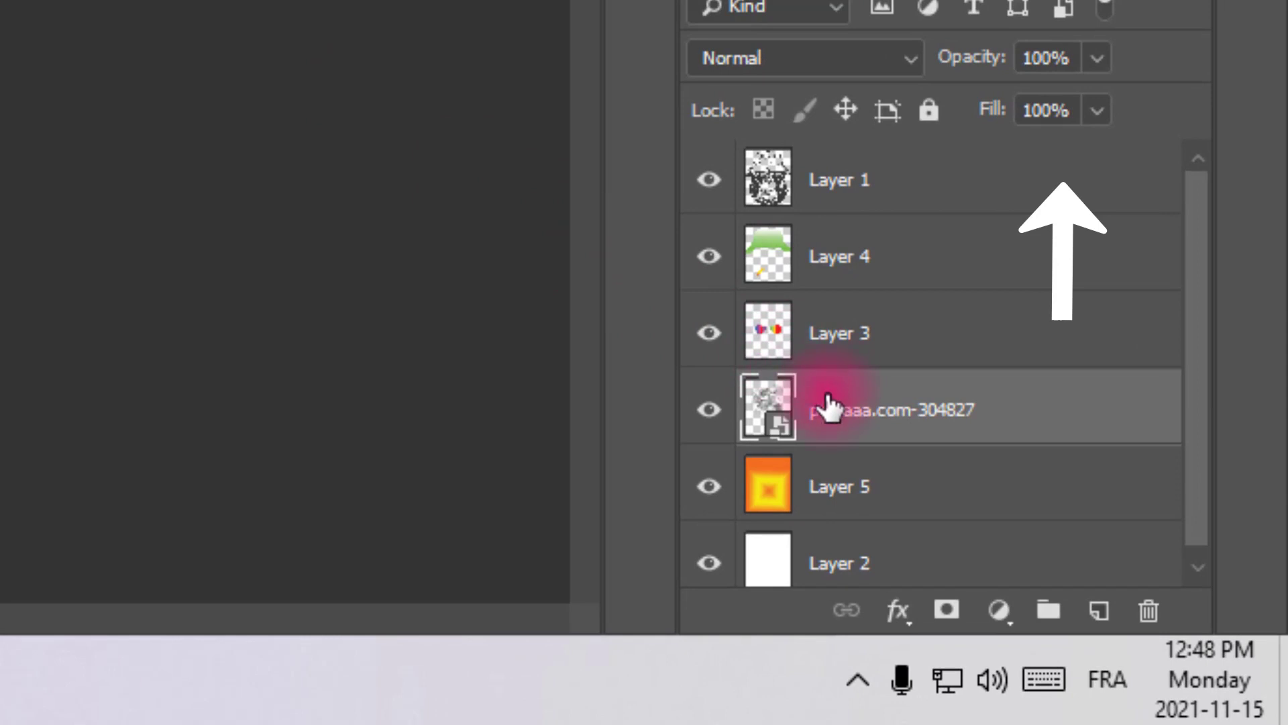
{"action": "left_click_drag", "start_coordinate": [847, 413], "coordinate": [837, 200]}
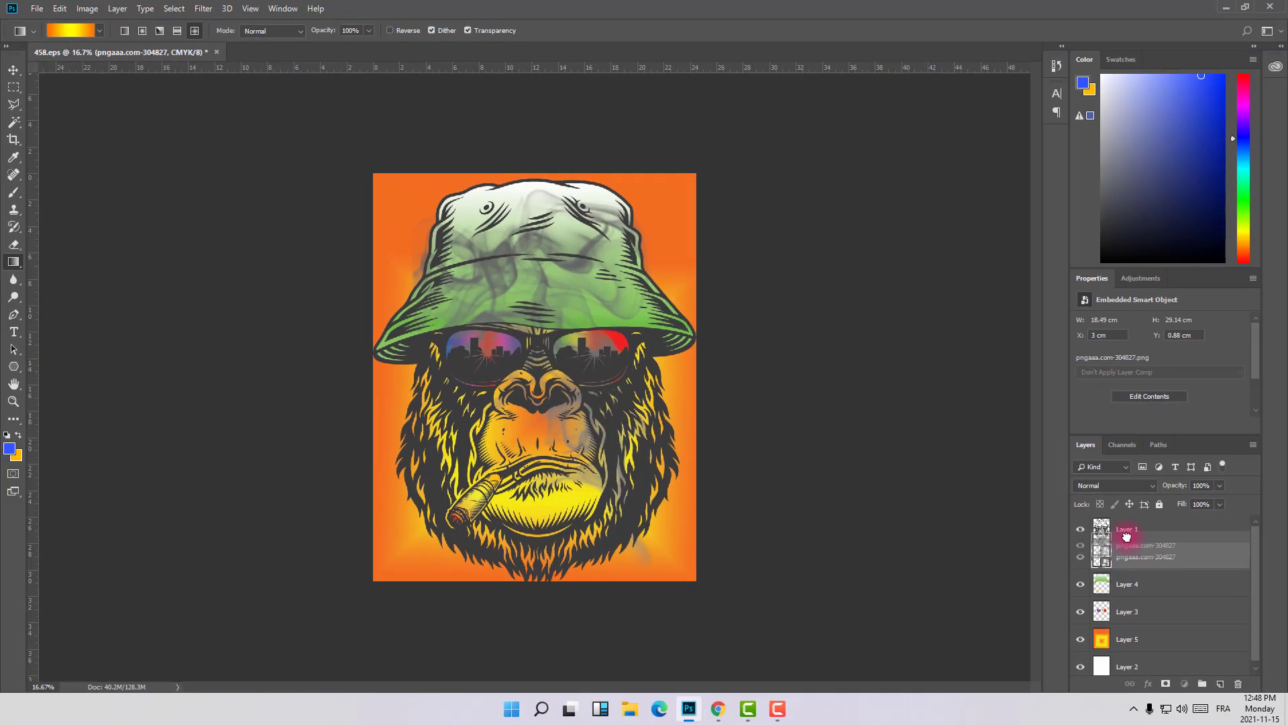
{"action": "left_click_drag", "start_coordinate": [1127, 536], "coordinate": [1129, 521]}
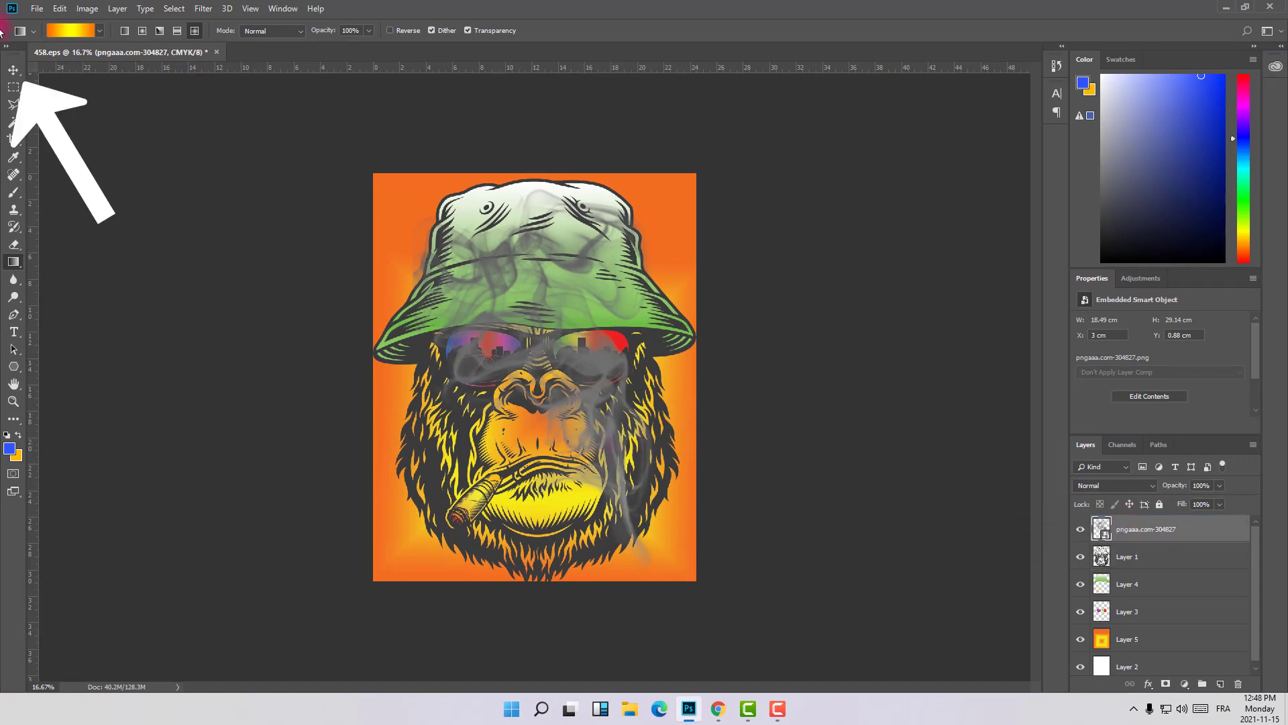
Move the smoke so that its lower end meets the burning tip of the cigar.
{"action": "left_click", "coordinate": [14, 74]}
{"action": "left_click_drag", "start_coordinate": [597, 403], "coordinate": [414, 361]}
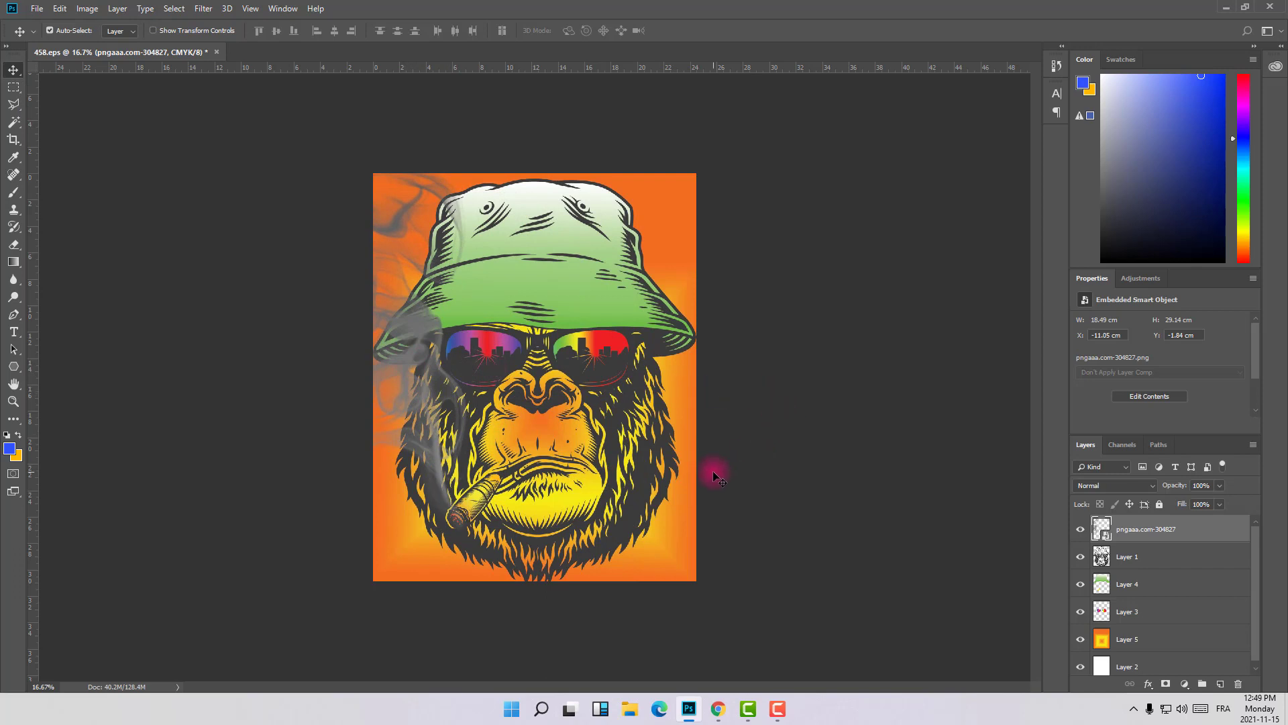
{"action": "left_click_drag", "start_coordinate": [463, 525], "coordinate": [454, 521]}
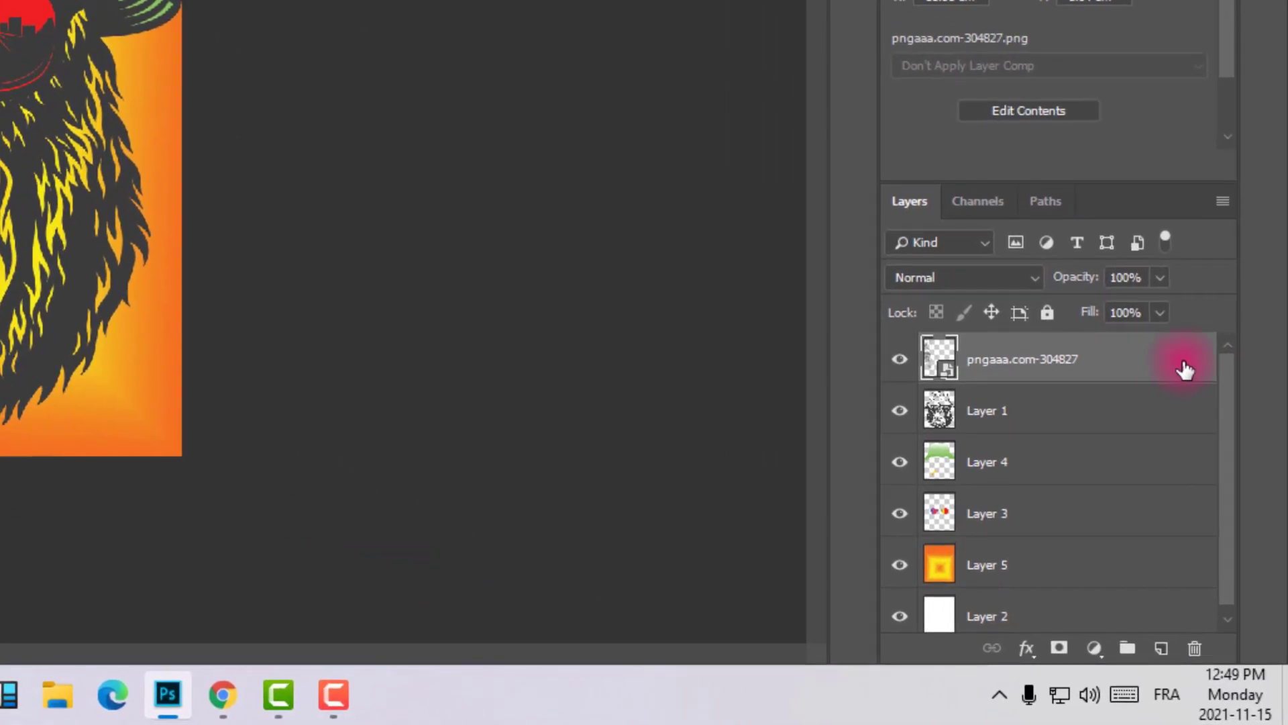
Add a Color Overlay effect to the smoke layer and open its overlay colour for editing.
{"action": "double_click", "coordinate": [1184, 369]}
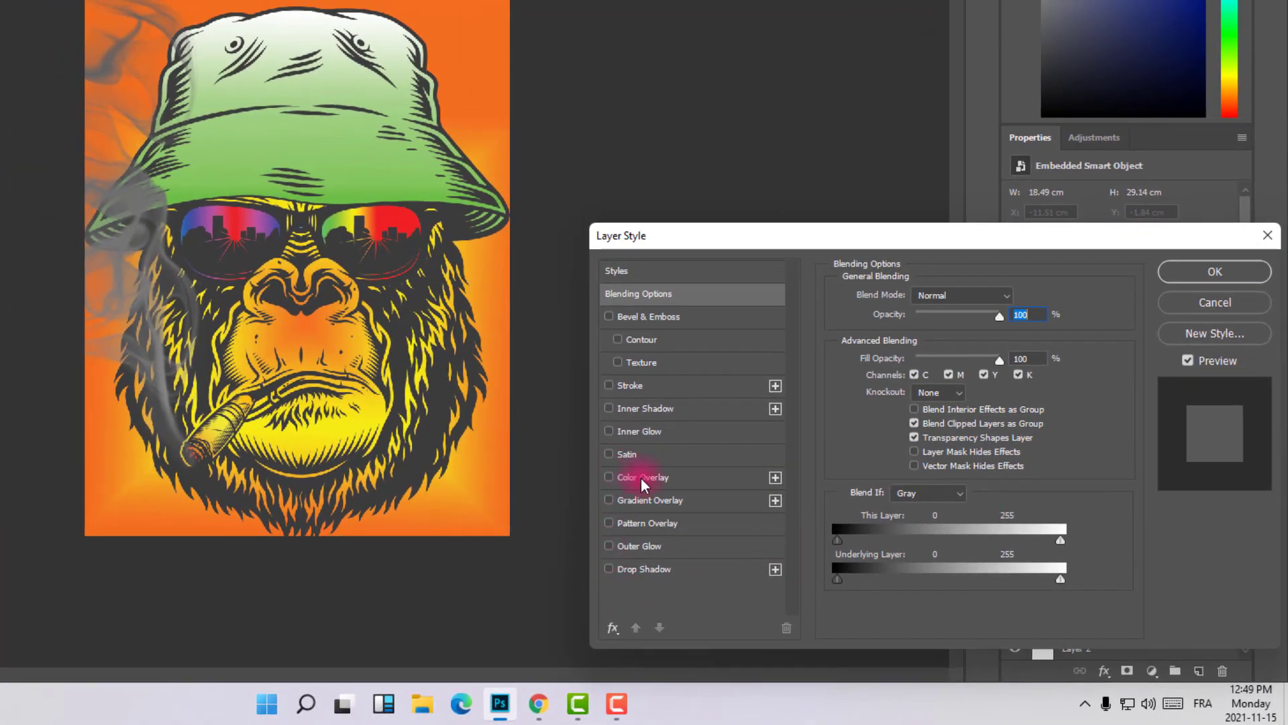
{"action": "left_click", "coordinate": [641, 478]}
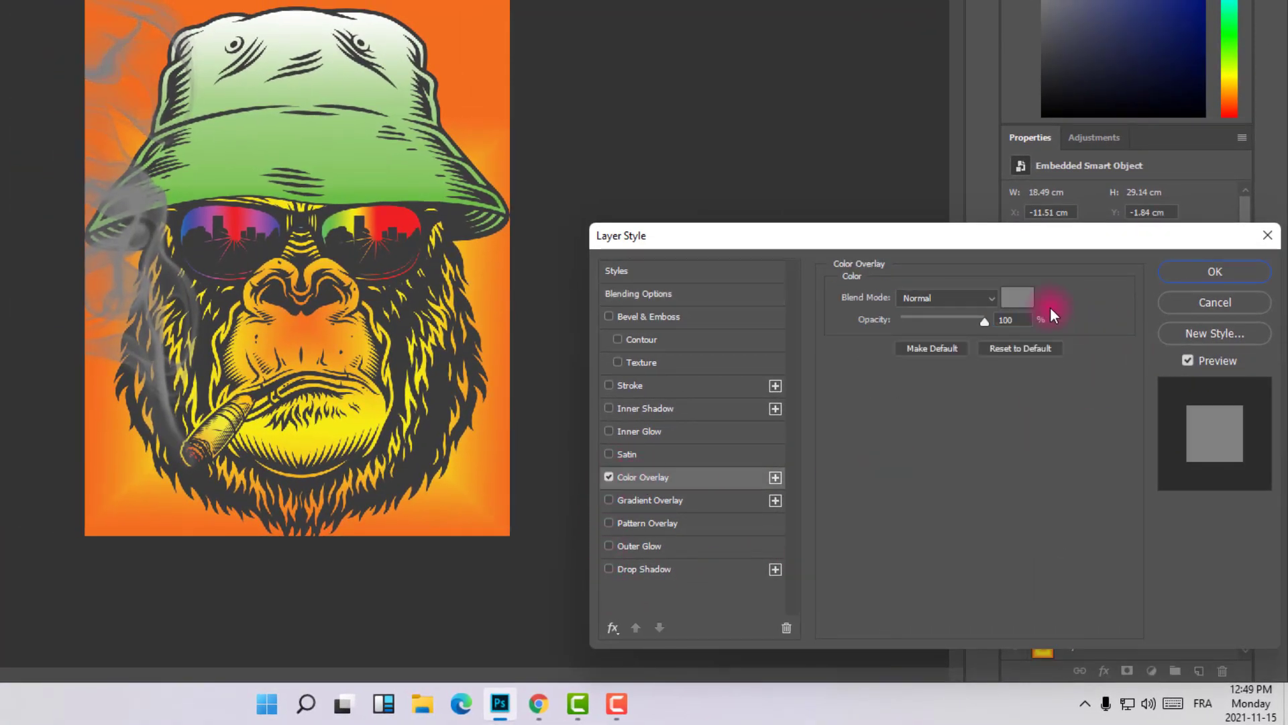
{"action": "left_click", "coordinate": [1023, 301]}
Try white, pink e2007a and dark magenta 7c0043 as the smoke's overlay colour.
{"action": "mouse_move", "coordinate": [831, 362]}
{"action": "left_mouse_down"}
{"action": "mouse_move", "coordinate": [718, 273]}
{"action": "mouse_move", "coordinate": [690, 218]}
{"action": "left_mouse_up"}
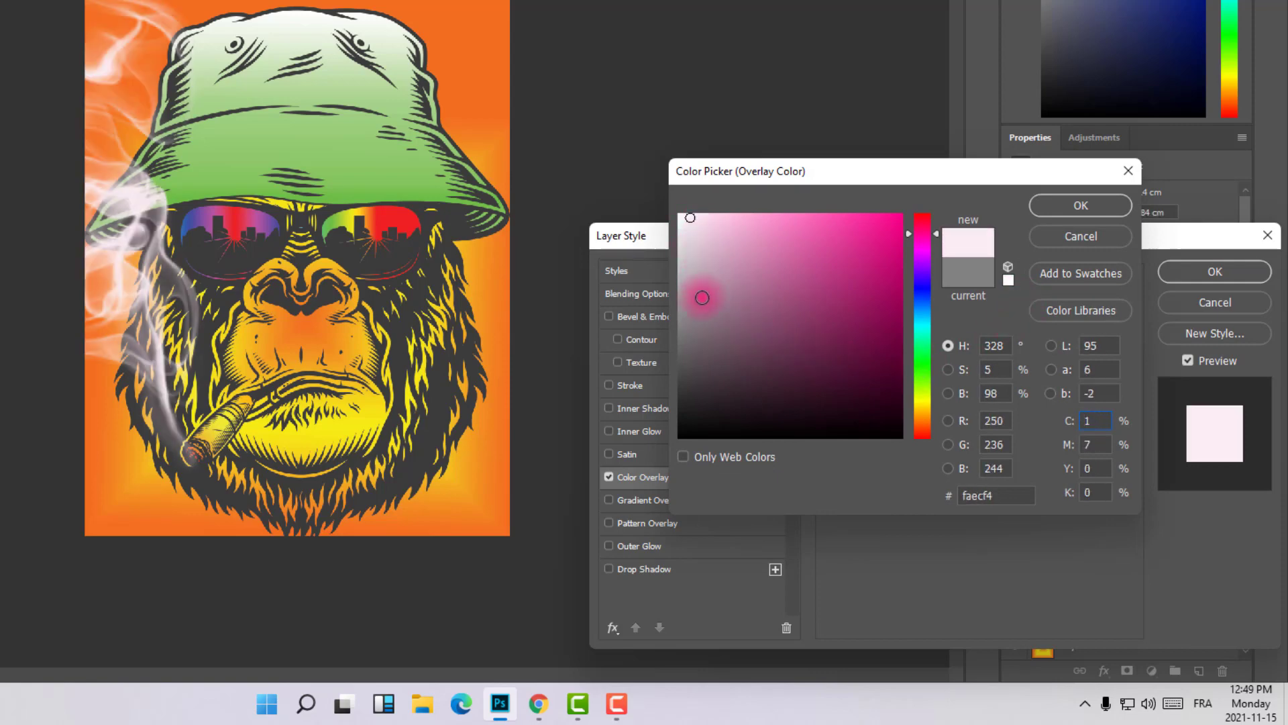
{"action": "mouse_move", "coordinate": [689, 284]}
{"action": "left_mouse_down"}
{"action": "mouse_move", "coordinate": [716, 253]}
{"action": "mouse_move", "coordinate": [655, 223]}
{"action": "mouse_move", "coordinate": [668, 208]}
{"action": "left_mouse_up"}
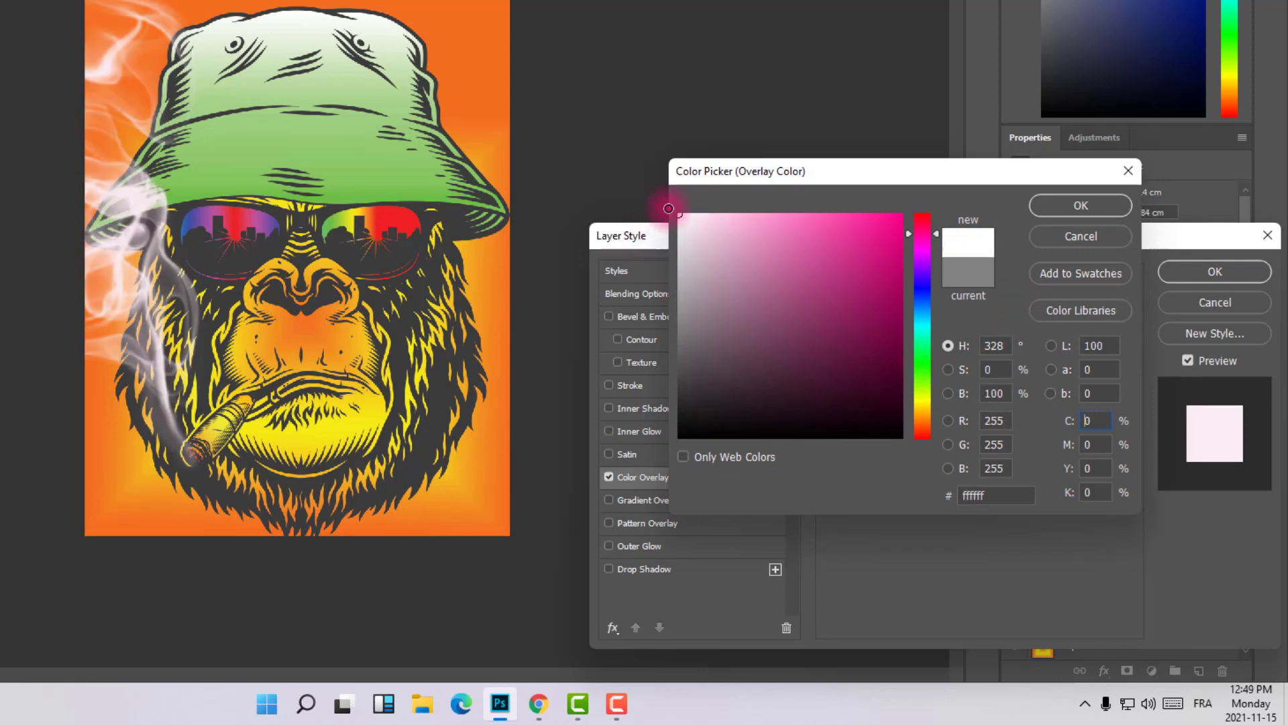
{"action": "left_click_drag", "start_coordinate": [716, 278], "coordinate": [931, 240]}
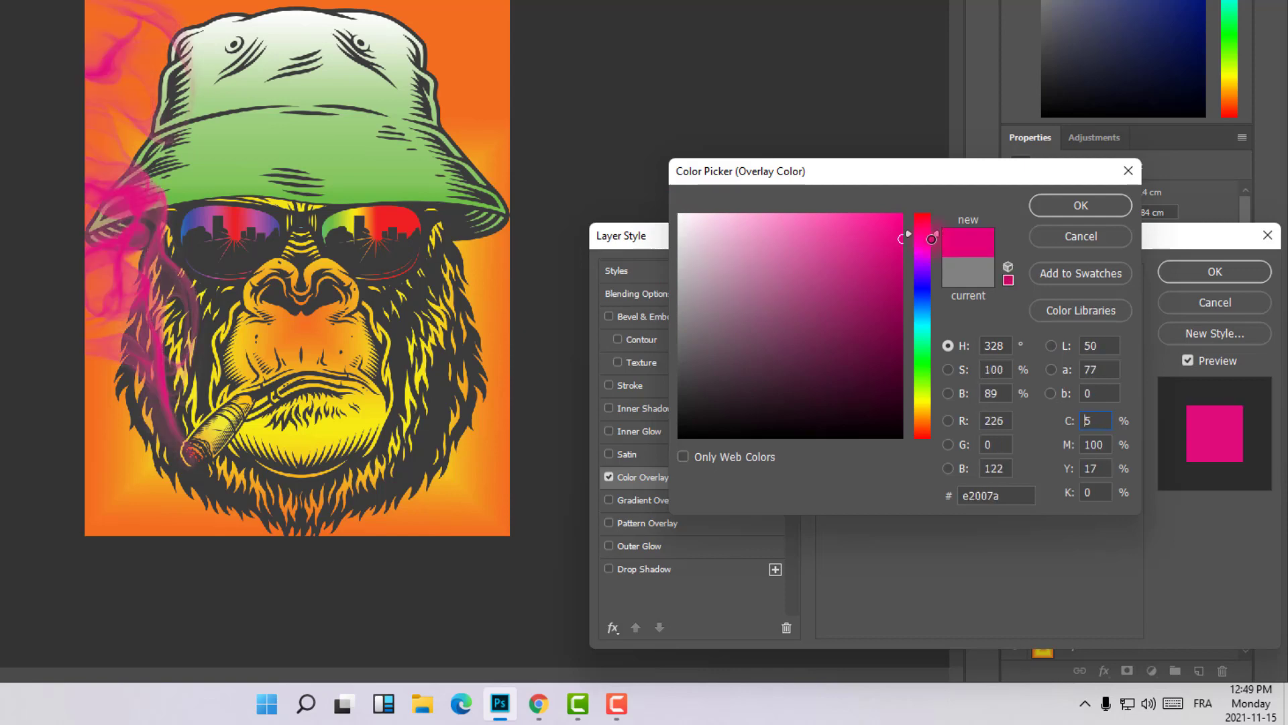
{"action": "mouse_move", "coordinate": [857, 269]}
{"action": "left_mouse_down"}
{"action": "mouse_move", "coordinate": [782, 420]}
{"action": "mouse_move", "coordinate": [828, 331]}
{"action": "mouse_move", "coordinate": [727, 242]}
{"action": "left_mouse_up"}
{"action": "left_click", "coordinate": [894, 323]}
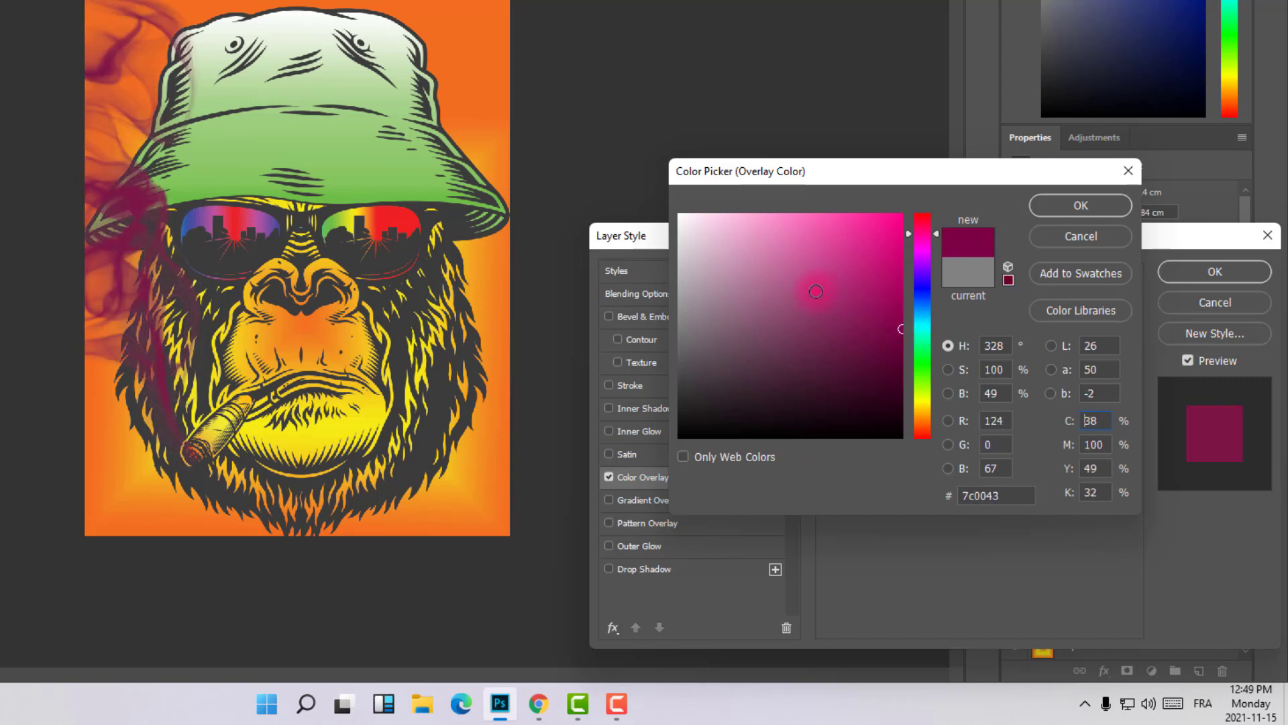
{"action": "left_click_drag", "start_coordinate": [839, 175], "coordinate": [565, 83]}
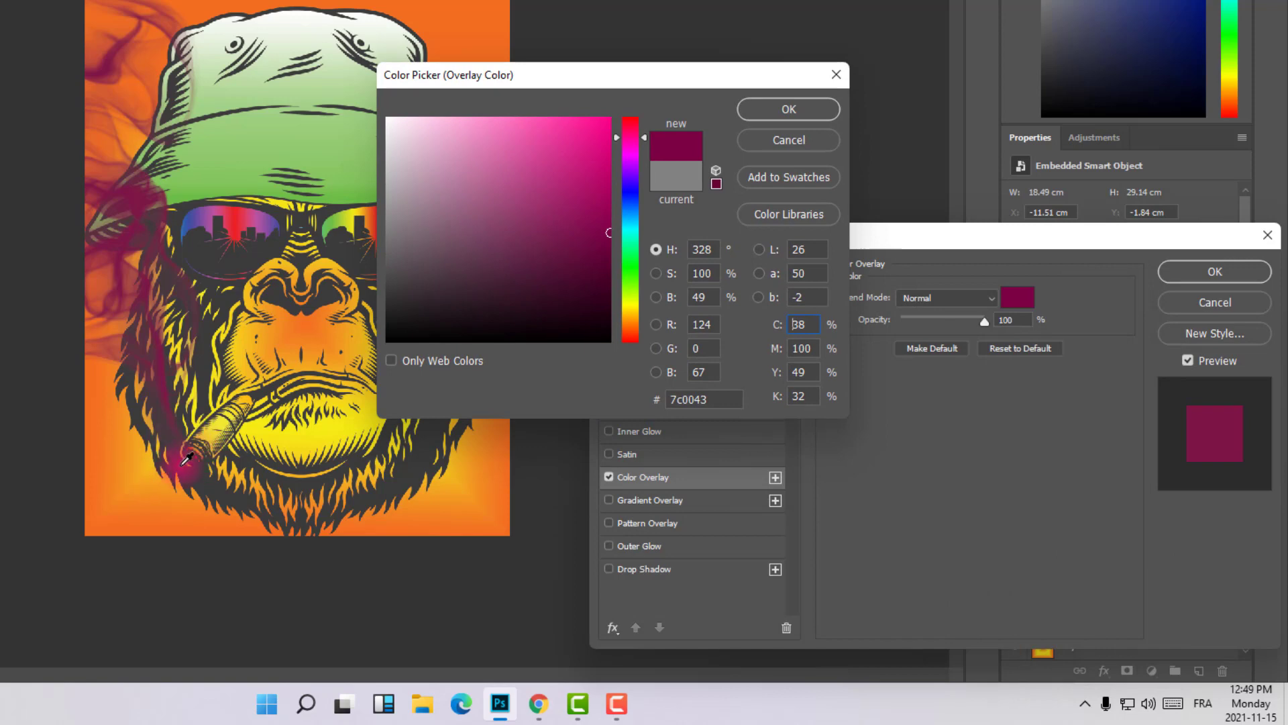
{"action": "left_click_drag", "start_coordinate": [692, 75], "coordinate": [1048, 207]}
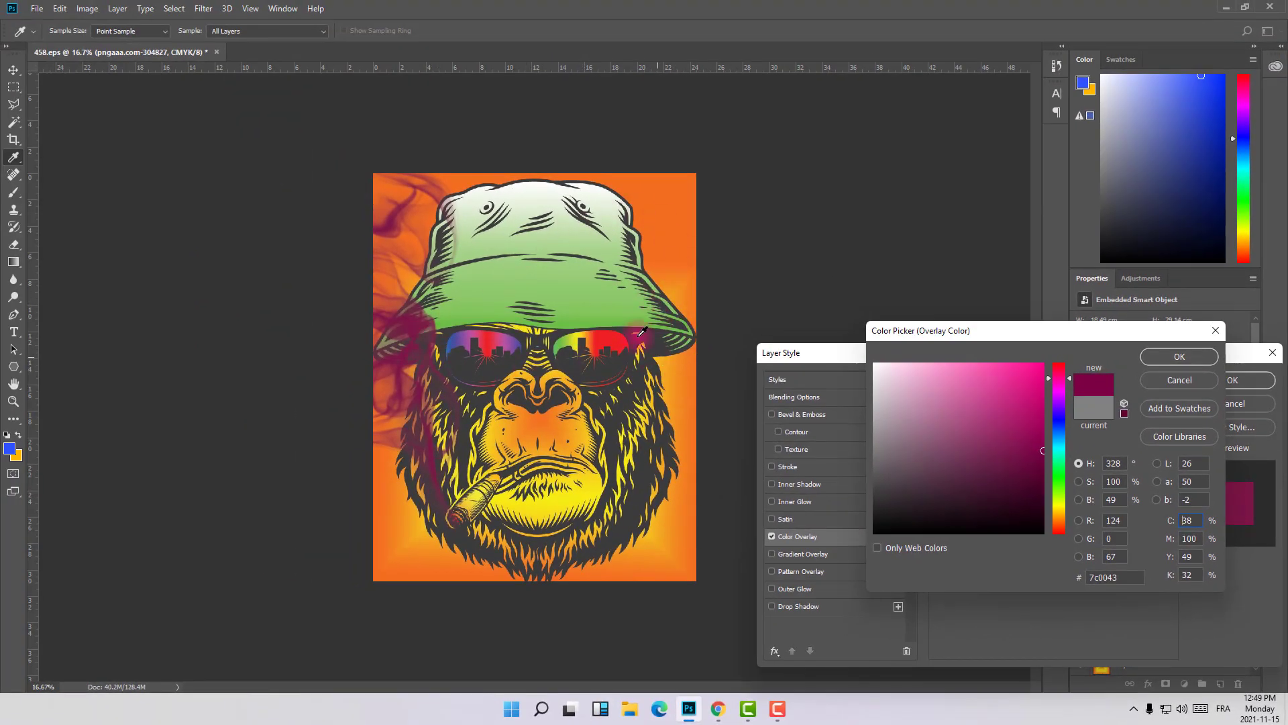
{"action": "left_click_drag", "start_coordinate": [1083, 328], "coordinate": [1071, 363]}
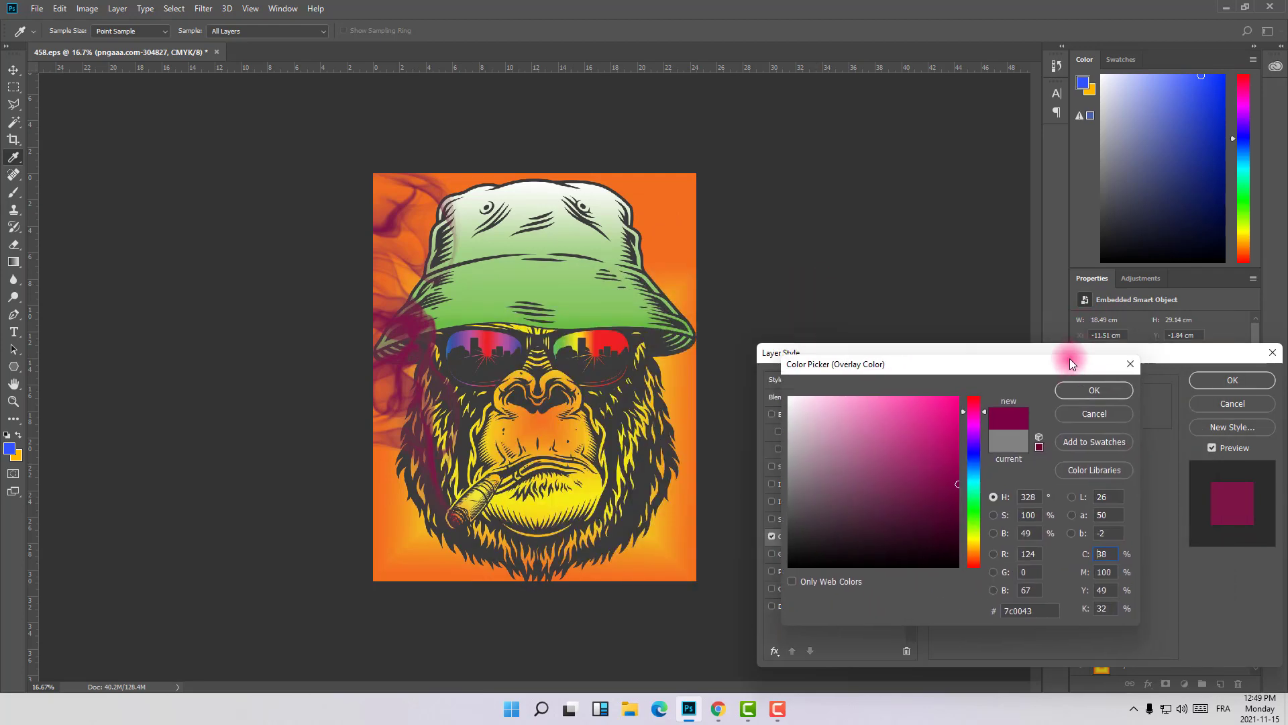
{"action": "left_click", "coordinate": [1099, 395]}
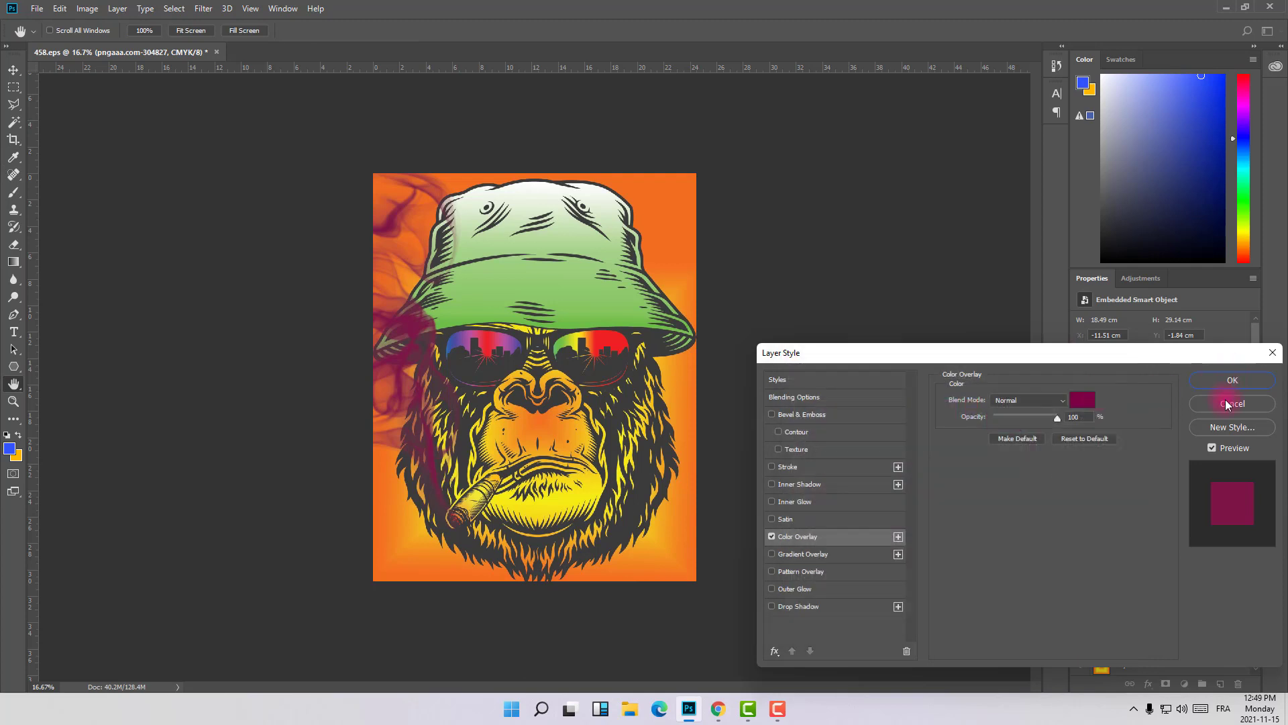
Set the smoke's overlay colour to white and apply the layer style.
{"action": "left_click", "coordinate": [1082, 401]}
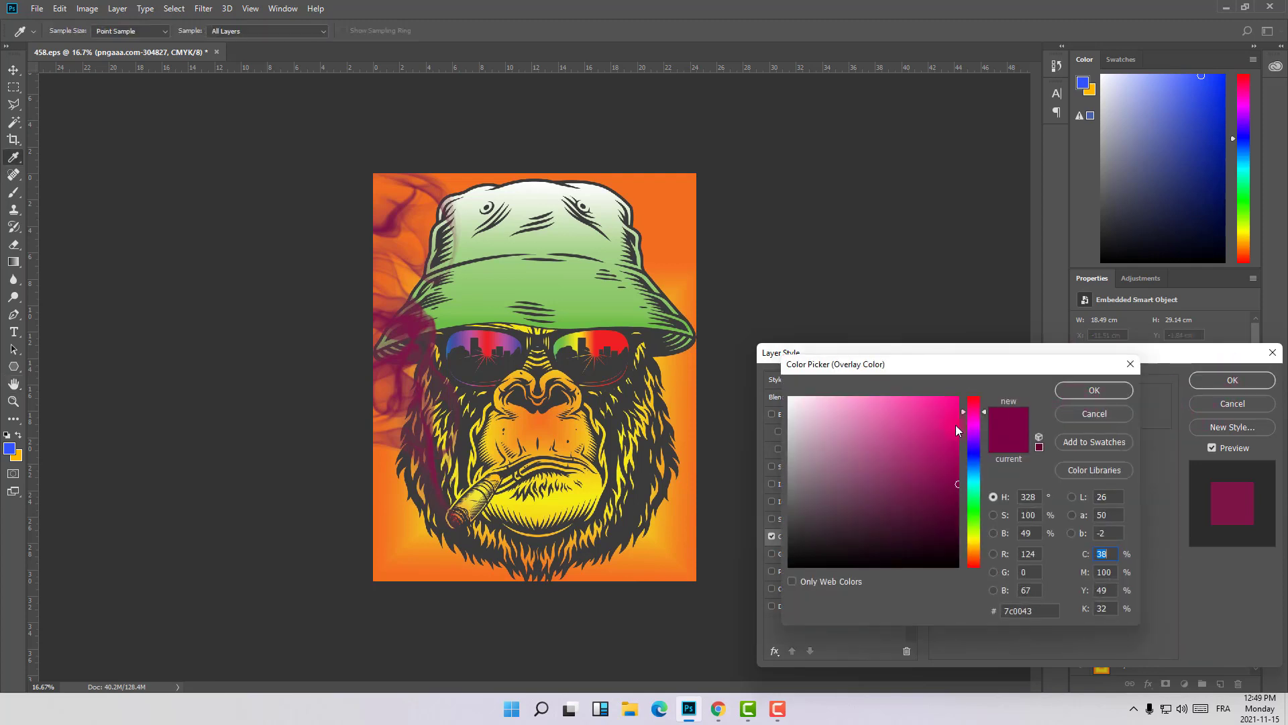
{"action": "left_click_drag", "start_coordinate": [865, 445], "coordinate": [759, 397]}
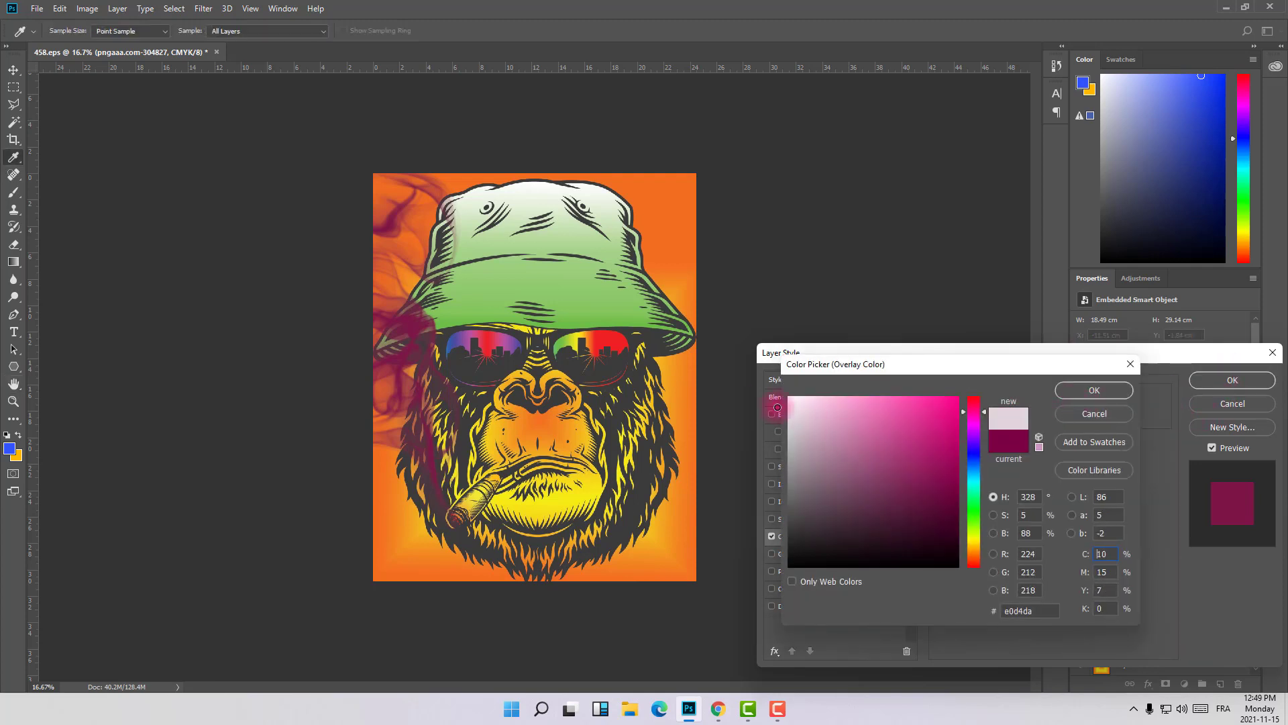
{"action": "left_click", "coordinate": [1085, 396]}
{"action": "left_click", "coordinate": [1248, 382]}
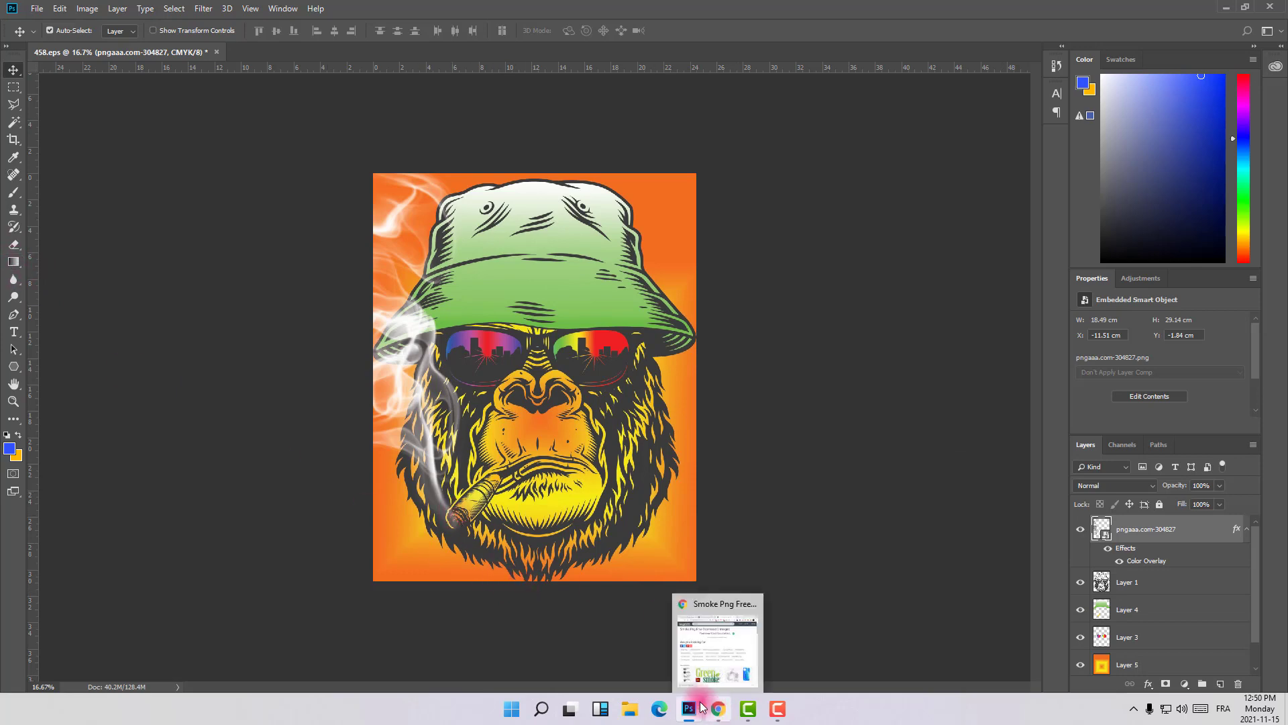
Switch to Chrome and look over the OpenSea home page down to the Notable Drops.
{"action": "mouse_move", "coordinate": [718, 709]}
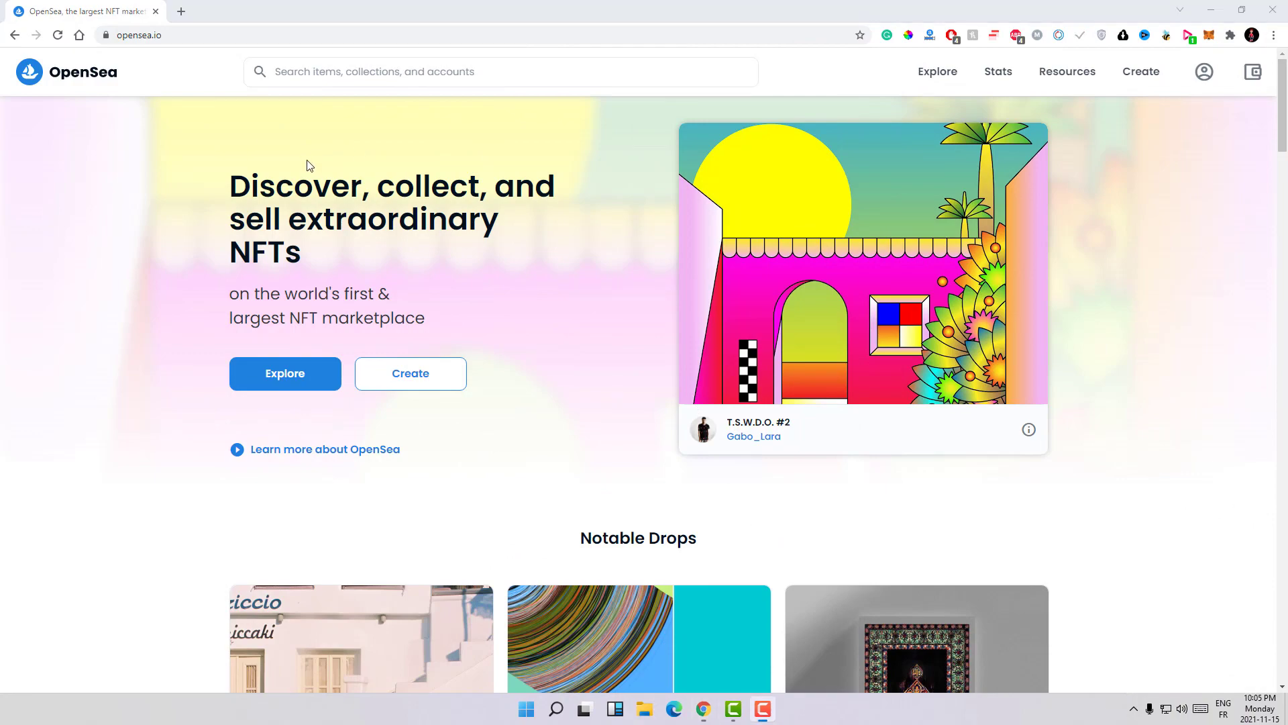
{"action": "scroll", "coordinate": [468, 339], "scroll_direction": "down", "scroll_amount": 3}
{"action": "scroll", "coordinate": [468, 339], "scroll_direction": "up", "scroll_amount": 3}
{"action": "scroll", "coordinate": [547, 359], "scroll_direction": "down", "scroll_amount": 8}
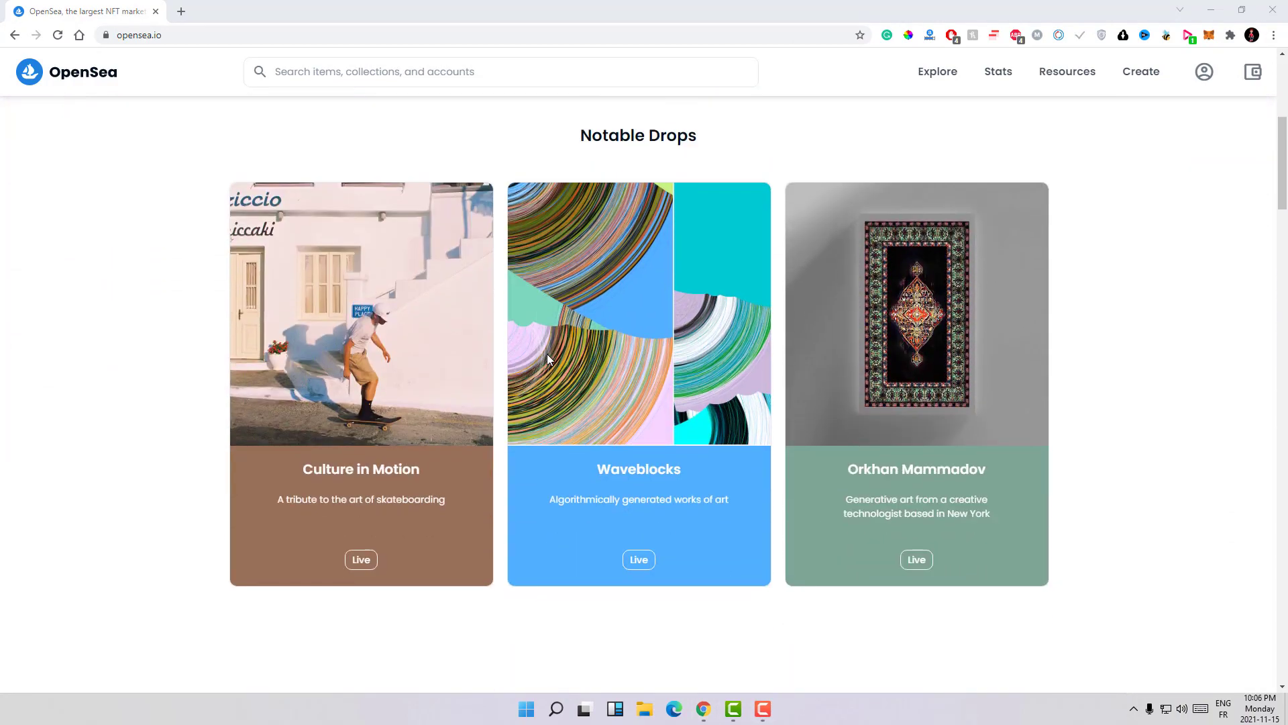
{"action": "scroll", "coordinate": [547, 359], "scroll_direction": "up", "scroll_amount": 3}
Open the OpenSea listing of all NFTs.
{"action": "left_click", "coordinate": [936, 72]}
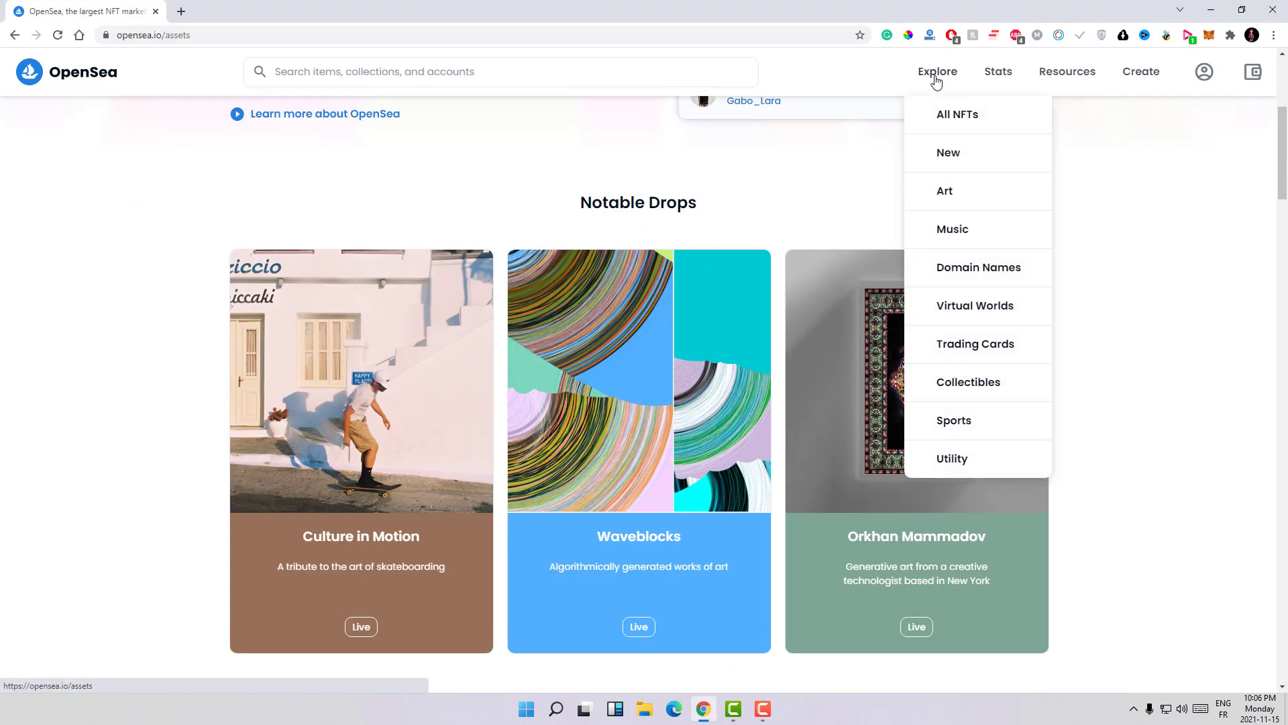
{"action": "scroll", "coordinate": [803, 190], "scroll_direction": "up", "scroll_amount": 4}
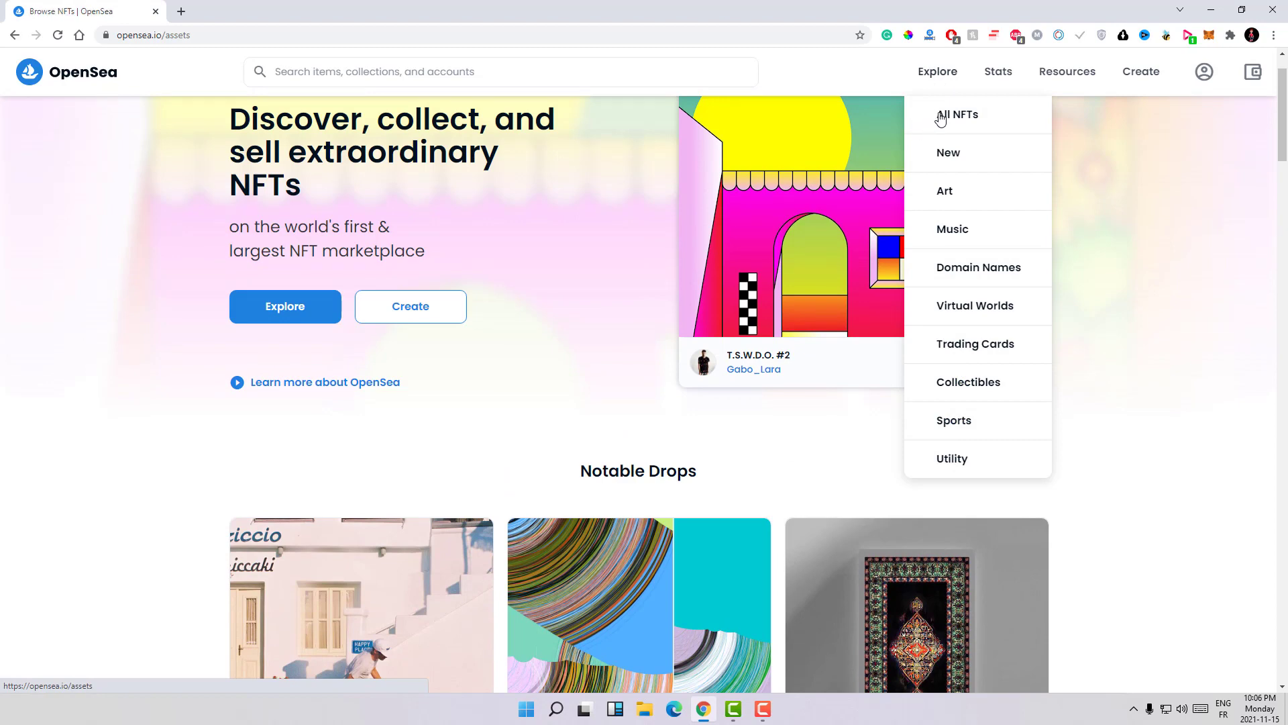
{"action": "left_click", "coordinate": [941, 117]}
Browse the listing of all NFTs, examining the artwork styles and prices of the items.
{"action": "scroll", "coordinate": [561, 362], "scroll_direction": "down", "scroll_amount": 4}
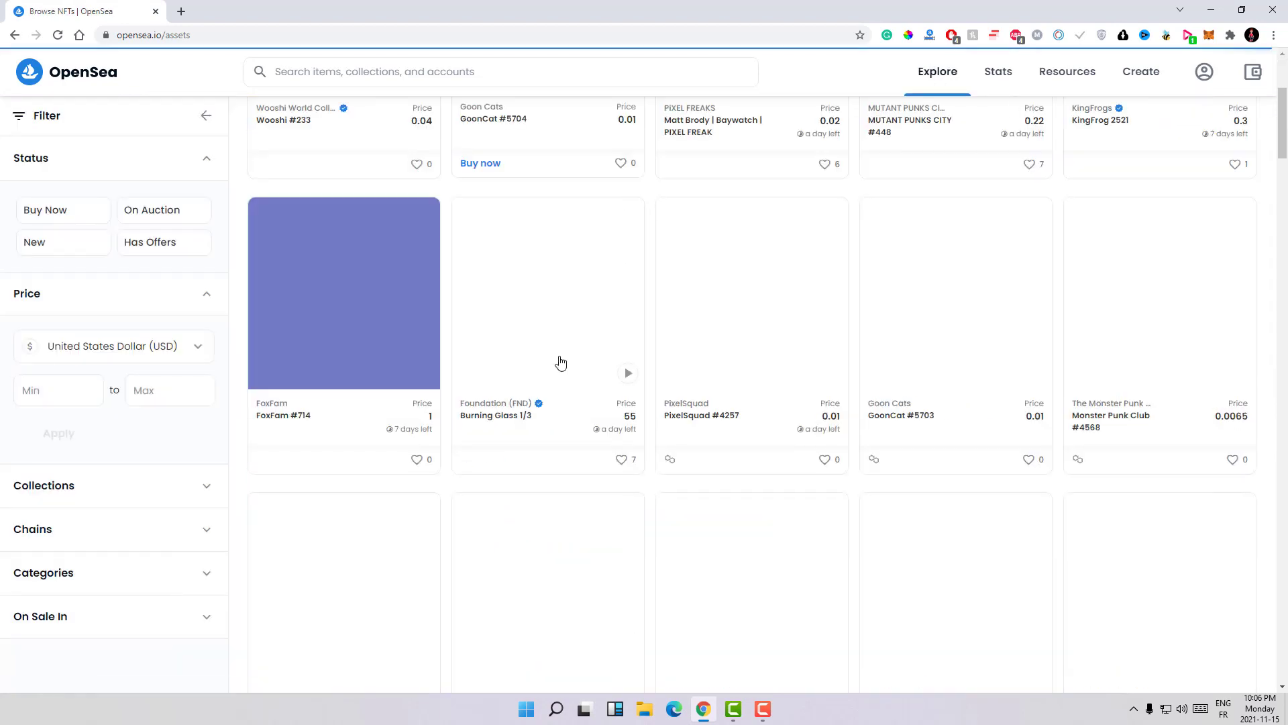
{"action": "scroll", "coordinate": [571, 369], "scroll_direction": "up", "scroll_amount": 4}
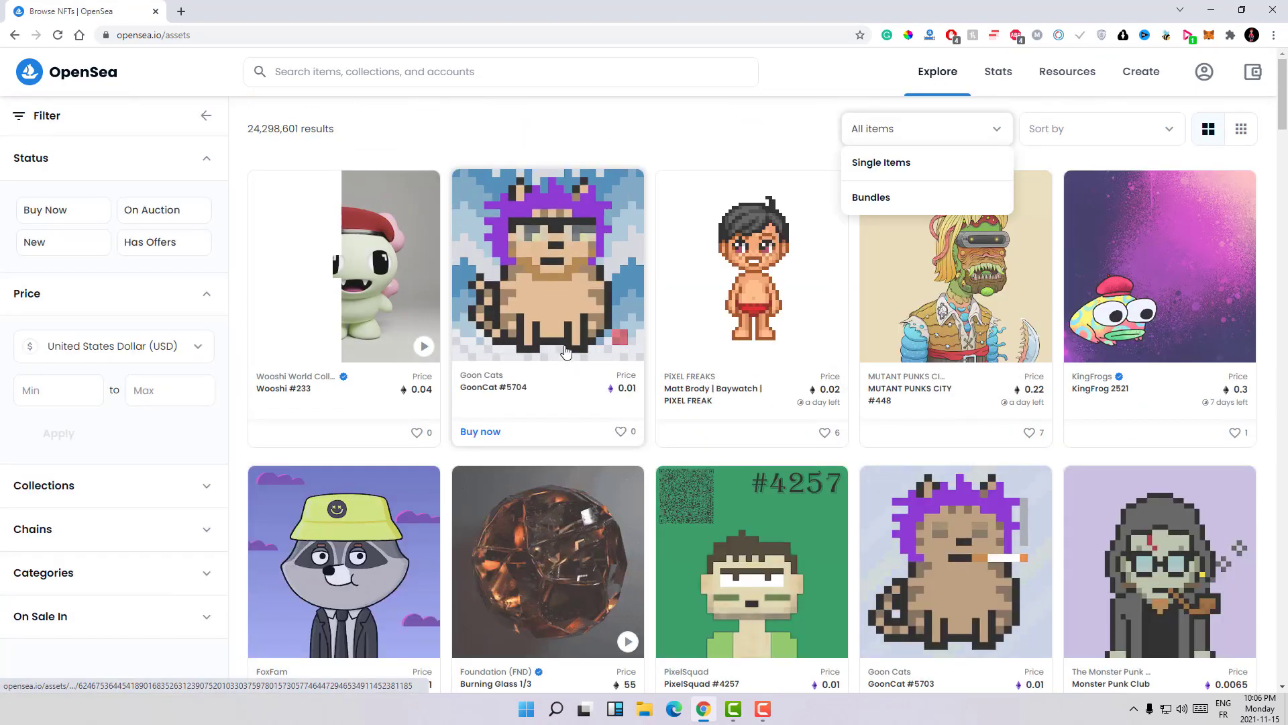
{"action": "scroll", "coordinate": [417, 302], "scroll_direction": "down", "scroll_amount": 2}
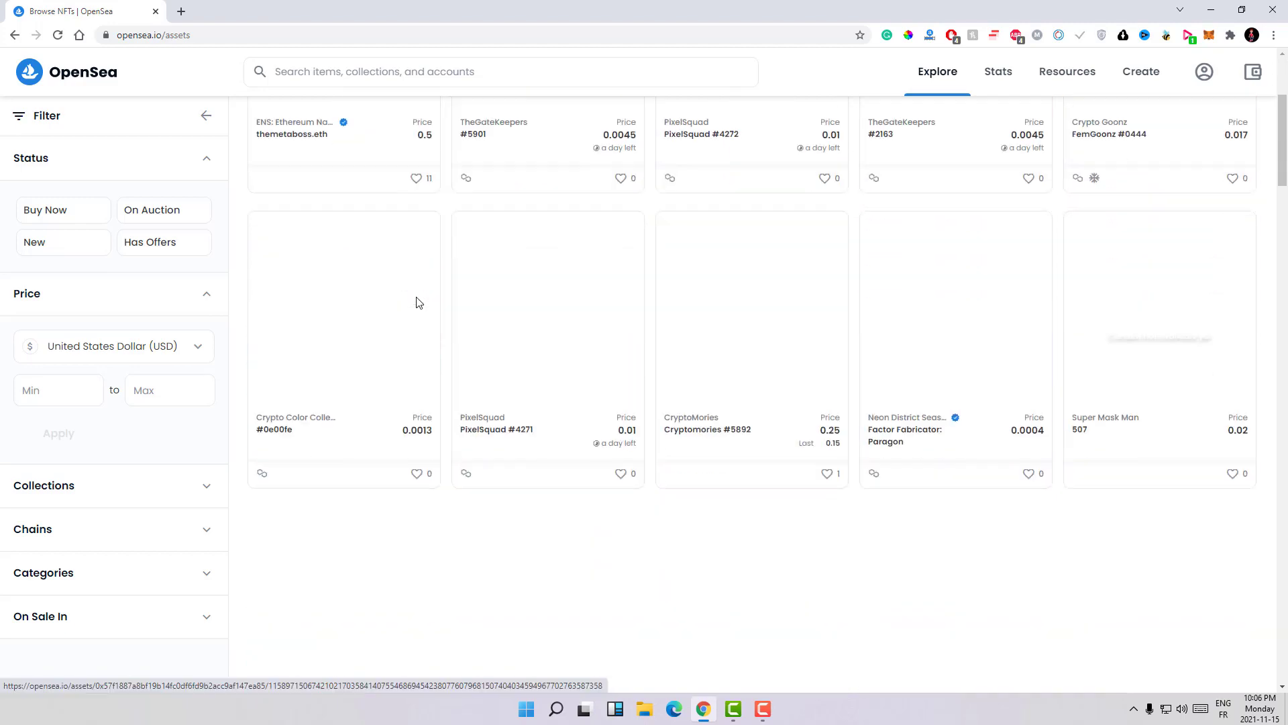
{"action": "scroll", "coordinate": [417, 303], "scroll_direction": "up", "scroll_amount": 4}
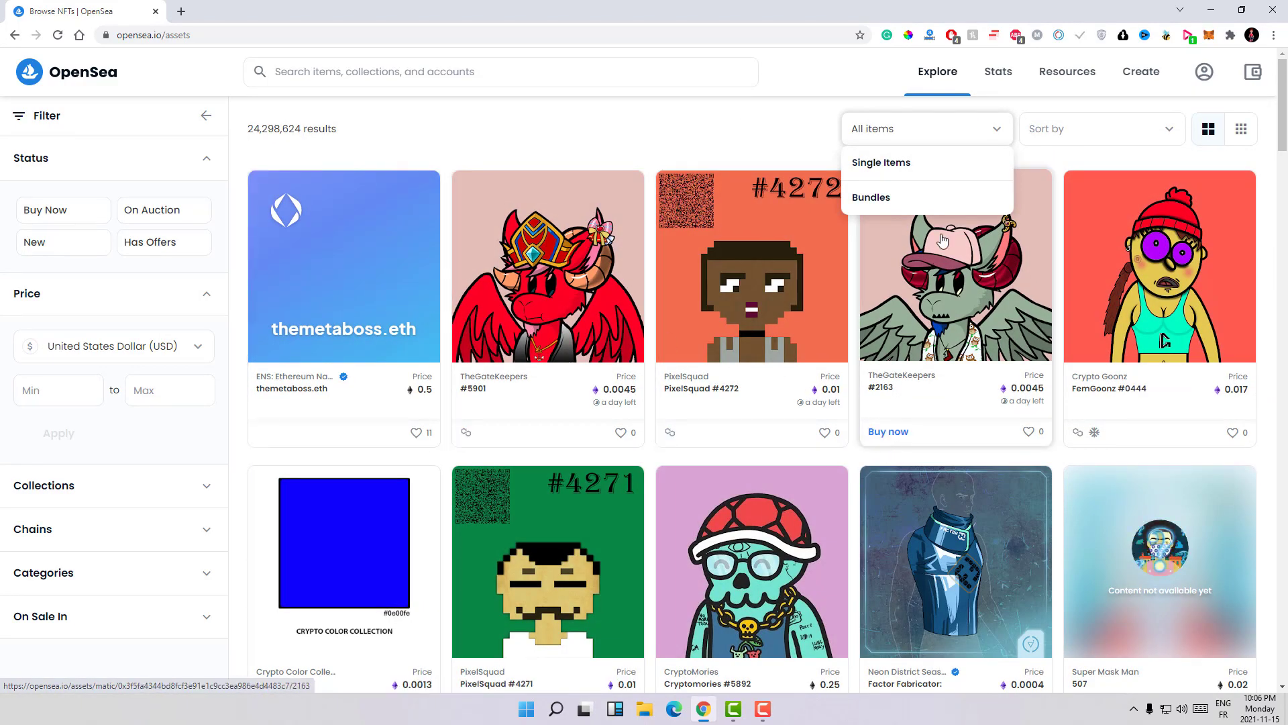
{"action": "left_click", "coordinate": [788, 144]}
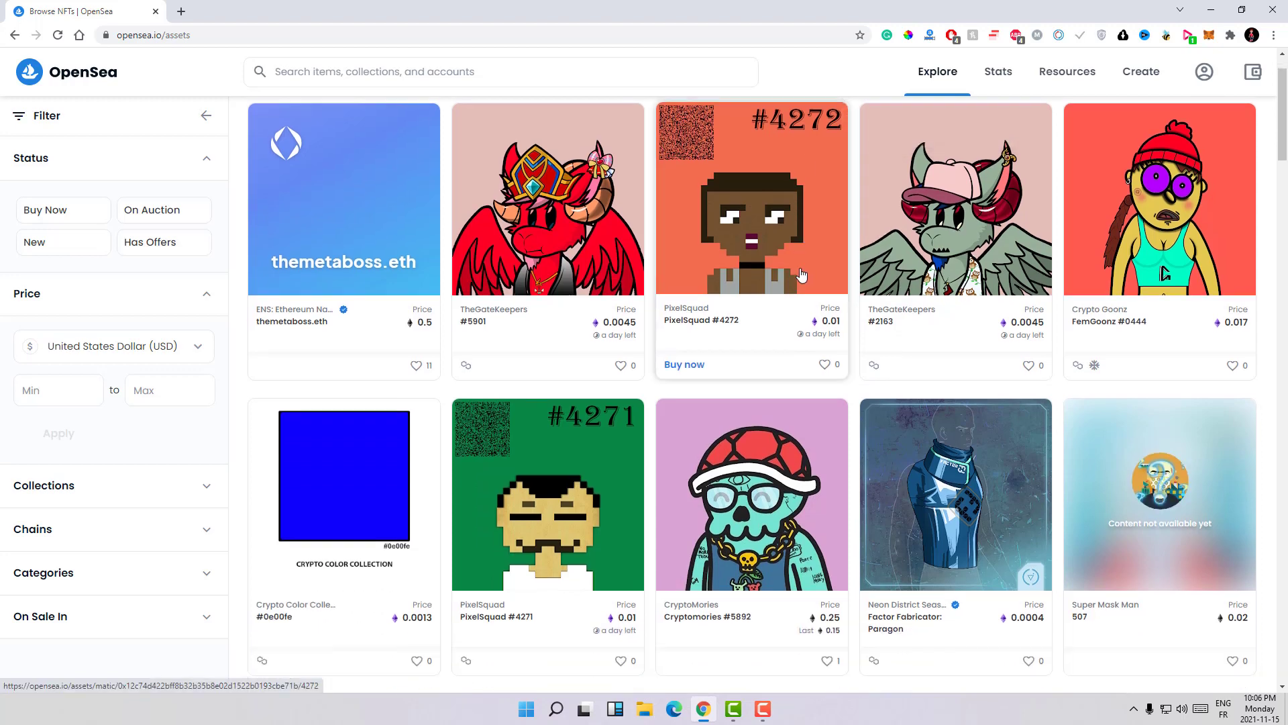
{"action": "scroll", "coordinate": [802, 273], "scroll_direction": "down", "scroll_amount": 5}
{"action": "scroll", "coordinate": [802, 273], "scroll_direction": "down", "scroll_amount": 5}
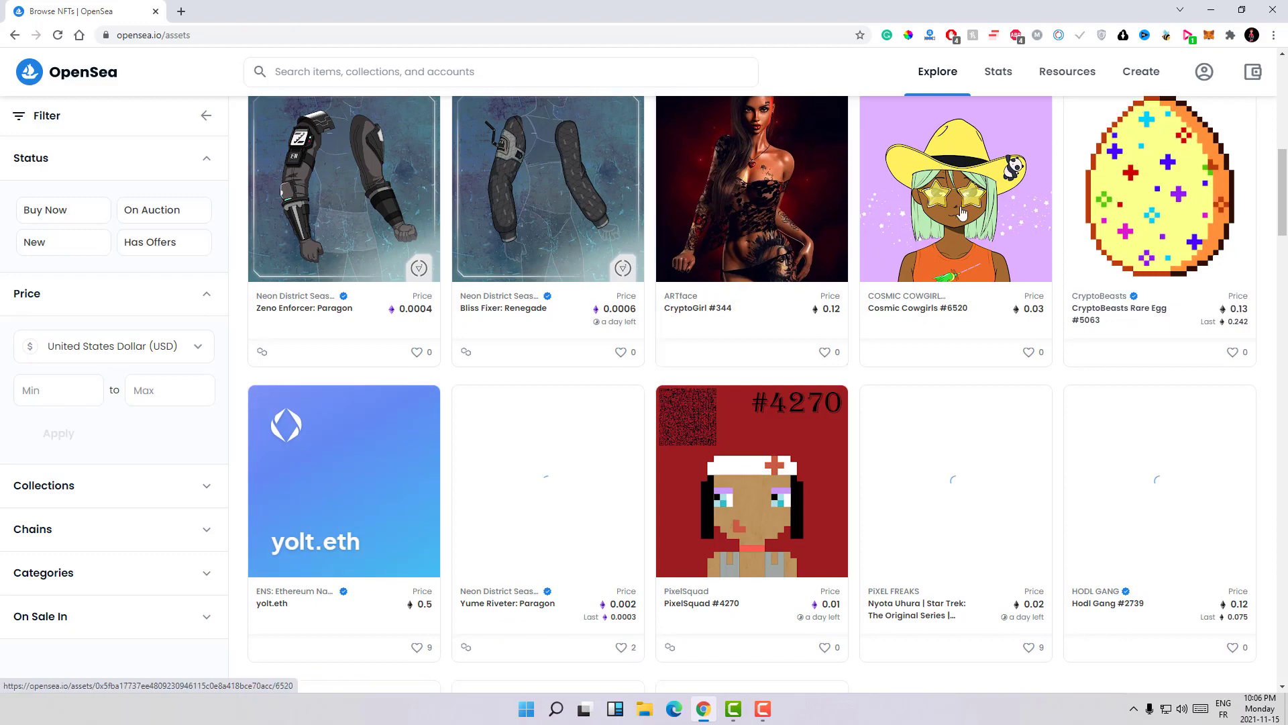
{"action": "scroll", "coordinate": [958, 229], "scroll_direction": "down", "scroll_amount": 1}
{"action": "scroll", "coordinate": [958, 230], "scroll_direction": "down", "scroll_amount": 2}
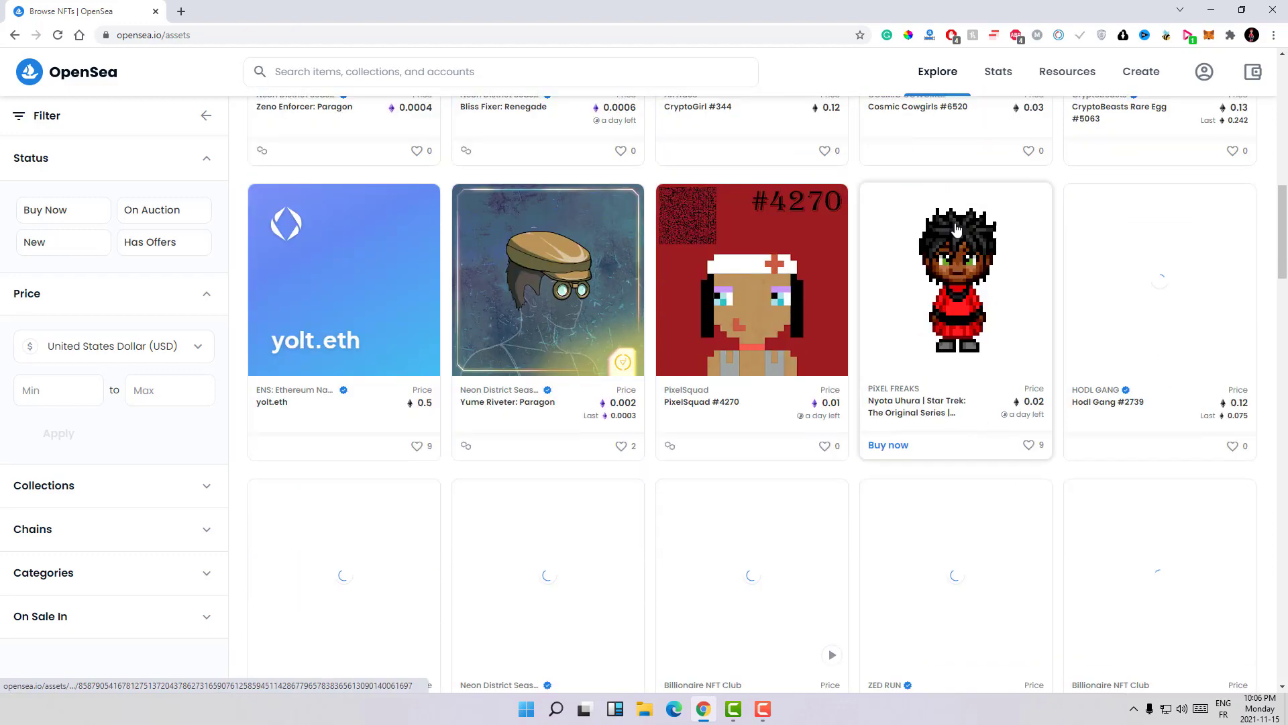
{"action": "scroll", "coordinate": [955, 227], "scroll_direction": "up", "scroll_amount": 2}
{"action": "scroll", "coordinate": [929, 248], "scroll_direction": "down", "scroll_amount": 7}
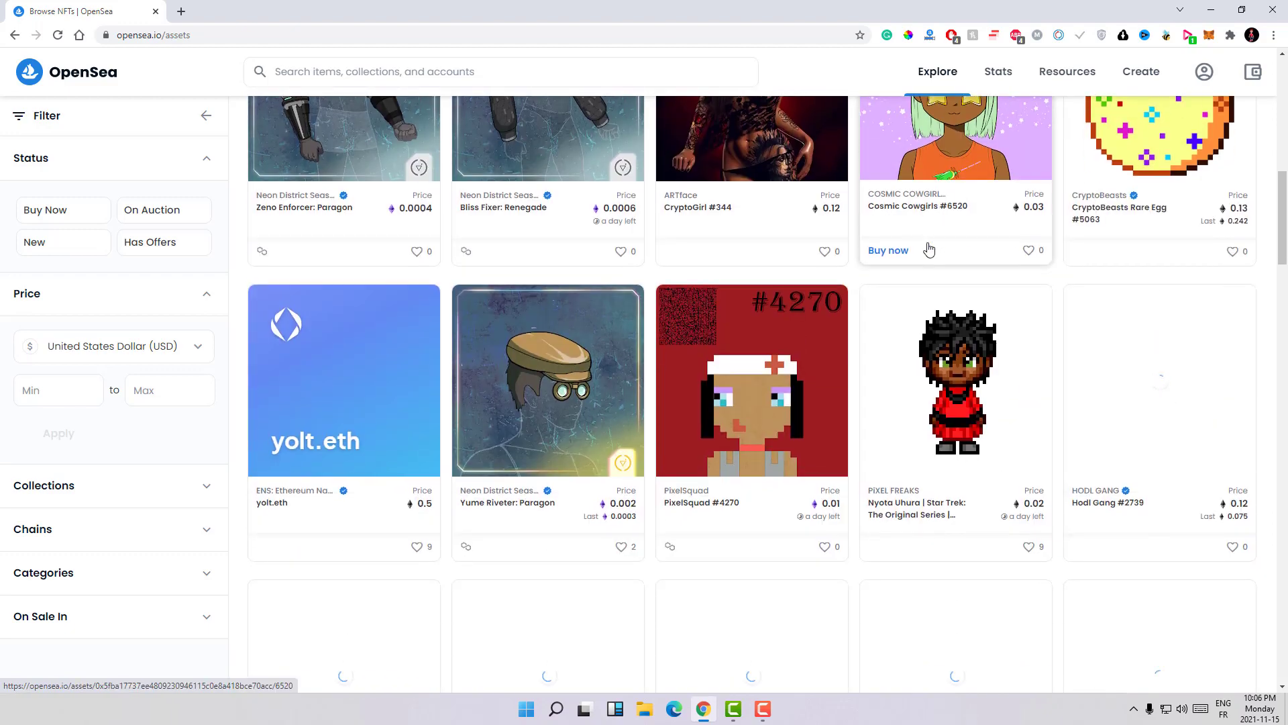
{"action": "scroll", "coordinate": [929, 249], "scroll_direction": "up", "scroll_amount": 6}
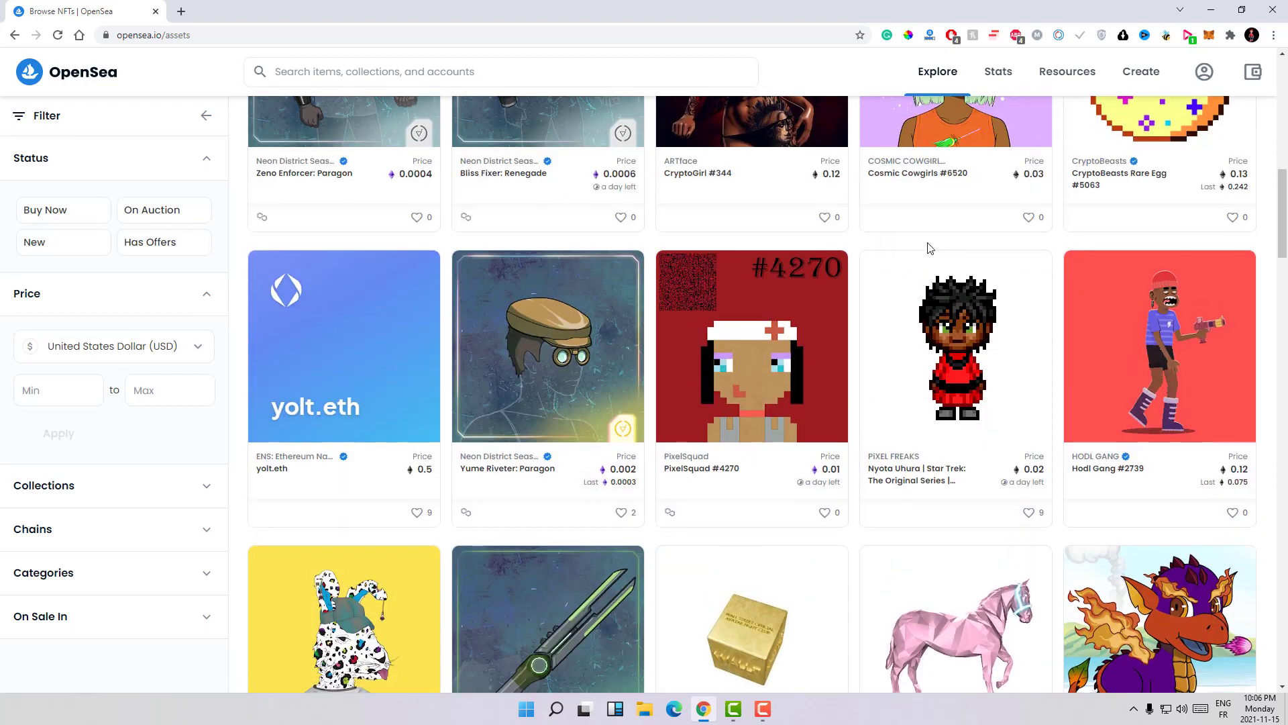
{"action": "scroll", "coordinate": [930, 250], "scroll_direction": "down", "scroll_amount": 3}
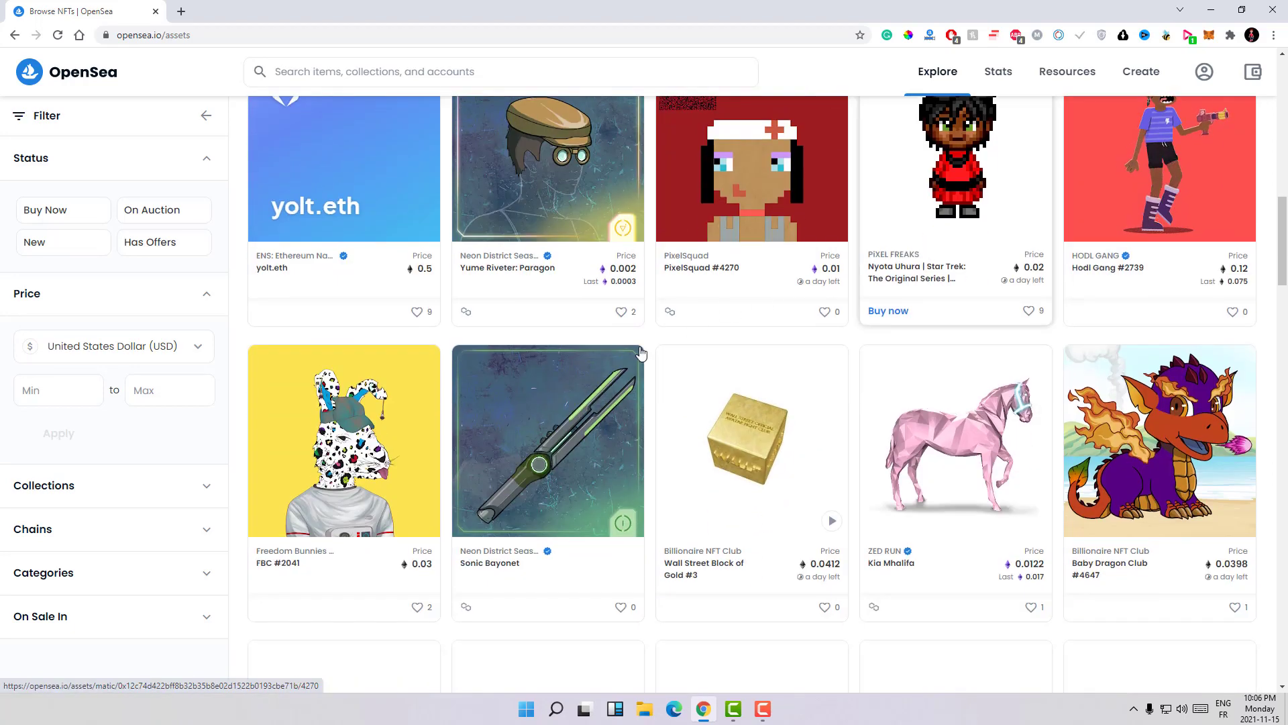
{"action": "scroll", "coordinate": [667, 345], "scroll_direction": "down", "scroll_amount": 1}
{"action": "scroll", "coordinate": [666, 344], "scroll_direction": "up", "scroll_amount": 7}
{"action": "scroll", "coordinate": [664, 338], "scroll_direction": "up", "scroll_amount": 3}
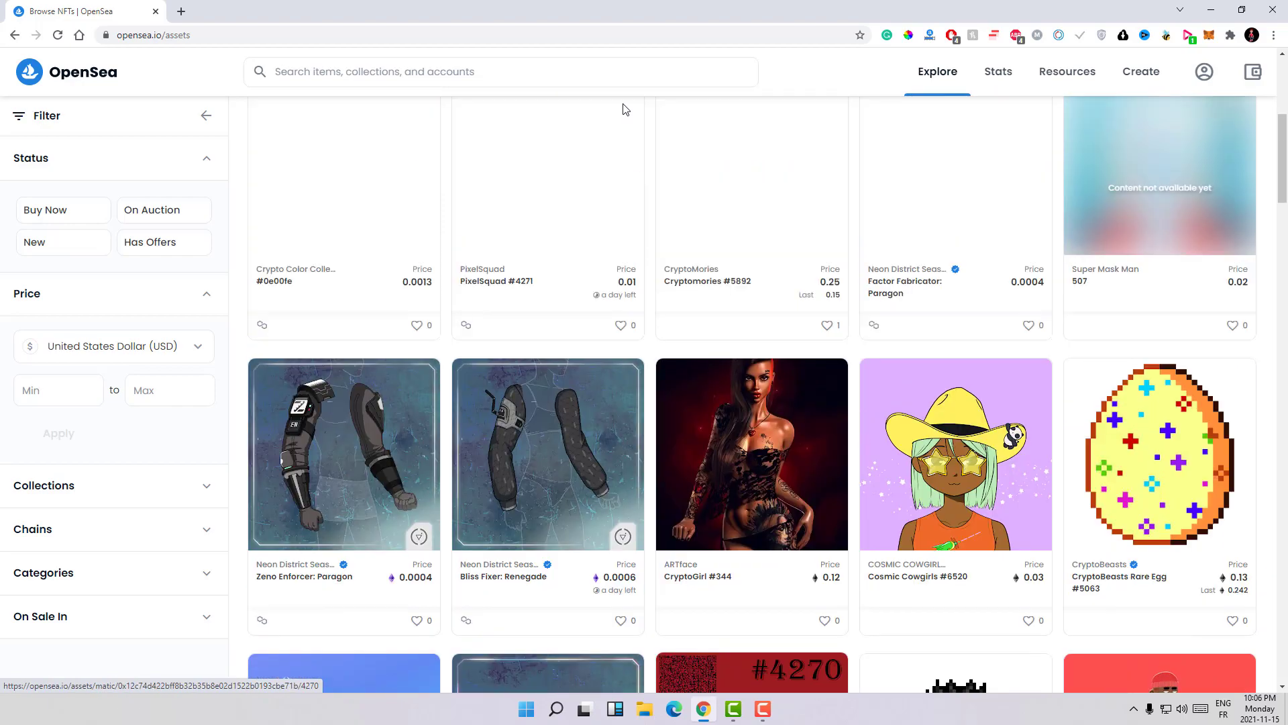
Search OpenSea for "monk" and open the Monkey Bet DAO collection.
{"action": "left_click", "coordinate": [636, 85]}
{"action": "scroll", "coordinate": [568, 161], "scroll_direction": "up", "scroll_amount": 6}
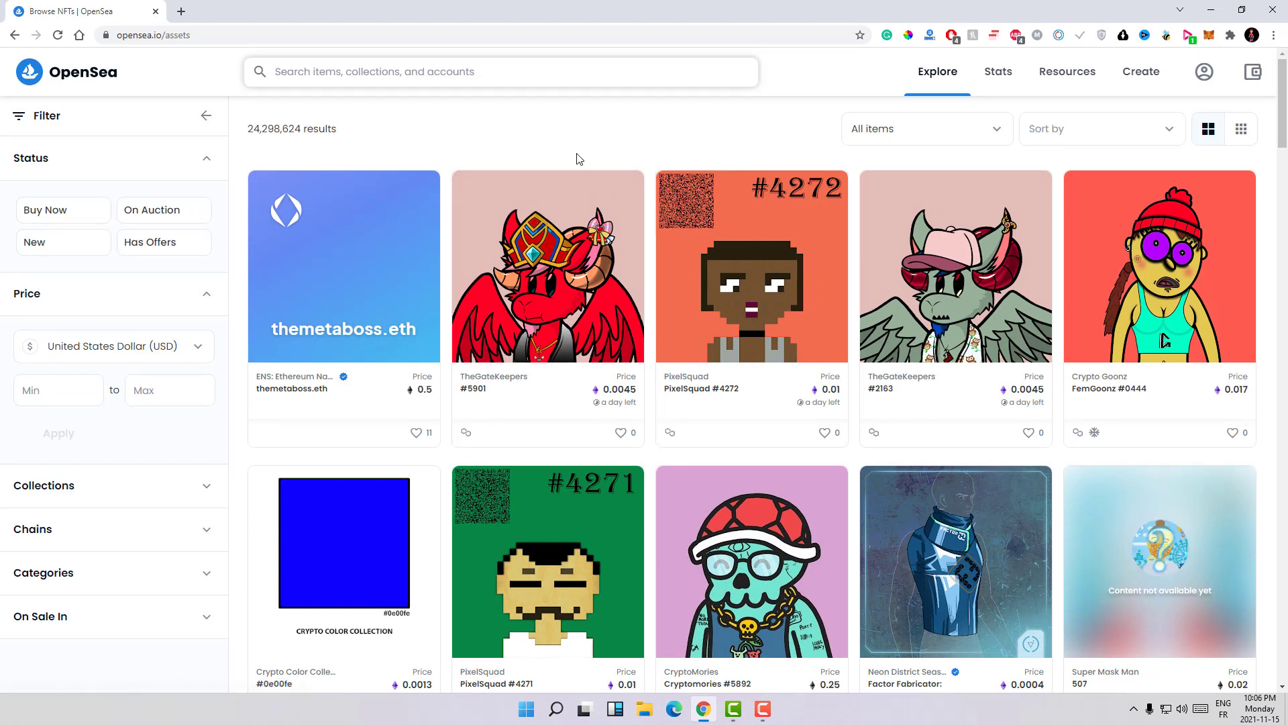
{"action": "left_click", "coordinate": [547, 82]}
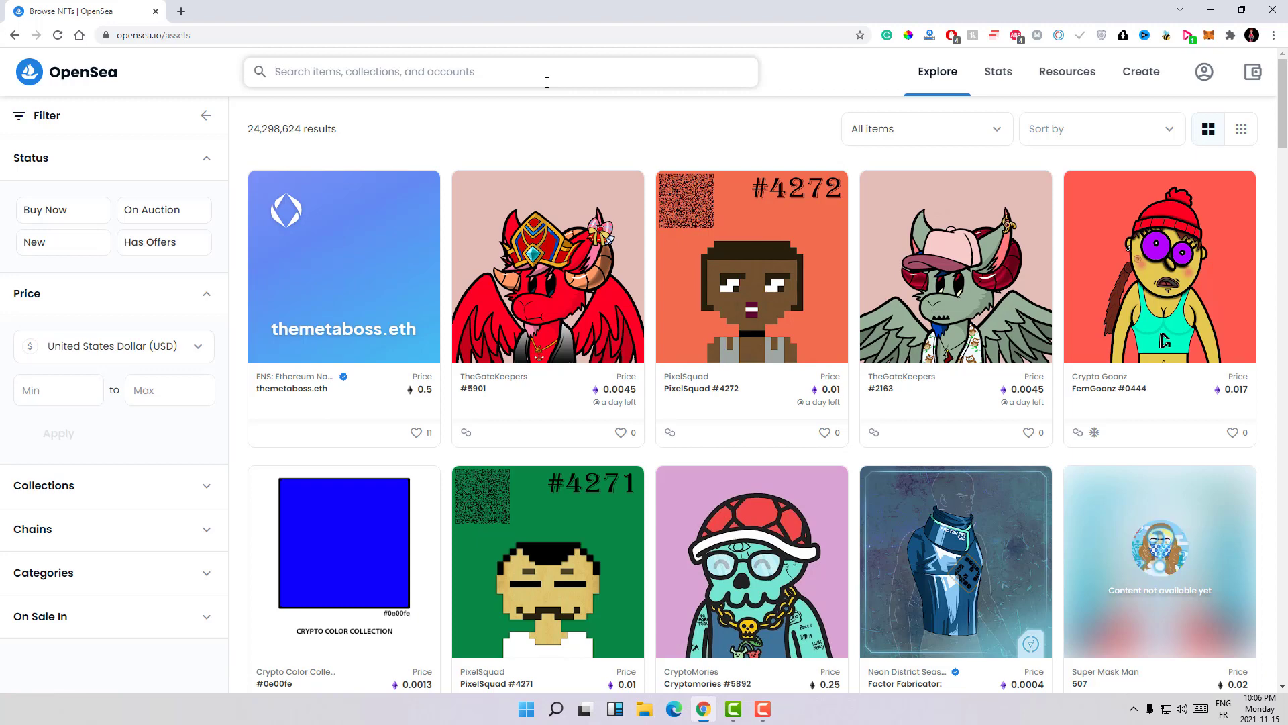
{"action": "type", "text": "monk"}
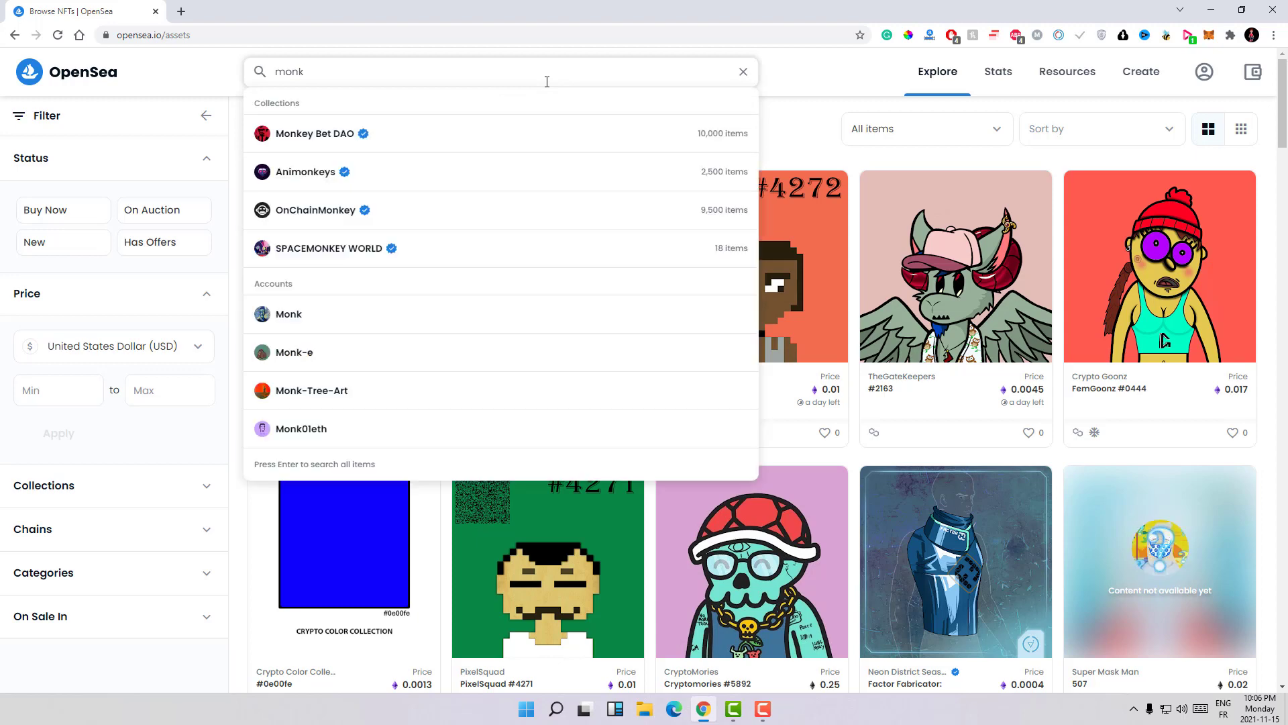
{"action": "left_click", "coordinate": [318, 133]}
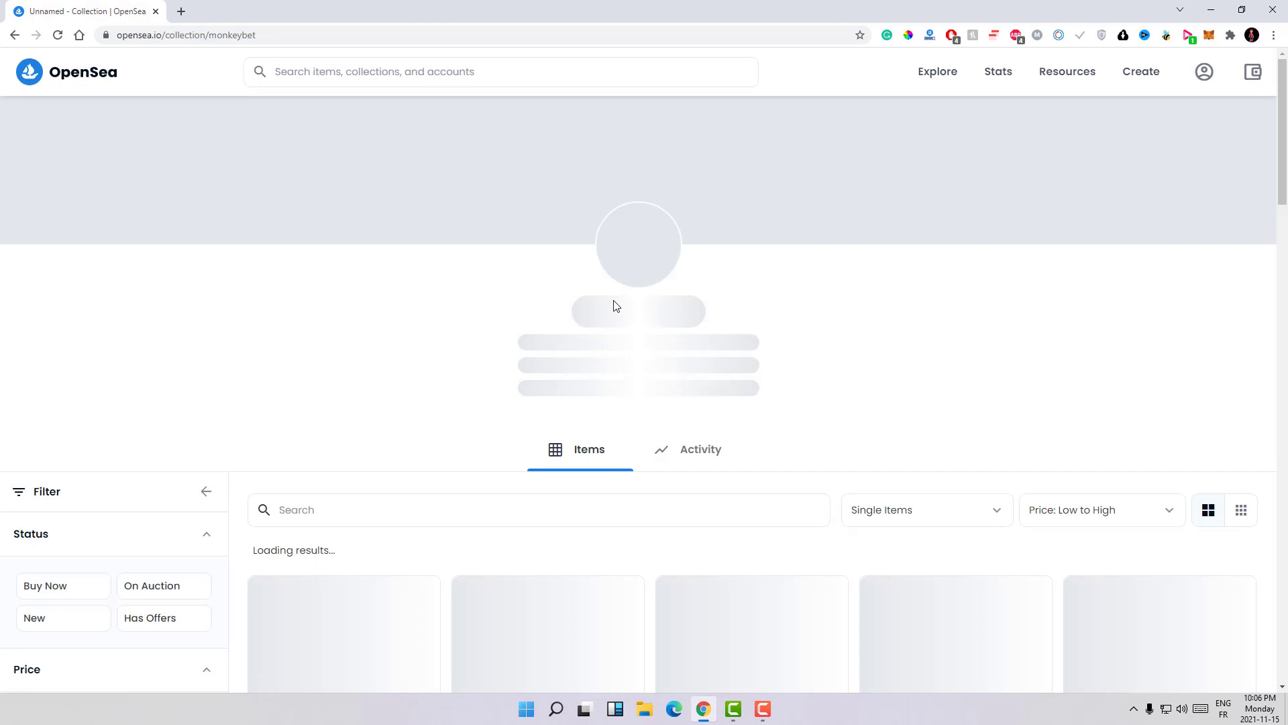
Examine the Monkey Bet DAO collection's header details and its monkey artworks with their prices.
{"action": "scroll", "coordinate": [616, 306], "scroll_direction": "down", "scroll_amount": 3}
{"action": "scroll", "coordinate": [614, 302], "scroll_direction": "up", "scroll_amount": 3}
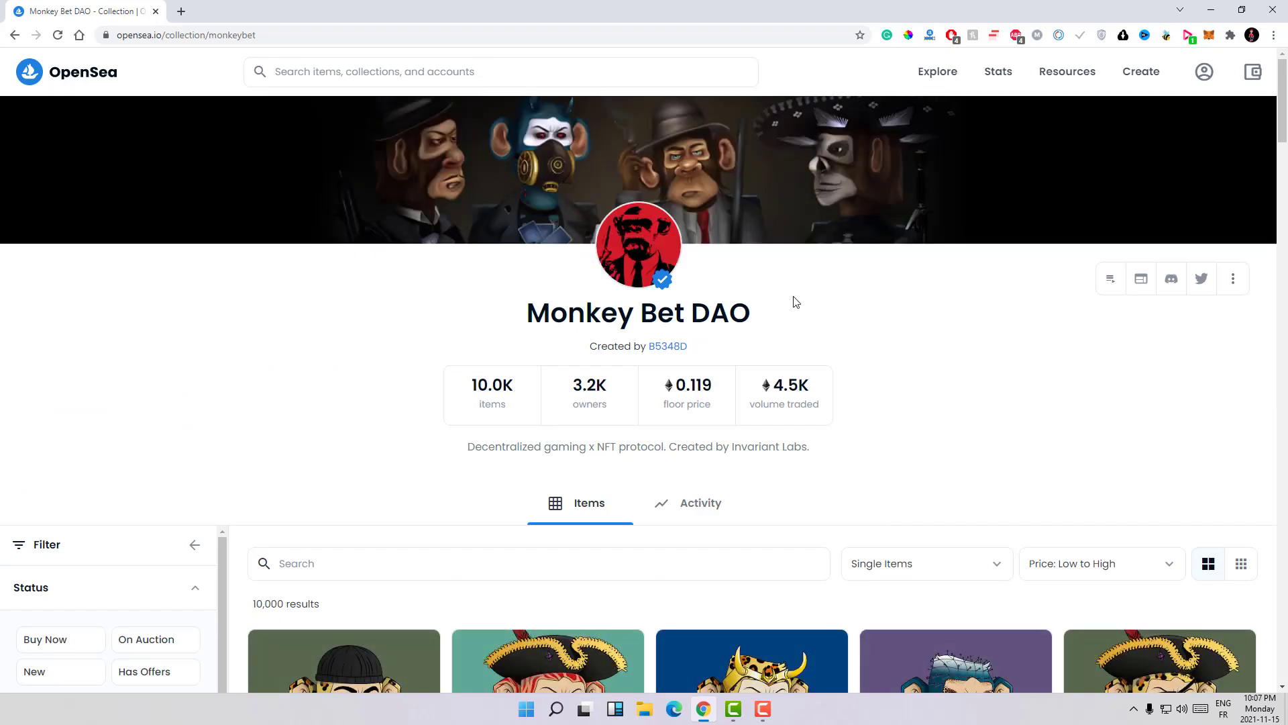
{"action": "scroll", "coordinate": [795, 302], "scroll_direction": "down", "scroll_amount": 5}
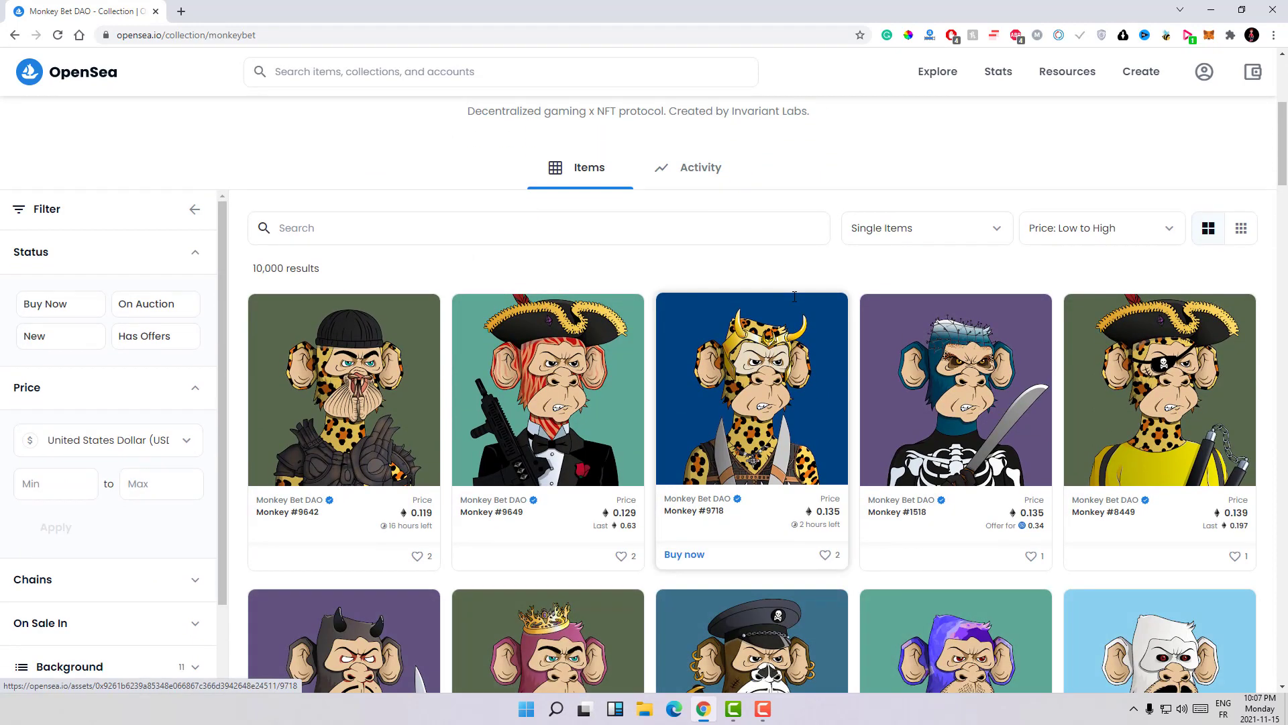
{"action": "scroll", "coordinate": [795, 299], "scroll_direction": "down", "scroll_amount": 1}
{"action": "scroll", "coordinate": [794, 302], "scroll_direction": "down", "scroll_amount": 2}
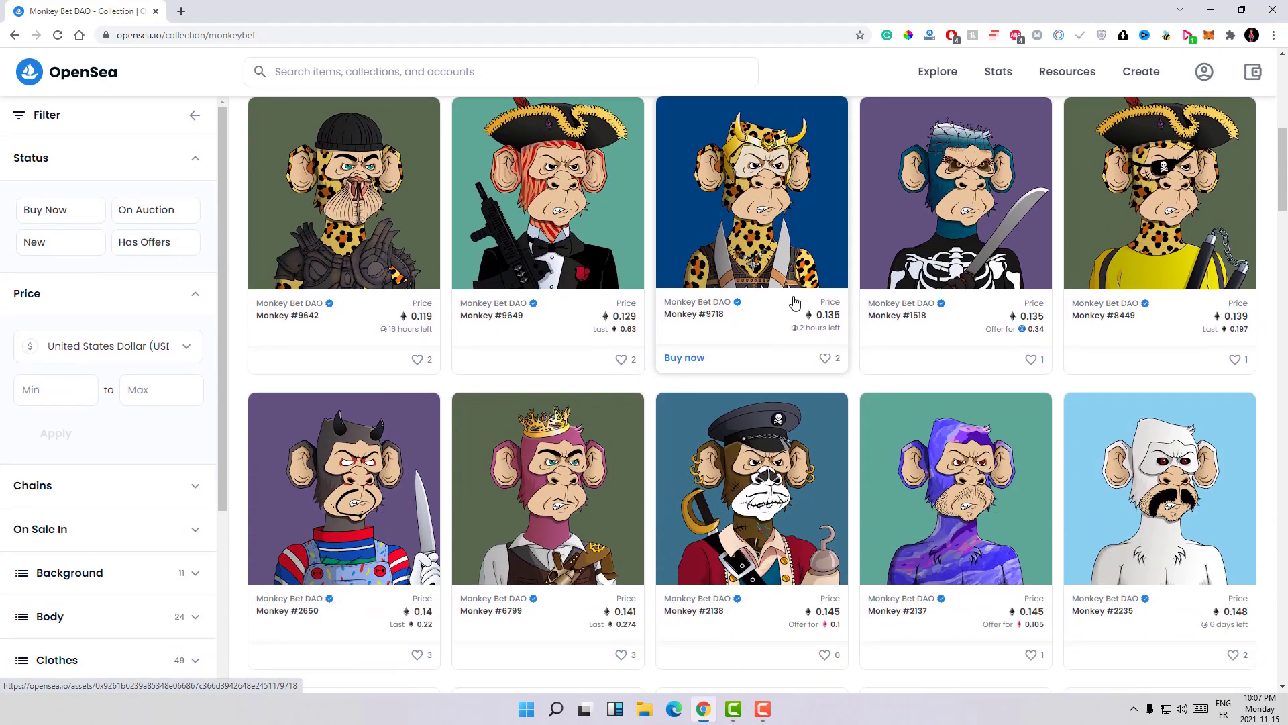
Browse further through the lowest-priced Monkey Bet DAO items, comparing the monkeys' designs and prices.
{"action": "scroll", "coordinate": [794, 302], "scroll_direction": "down", "scroll_amount": 1}
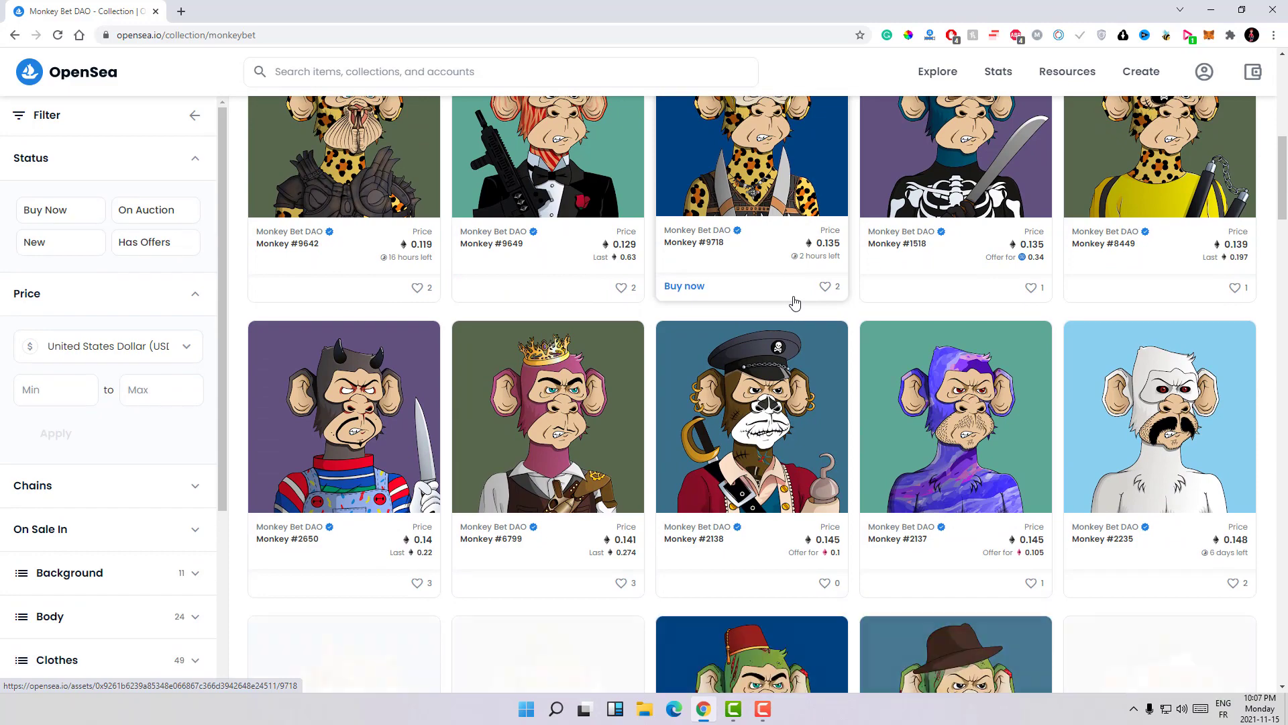
{"action": "scroll", "coordinate": [794, 302], "scroll_direction": "down", "scroll_amount": 2}
{"action": "scroll", "coordinate": [794, 302], "scroll_direction": "down", "scroll_amount": 2}
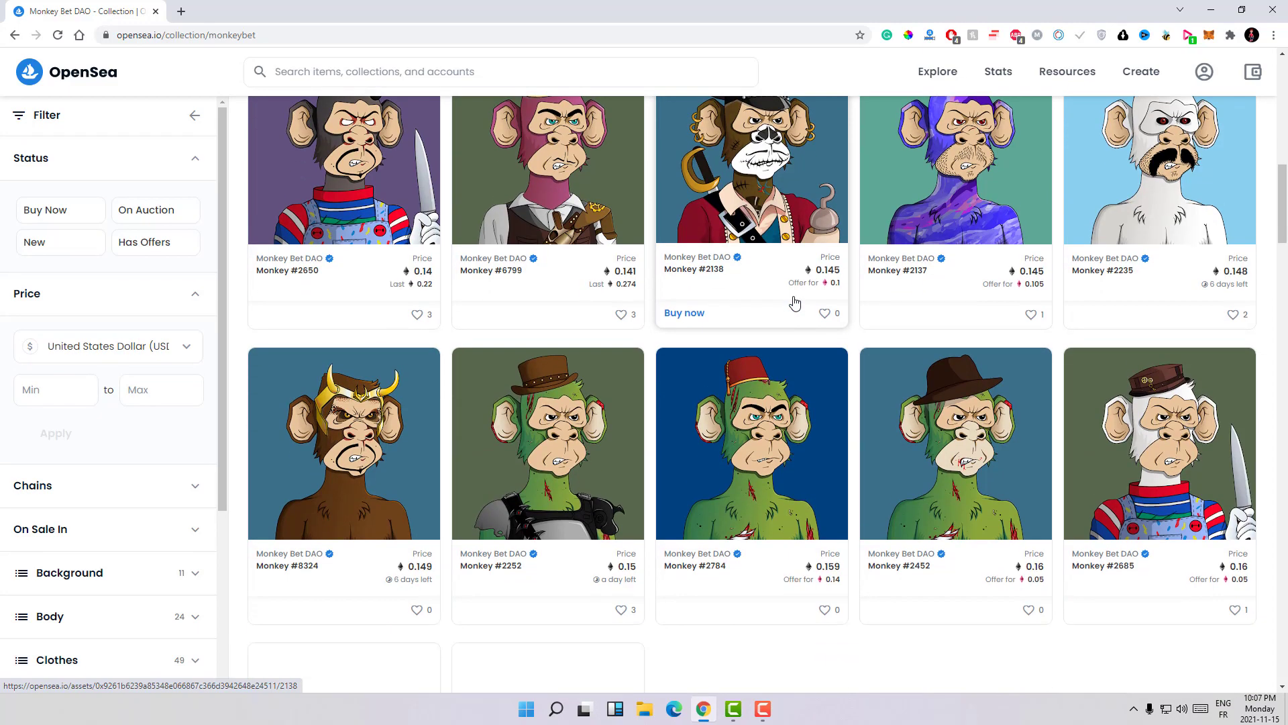
{"action": "scroll", "coordinate": [796, 302], "scroll_direction": "down", "scroll_amount": 4}
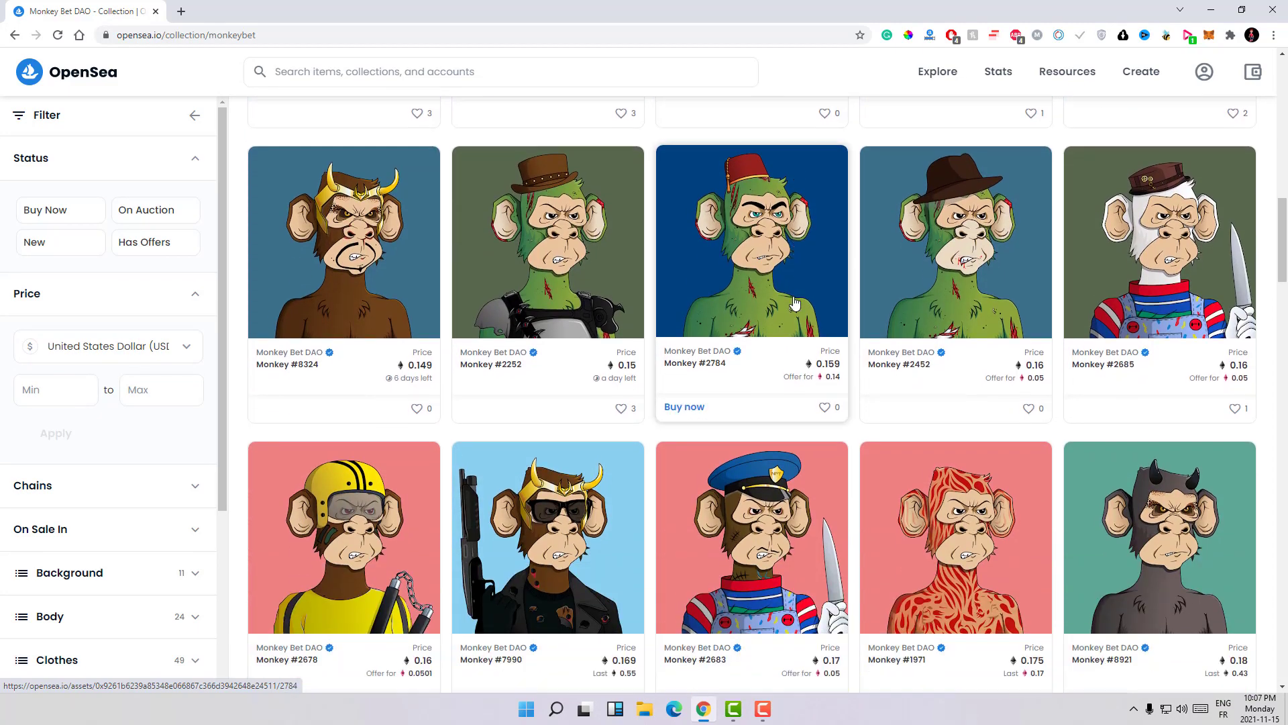
Sort the Monkey Bet DAO items by Price: High to Low and examine the most expensive monkeys.
{"action": "scroll", "coordinate": [795, 301], "scroll_direction": "up", "scroll_amount": 2}
{"action": "scroll", "coordinate": [793, 302], "scroll_direction": "up", "scroll_amount": 10}
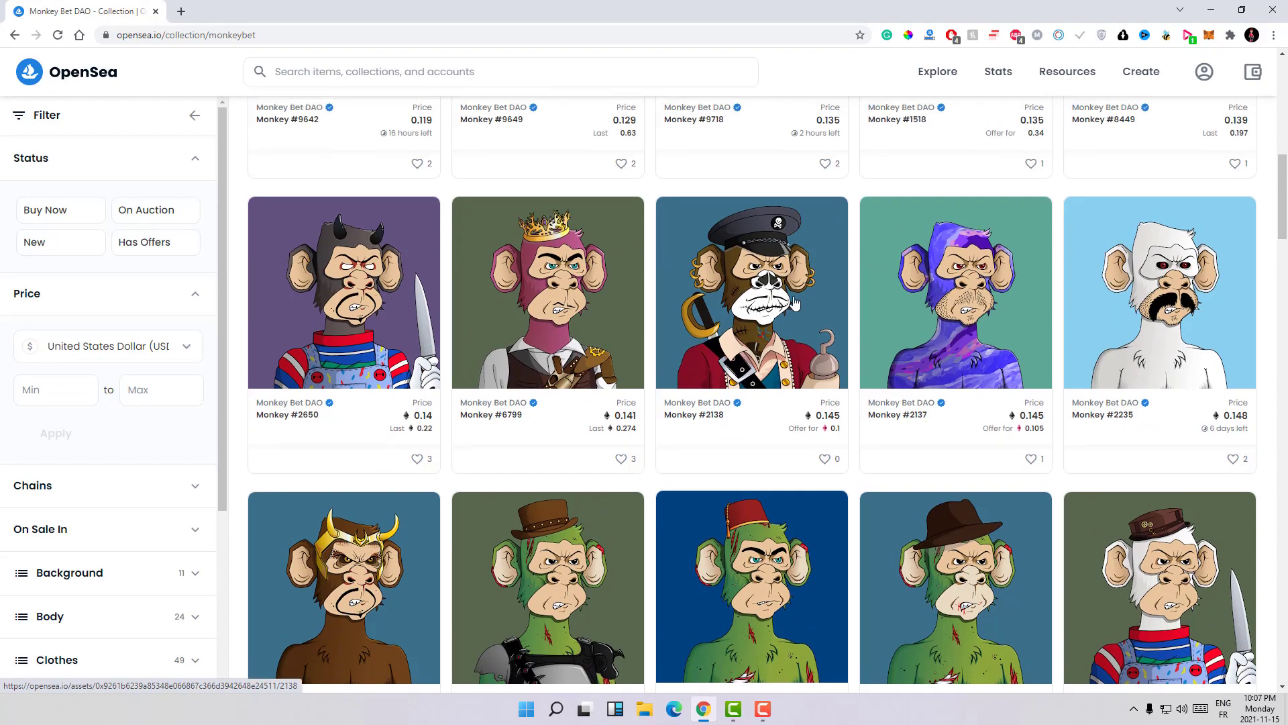
{"action": "scroll", "coordinate": [793, 302], "scroll_direction": "up", "scroll_amount": 1}
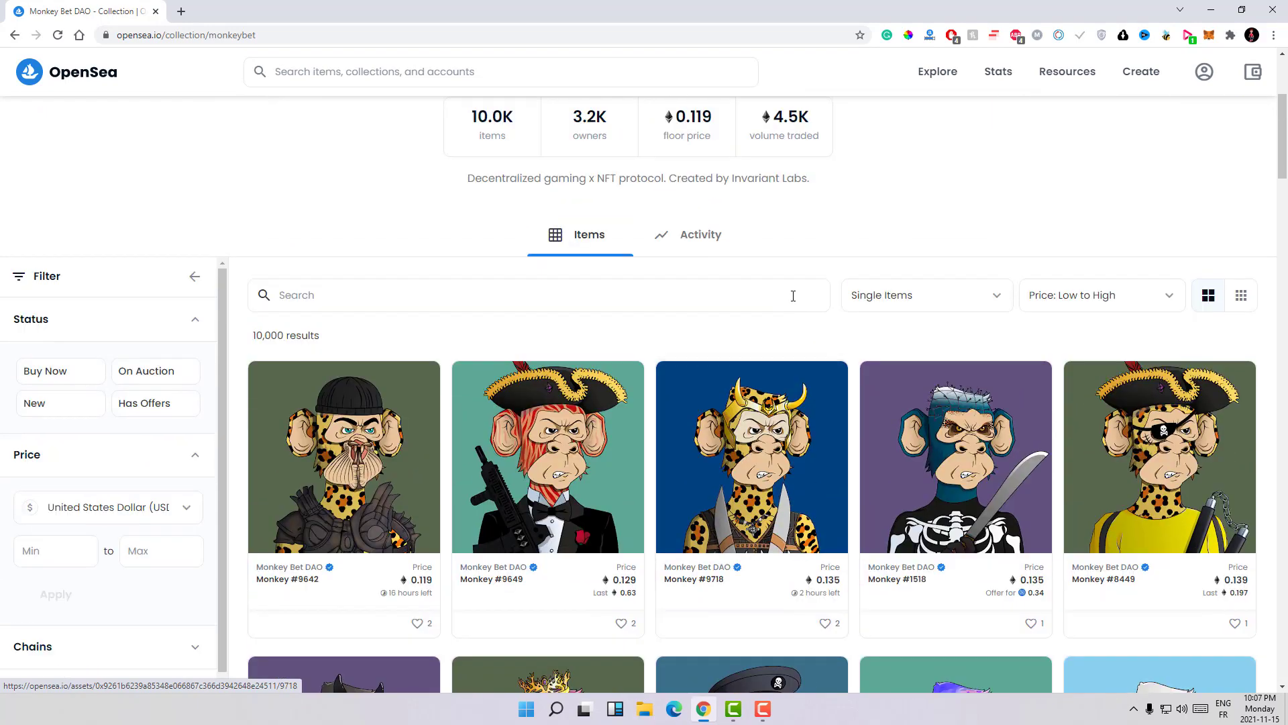
{"action": "left_click", "coordinate": [1132, 304]}
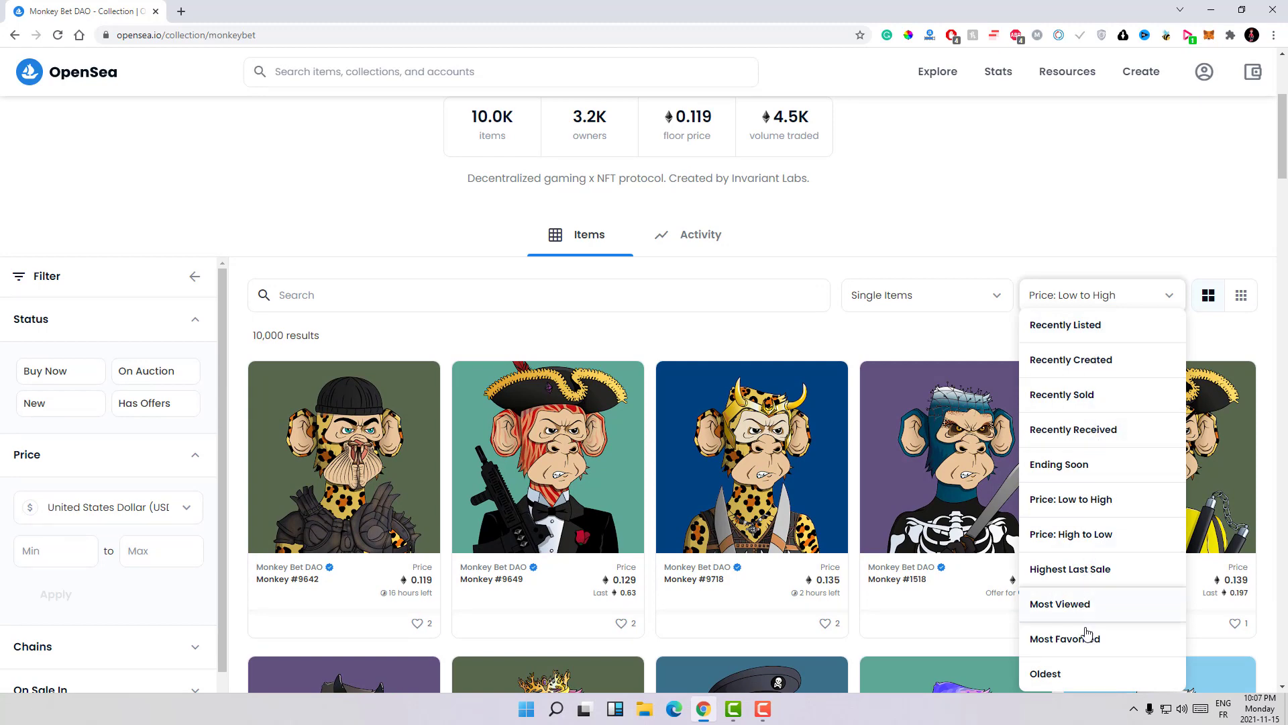
{"action": "left_click", "coordinate": [1087, 538]}
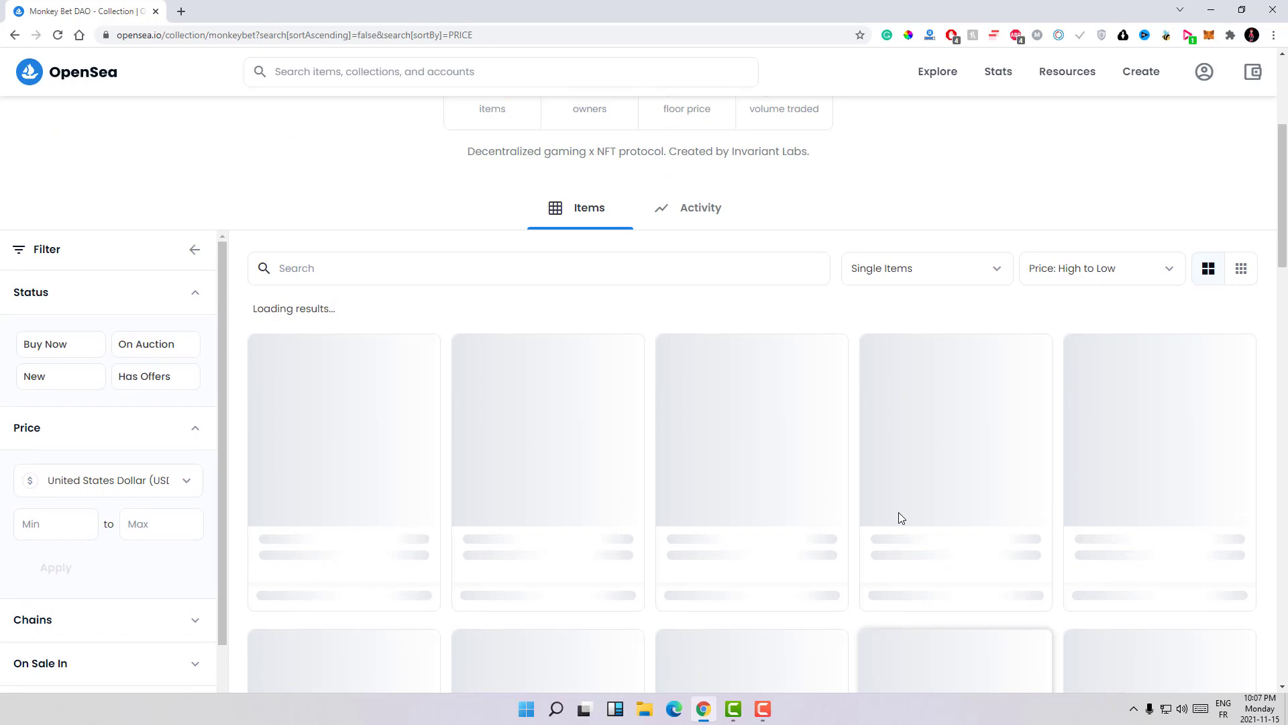
{"action": "scroll", "coordinate": [899, 517], "scroll_direction": "up", "scroll_amount": 5}
{"action": "scroll", "coordinate": [900, 518], "scroll_direction": "down", "scroll_amount": 5}
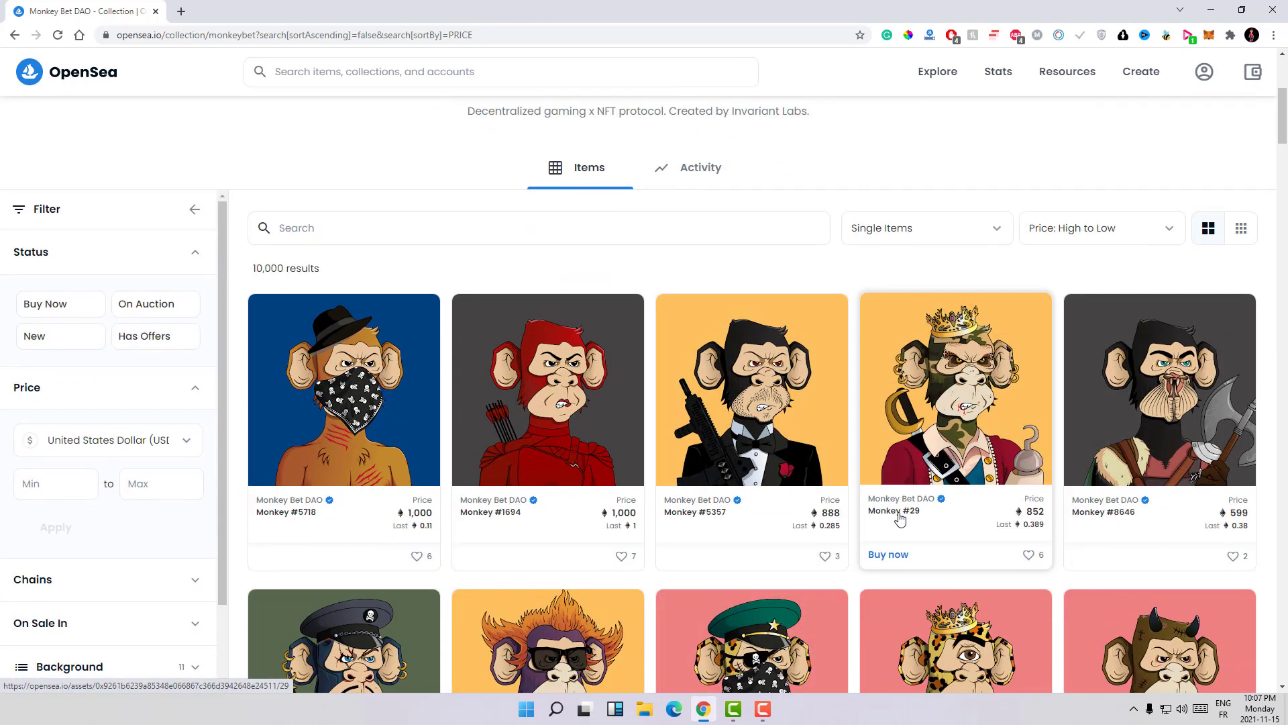
{"action": "scroll", "coordinate": [899, 517], "scroll_direction": "down", "scroll_amount": 2}
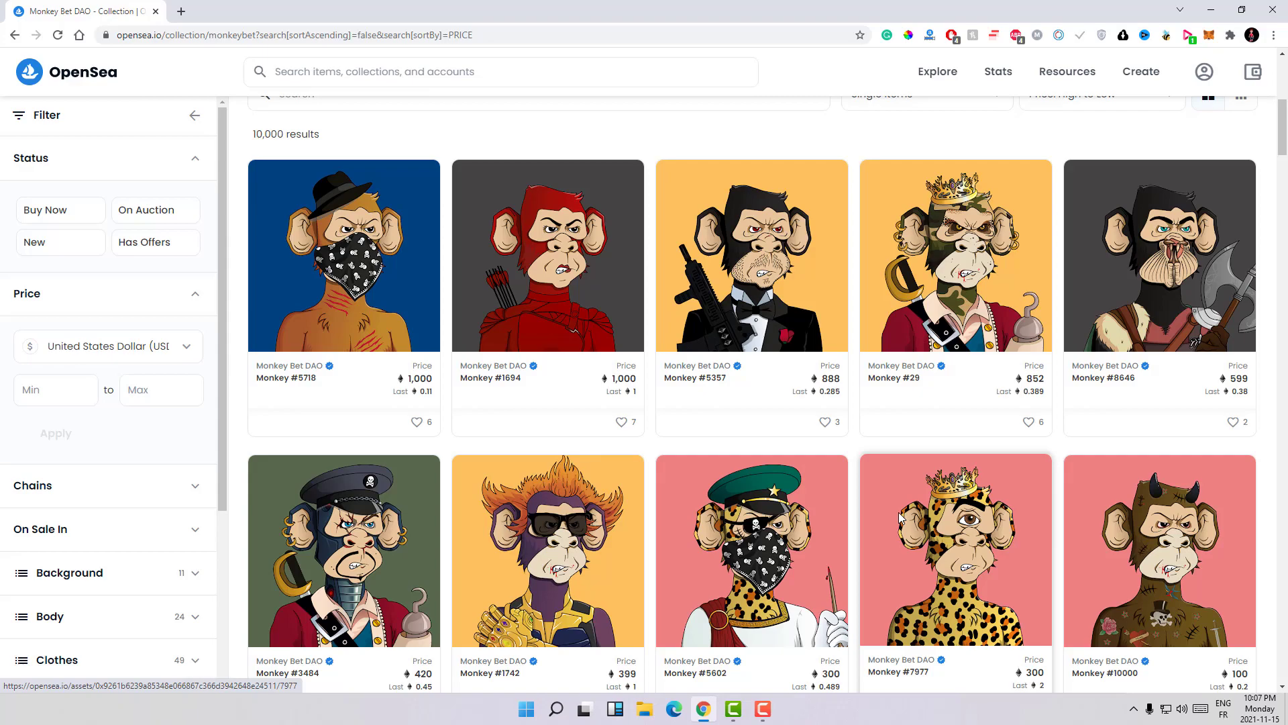
{"action": "scroll", "coordinate": [884, 522], "scroll_direction": "down", "scroll_amount": 1}
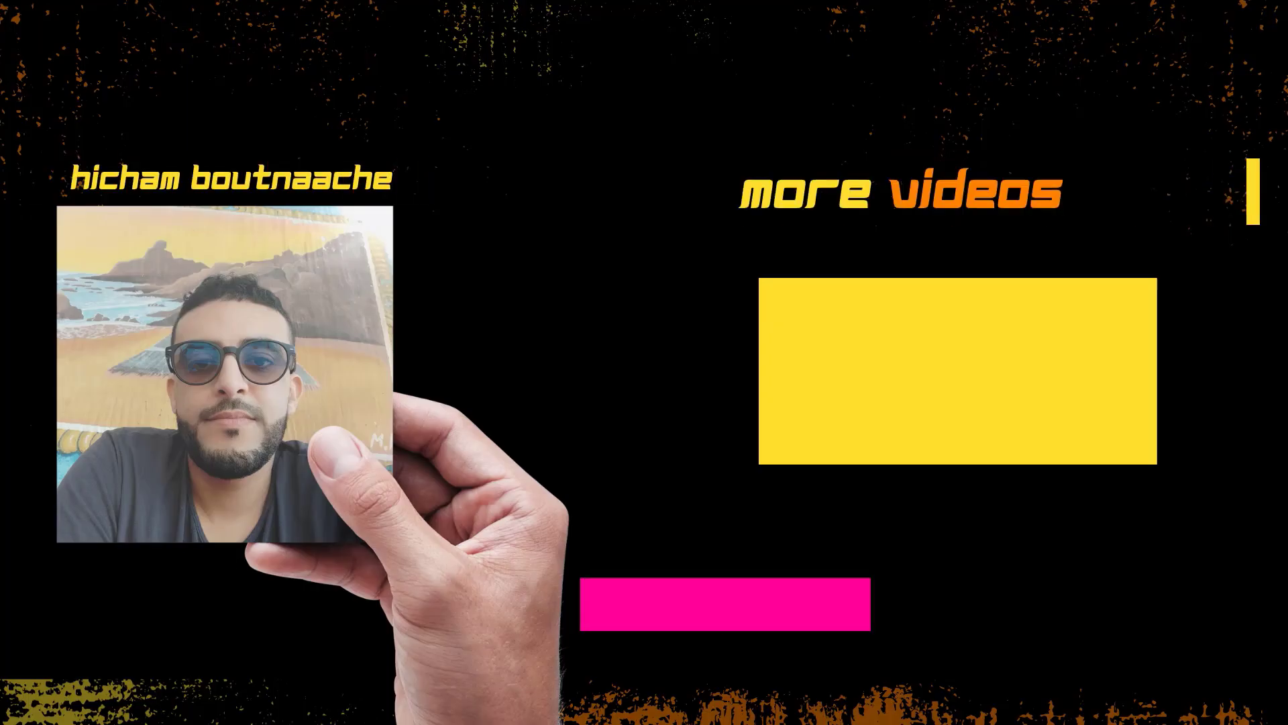